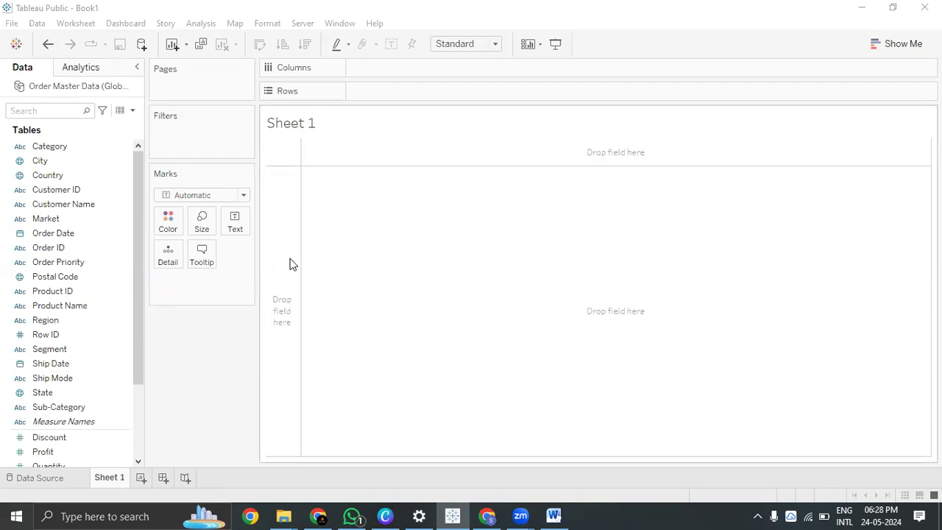
- Build a bar chart with Sales on Columns and State on Rows, adding all members of State
left_click(130, 439)
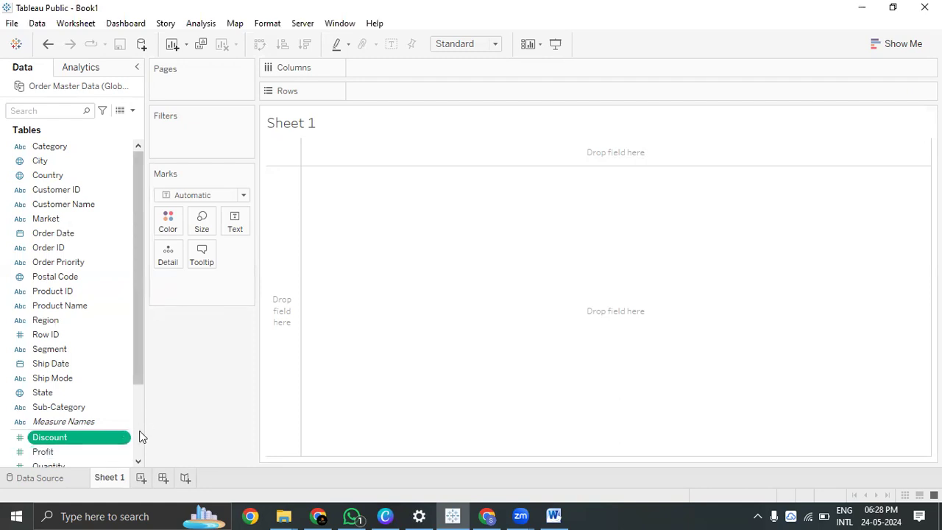
scroll(140, 435, "down", 3)
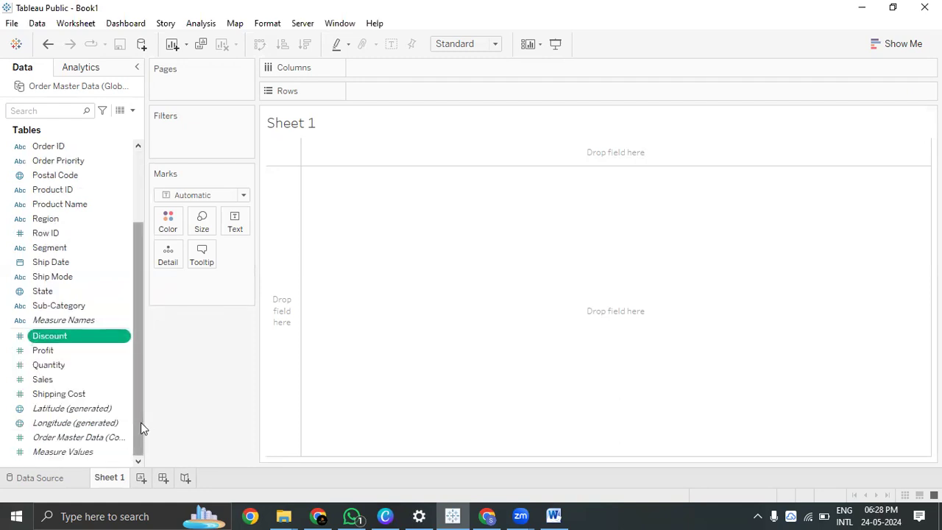
mouse_move(73, 381)
left_mouse_down()
mouse_move(358, 80)
mouse_move(393, 76)
left_mouse_up()
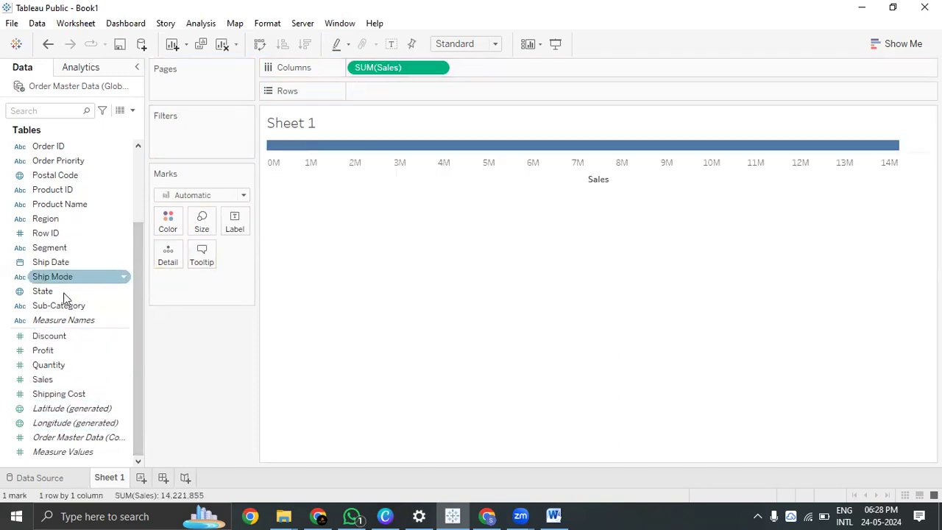
left_click_drag(53, 292, 402, 103)
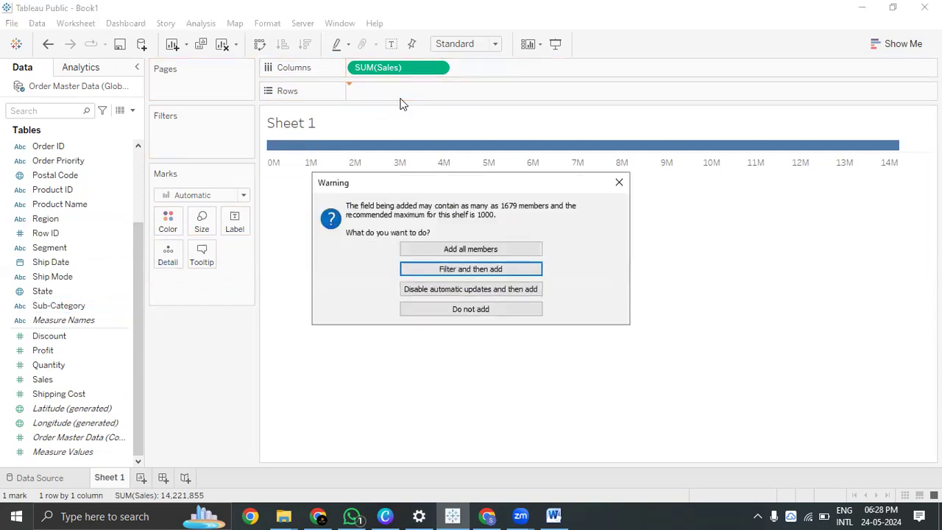
left_click(472, 251)
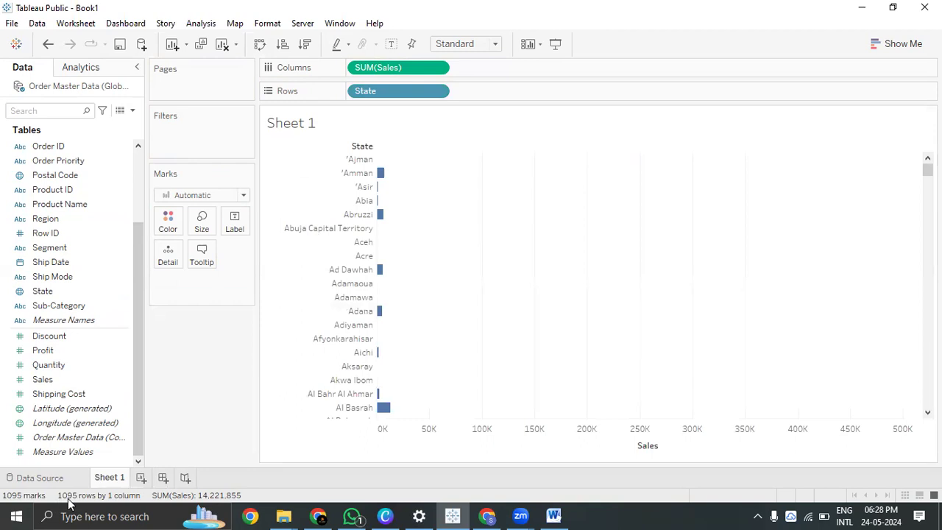
- Show the mark labels on the bars and sort the states in descending order of sales
left_click(393, 45)
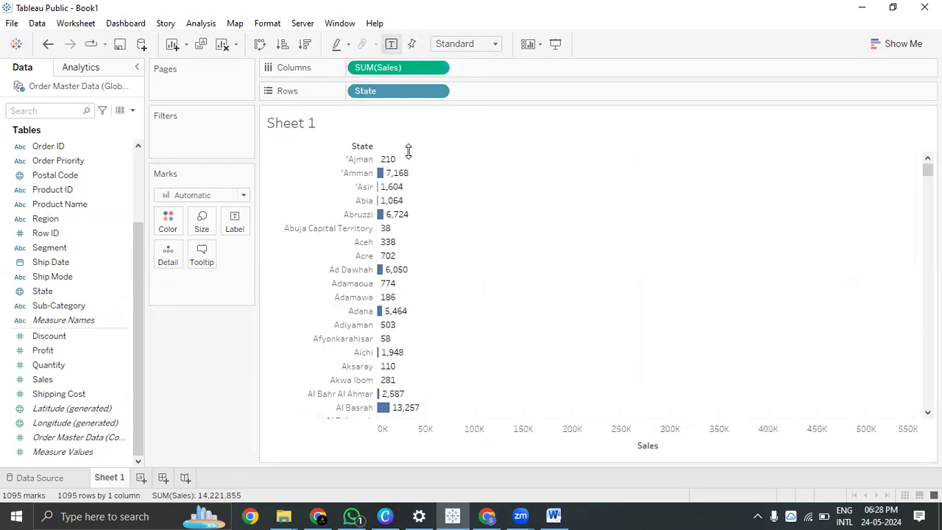
left_click(307, 46)
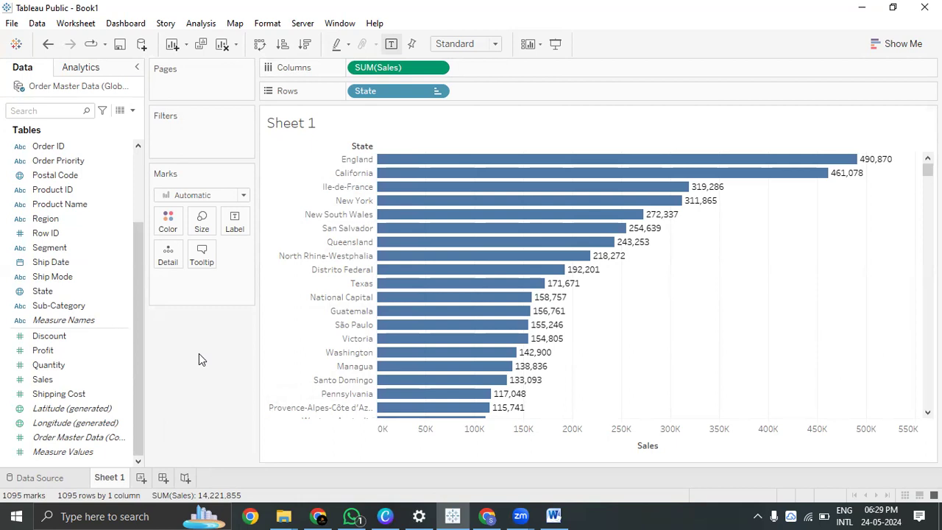
left_click(426, 66)
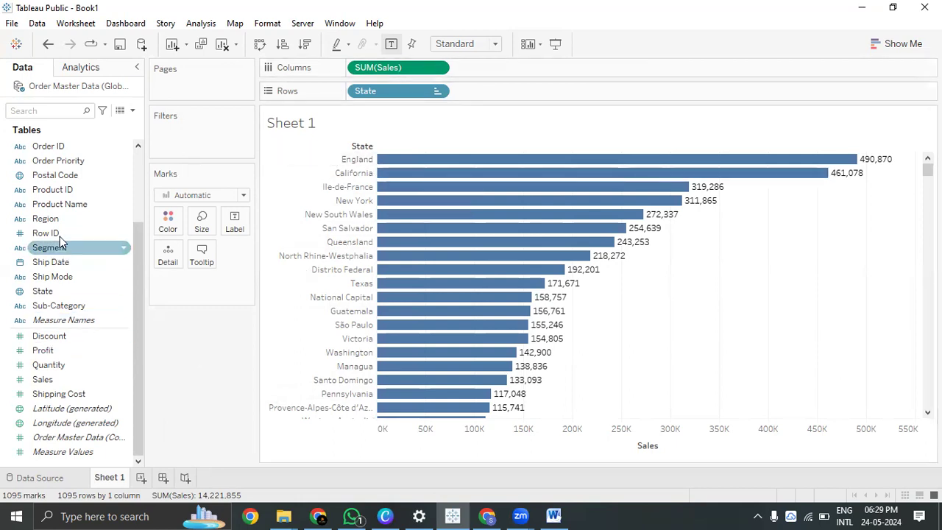
left_click(434, 93)
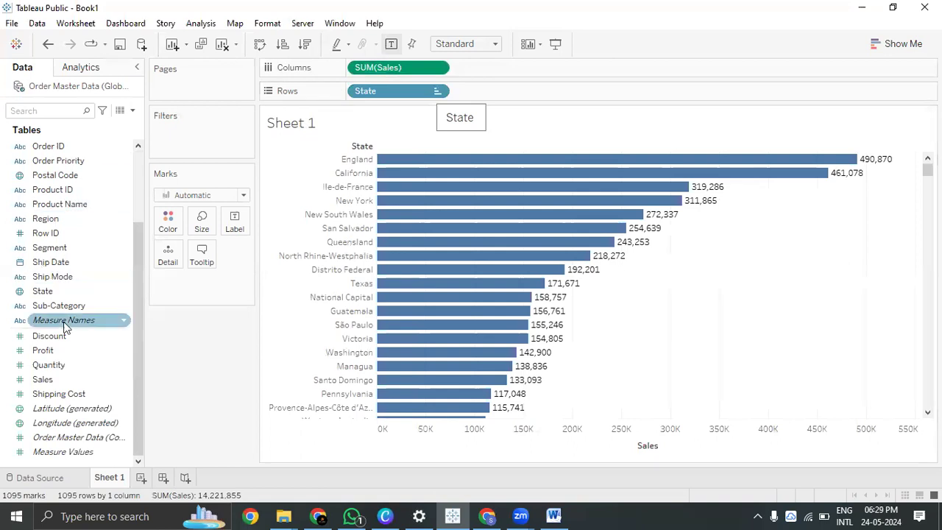
- Filter State to the top 200 by sum of Sales
left_click(437, 91)
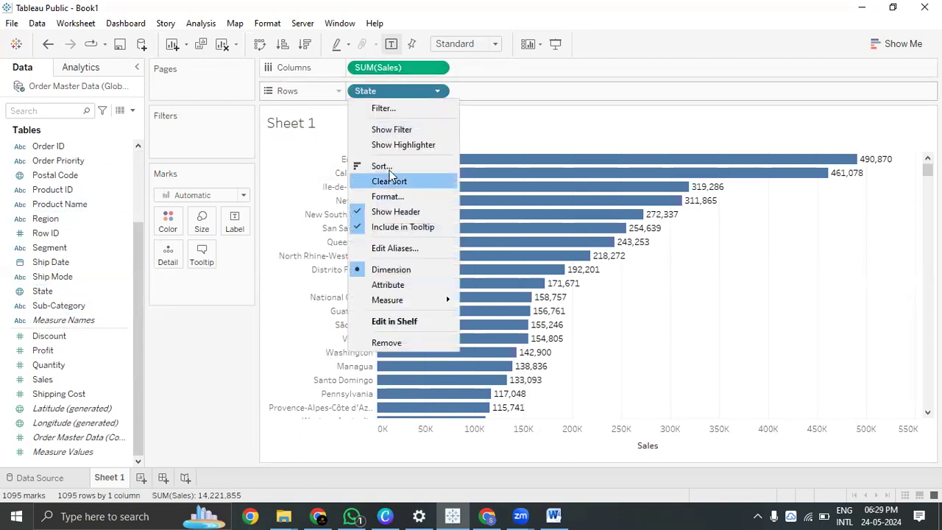
left_click(388, 110)
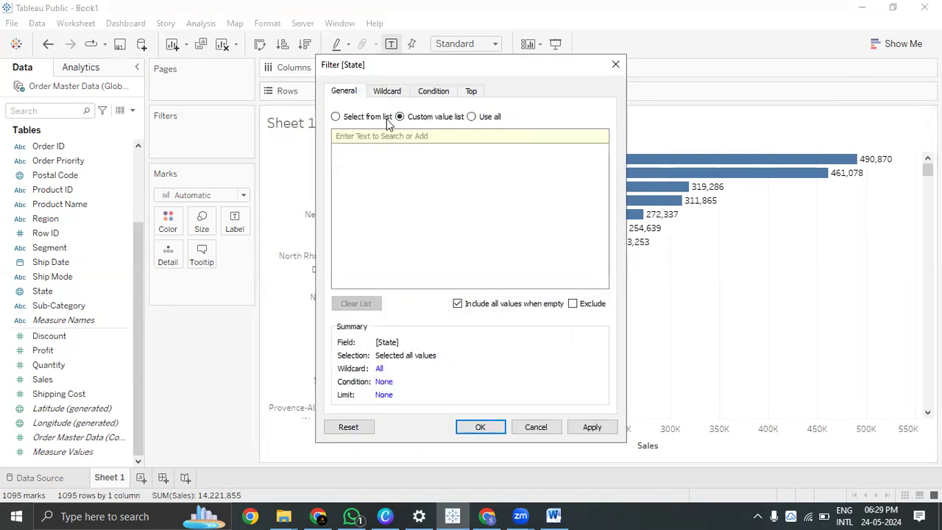
left_click(471, 116)
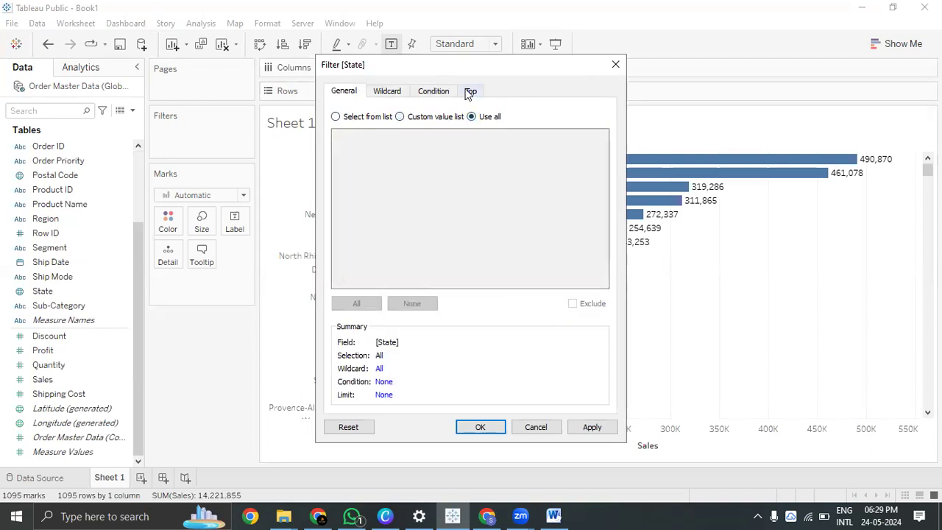
left_click(468, 92)
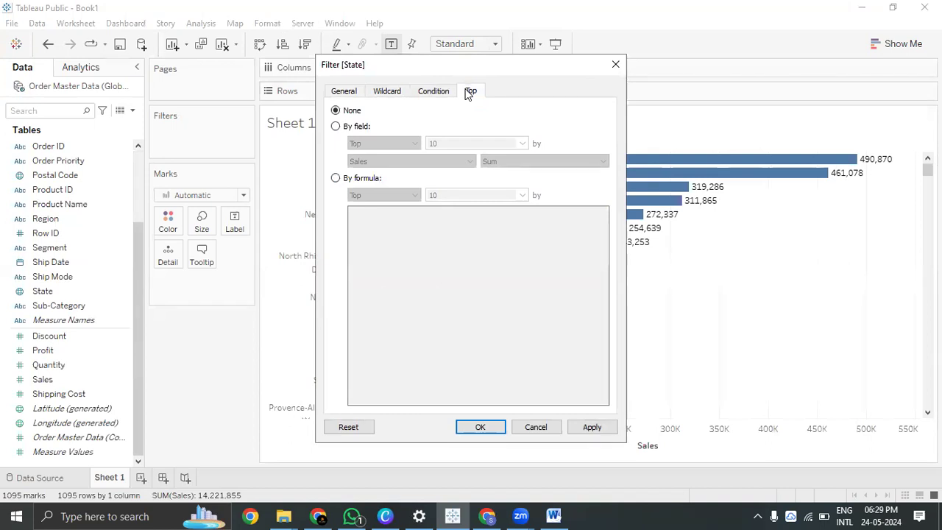
left_click(346, 127)
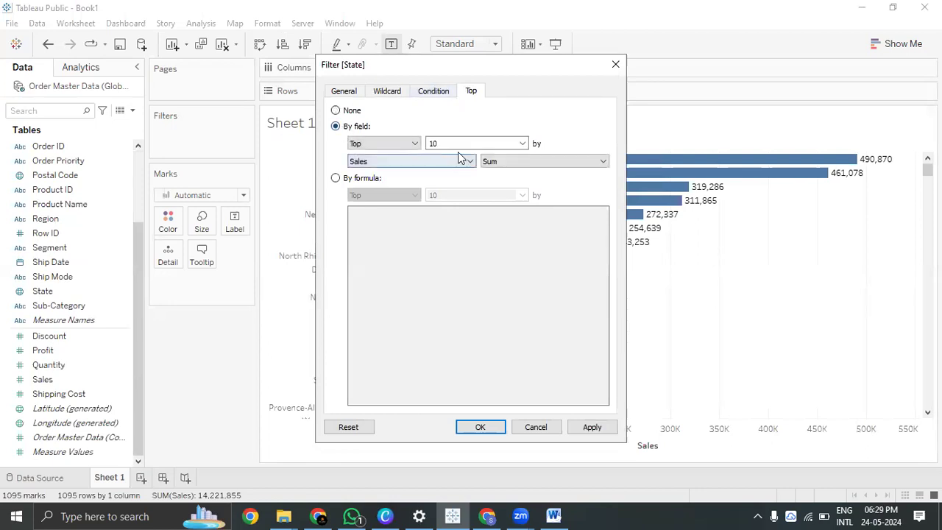
left_click(412, 143)
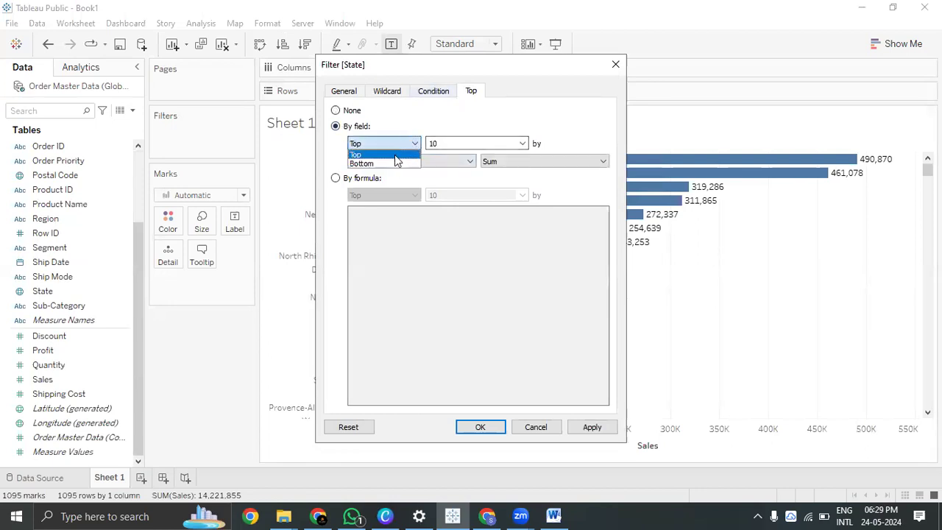
left_click(393, 155)
double_click(447, 143)
type("200")
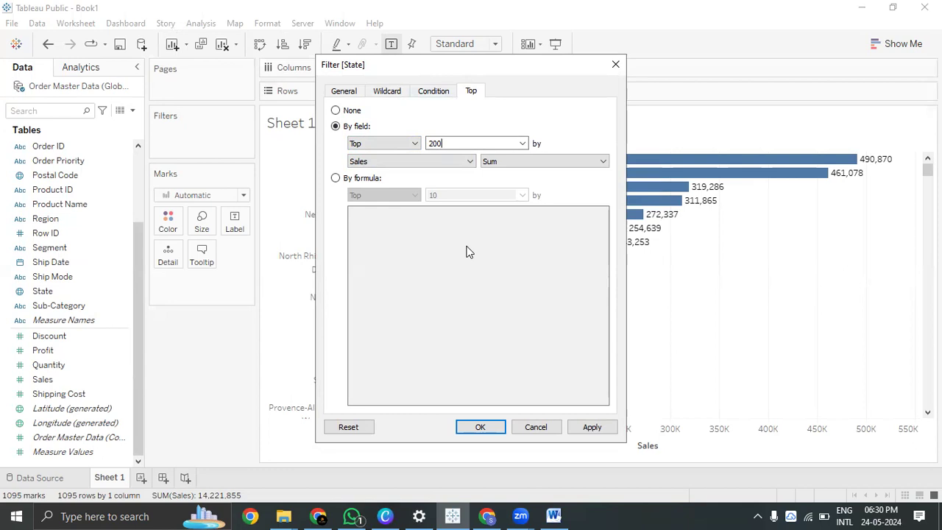
left_click(594, 428)
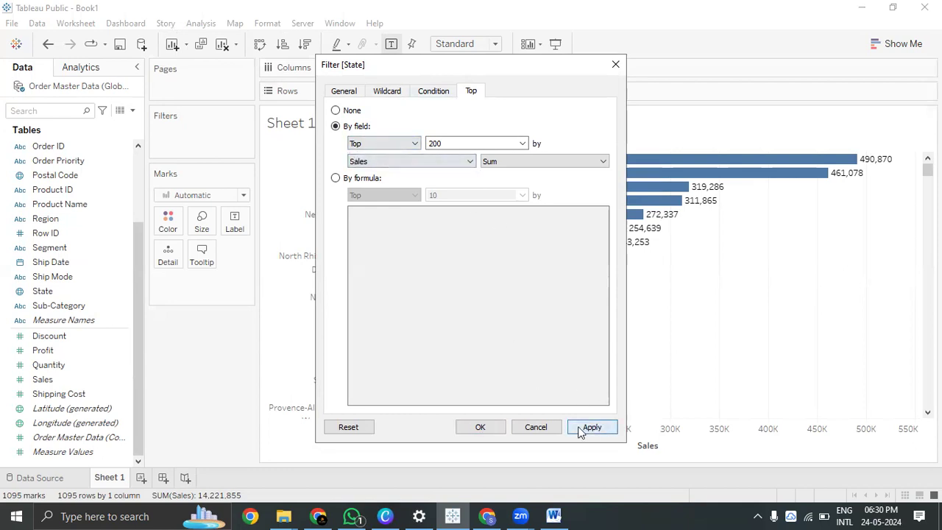
left_click(480, 428)
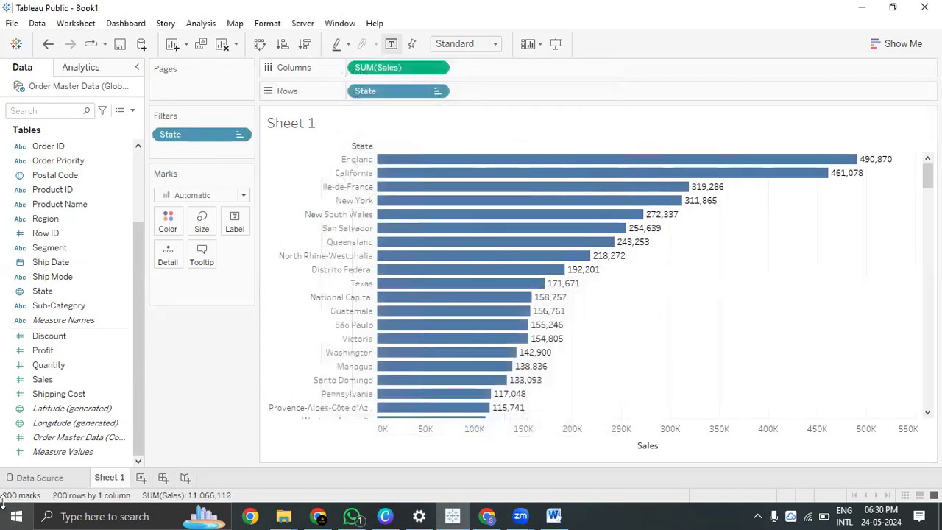
- Narrow the data pane to give the State sales chart more width
mouse_move(927, 177)
left_mouse_down()
mouse_move(927, 396)
mouse_move(927, 170)
left_mouse_up()
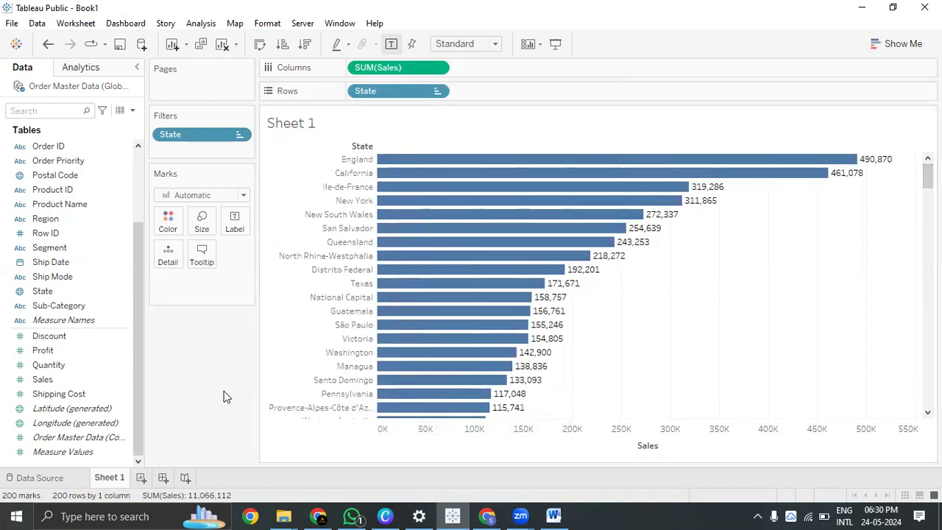
left_click_drag(146, 341, 112, 343)
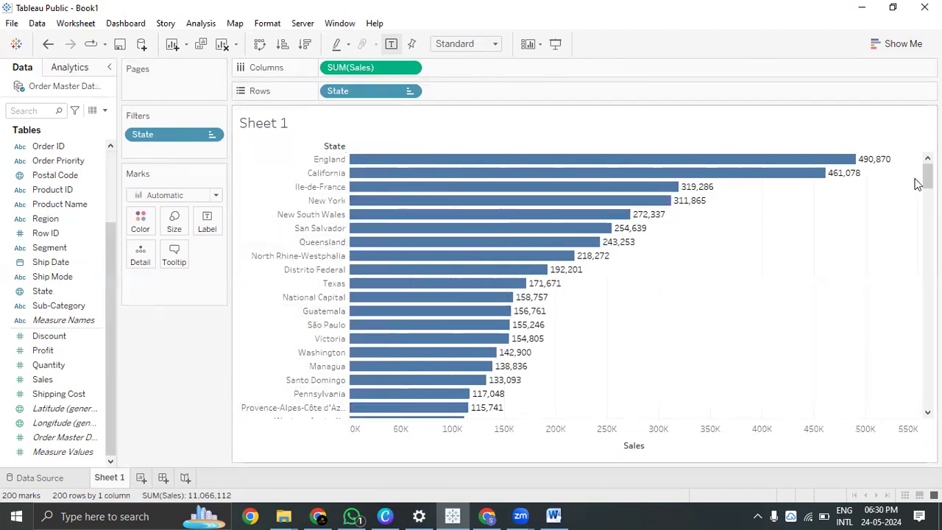
mouse_move(927, 176)
left_mouse_down()
mouse_move(927, 395)
mouse_move(927, 176)
left_mouse_up()
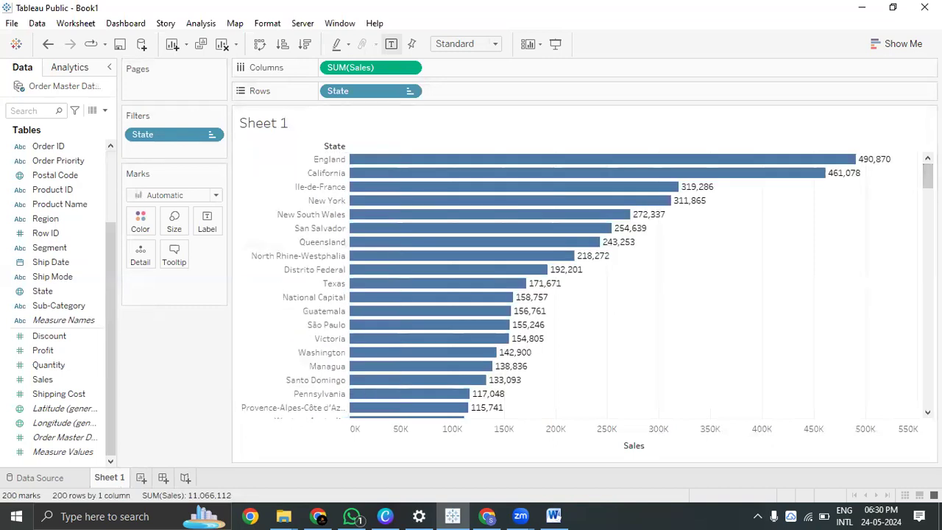
- Create a new dashboard, try Sheet 1 on it and remove it again, returning to the Sheet 1 worksheet
left_click(169, 479)
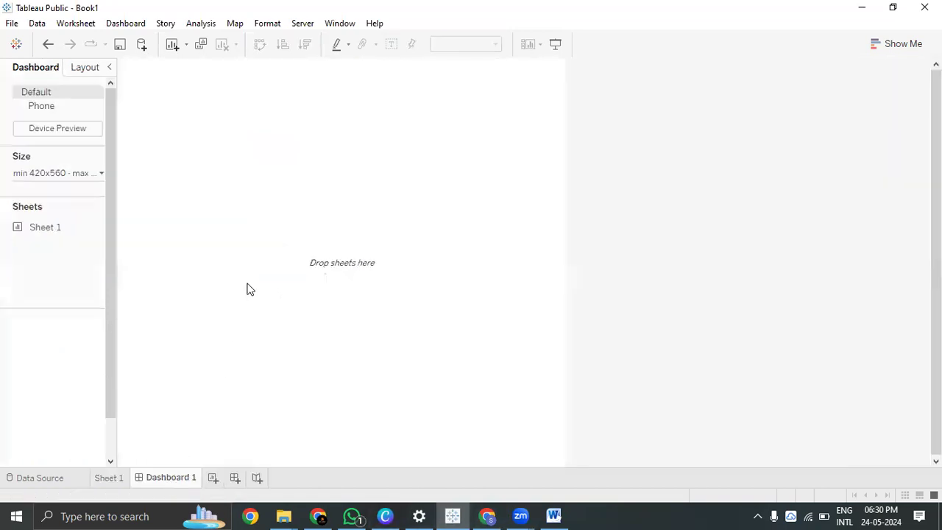
double_click(45, 228)
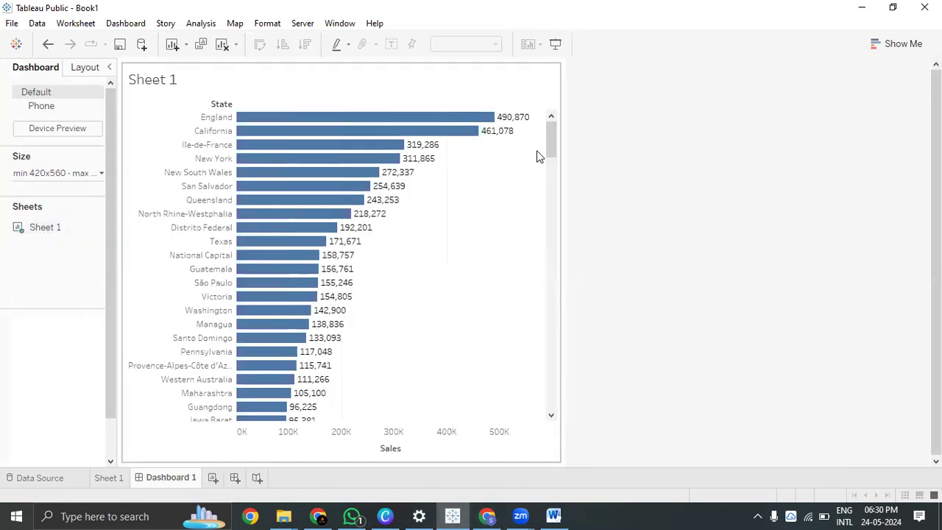
mouse_move(555, 140)
left_mouse_down()
mouse_move(543, 216)
mouse_move(558, 431)
mouse_move(564, 127)
left_mouse_up()
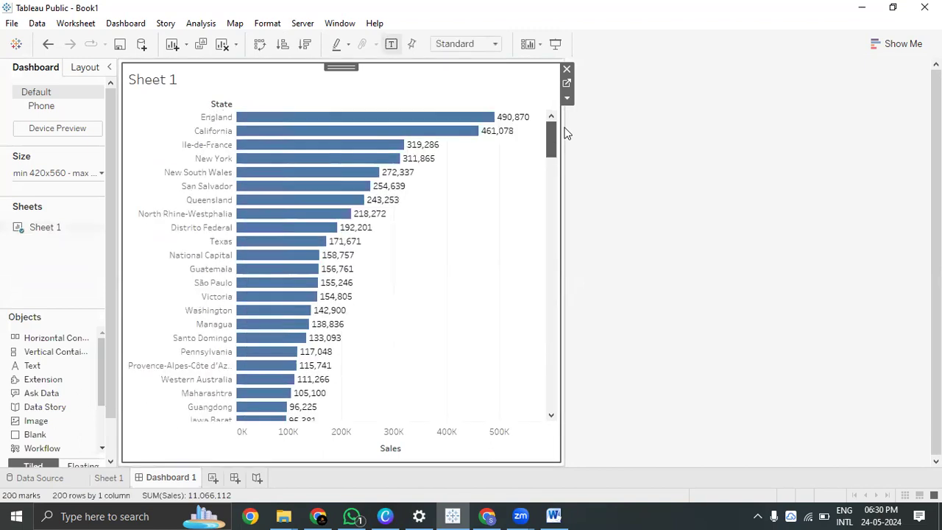
left_click(567, 72)
left_click(111, 480)
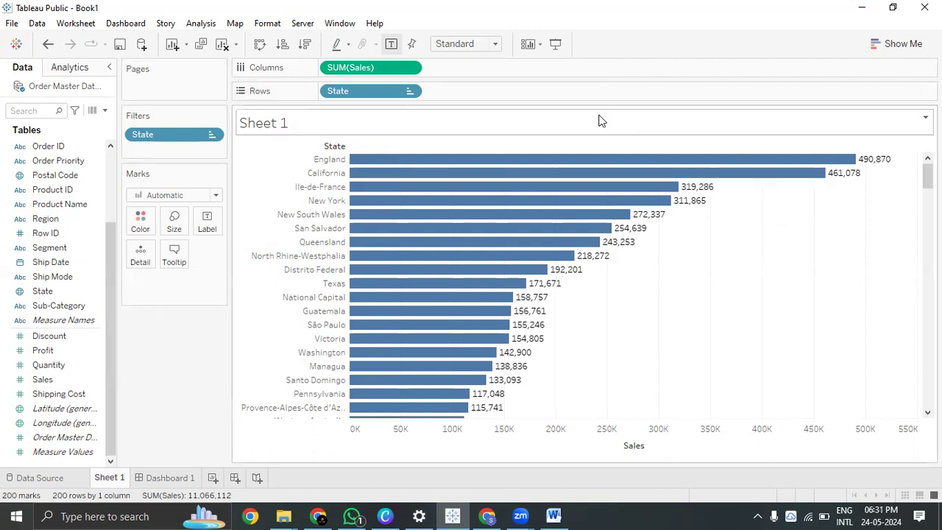
- Edit the State filter so that its top limit by Sales uses a new parameter instead of a fixed number
left_click(209, 136)
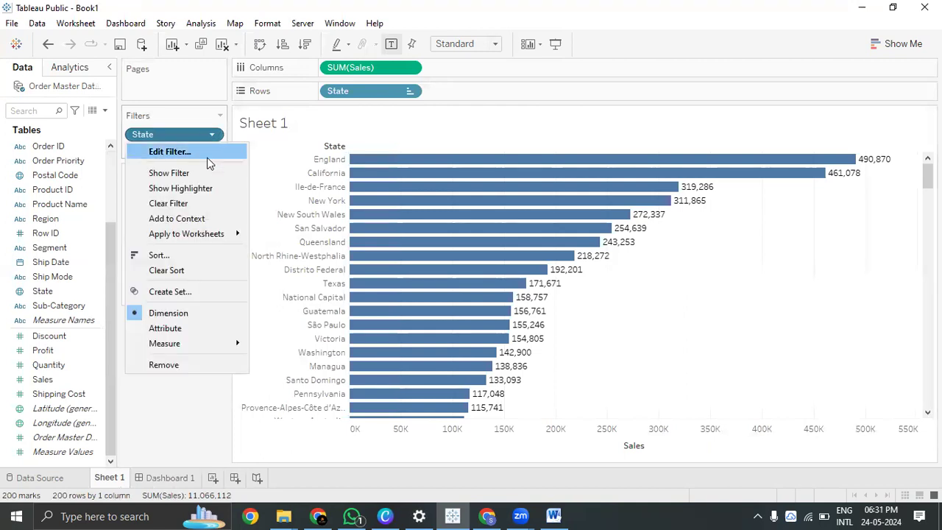
left_click(207, 156)
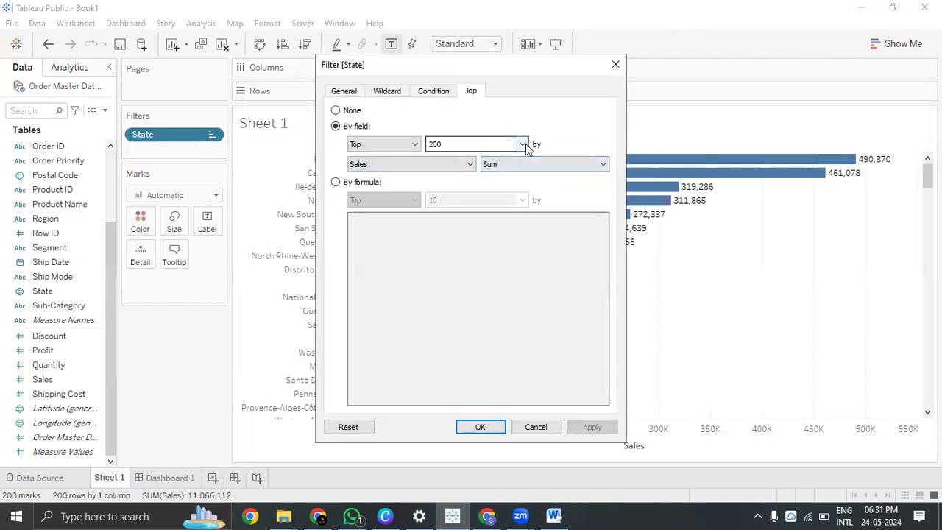
left_click(524, 143)
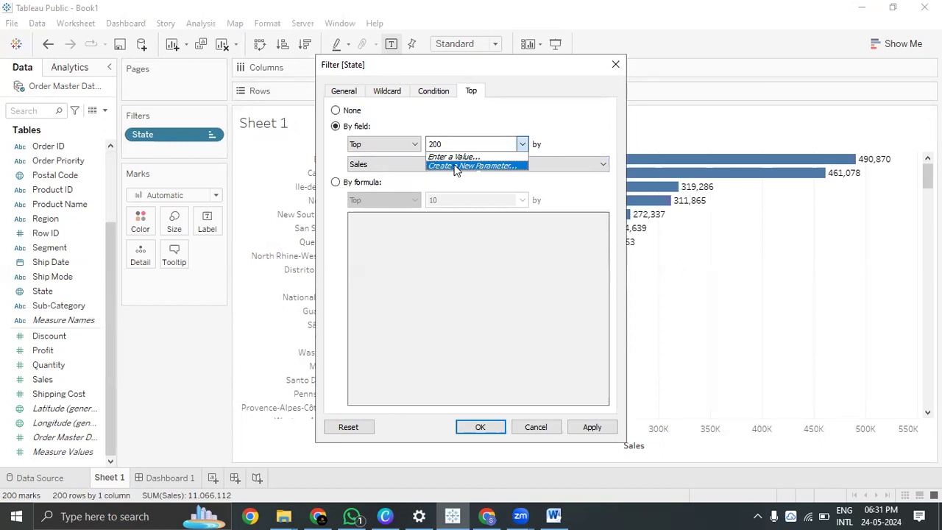
left_click(453, 156)
left_click_drag(456, 143, 384, 145)
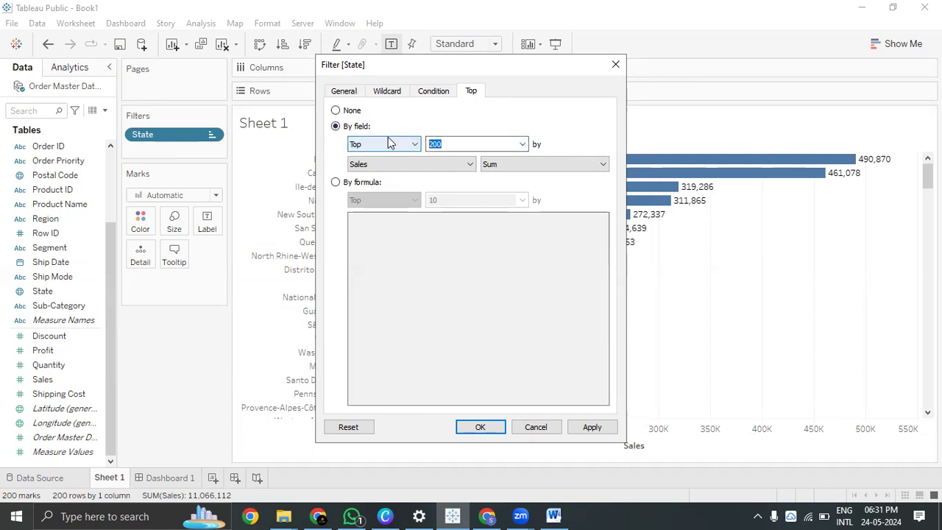
left_click(522, 144)
left_click(484, 164)
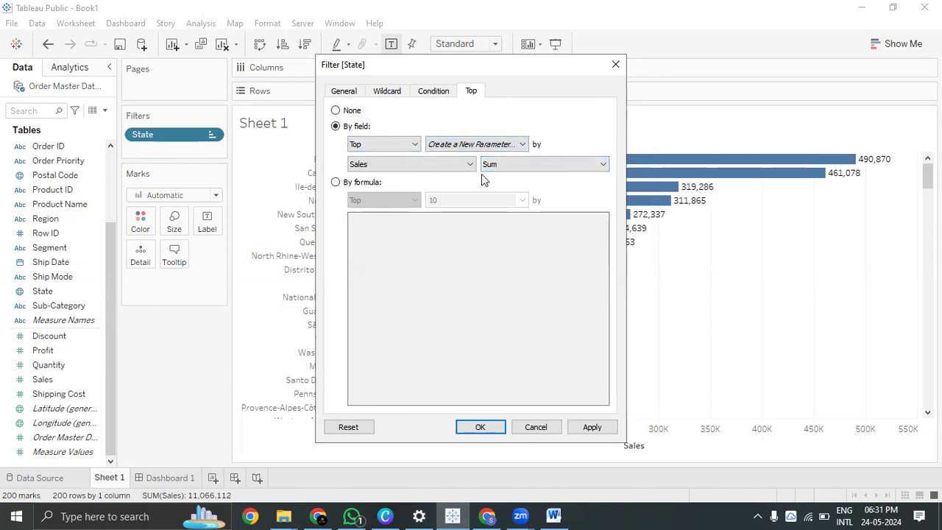
left_click(586, 430)
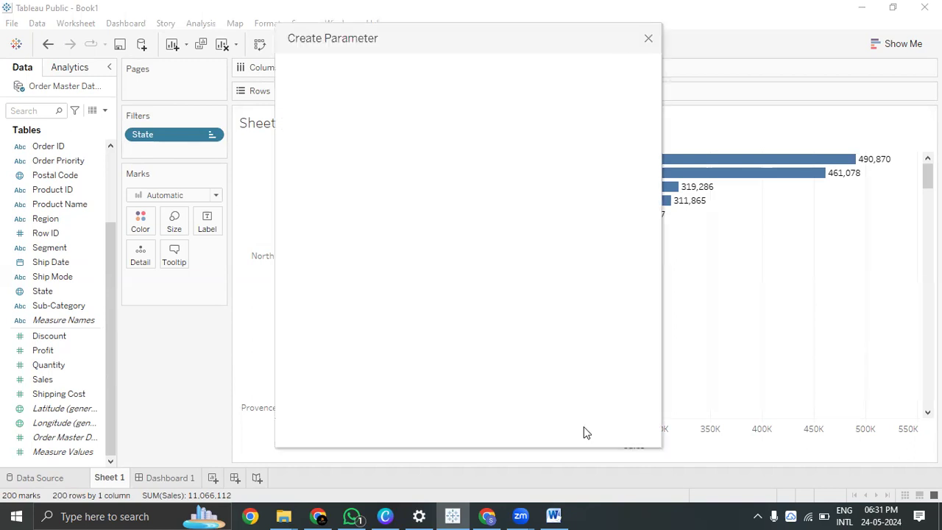
- Name the new parameter Top N Sales
left_click_drag(358, 104, 297, 179)
left_click_drag(383, 103, 270, 102)
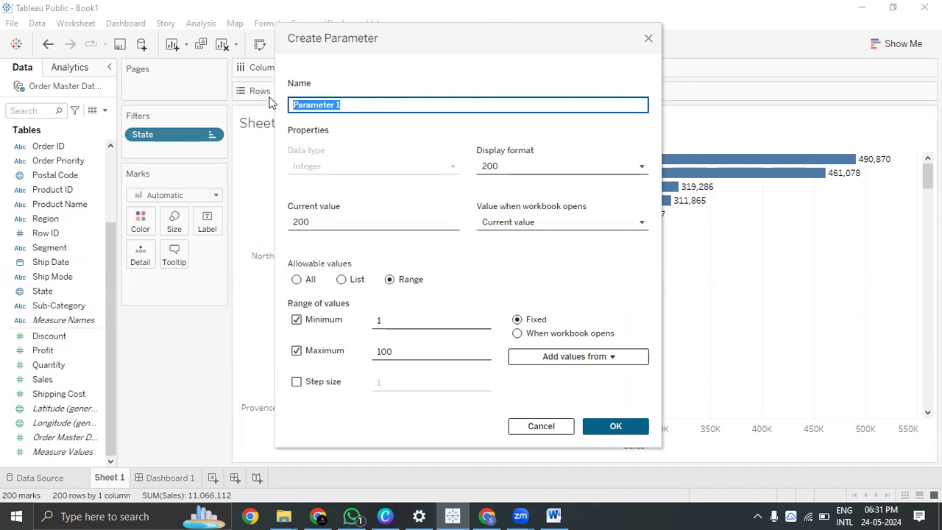
type("Top N Sales")
double_click(313, 104)
- Review the parameter's display format choices and its options for the value when the workbook opens
left_click(559, 167)
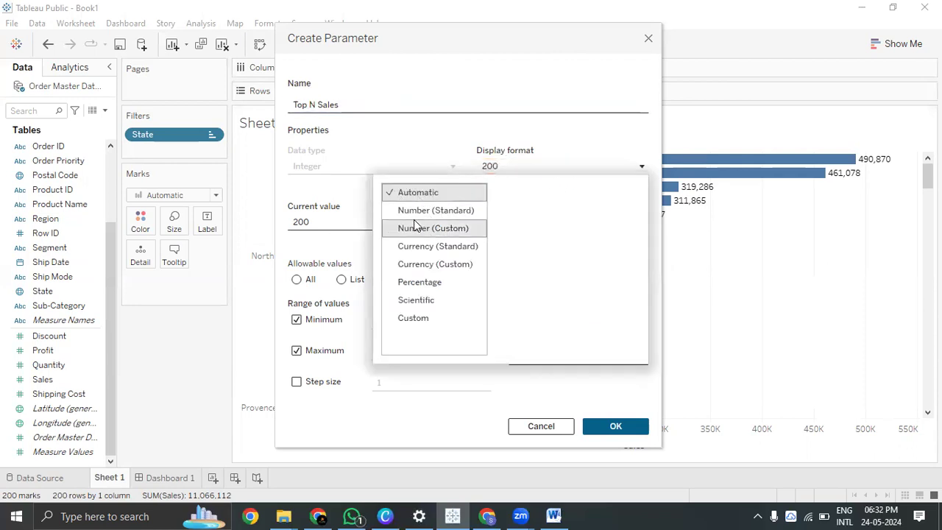
left_click(456, 122)
left_click(548, 222)
left_click(548, 222)
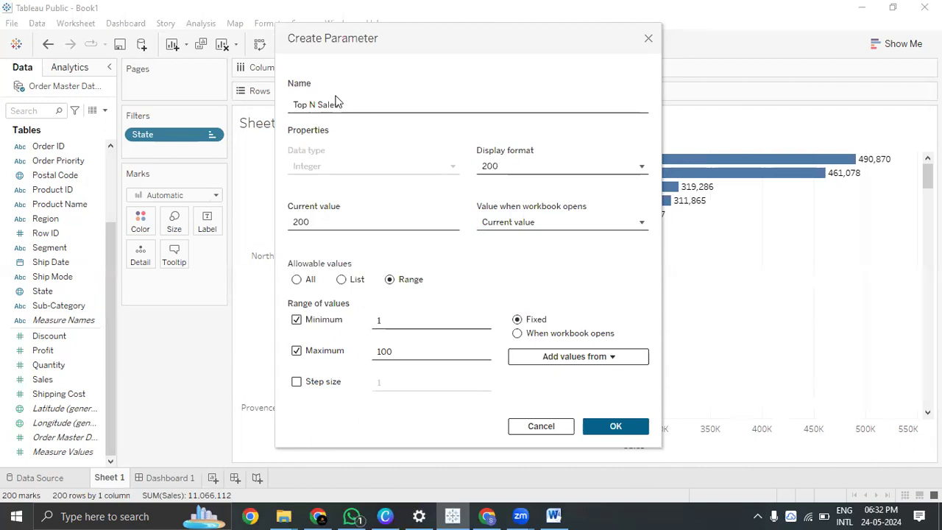
left_click(544, 227)
left_click(544, 230)
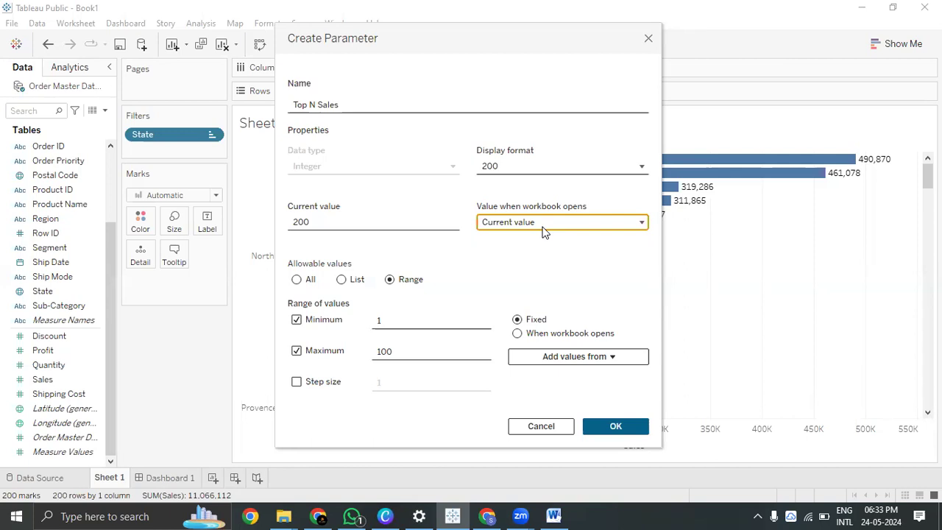
left_click(332, 38)
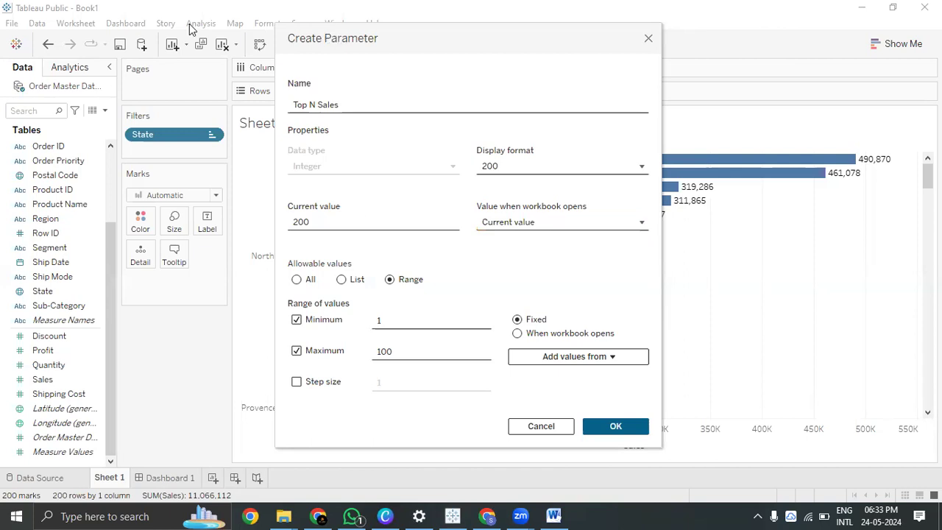
left_click(545, 232)
left_click(545, 232)
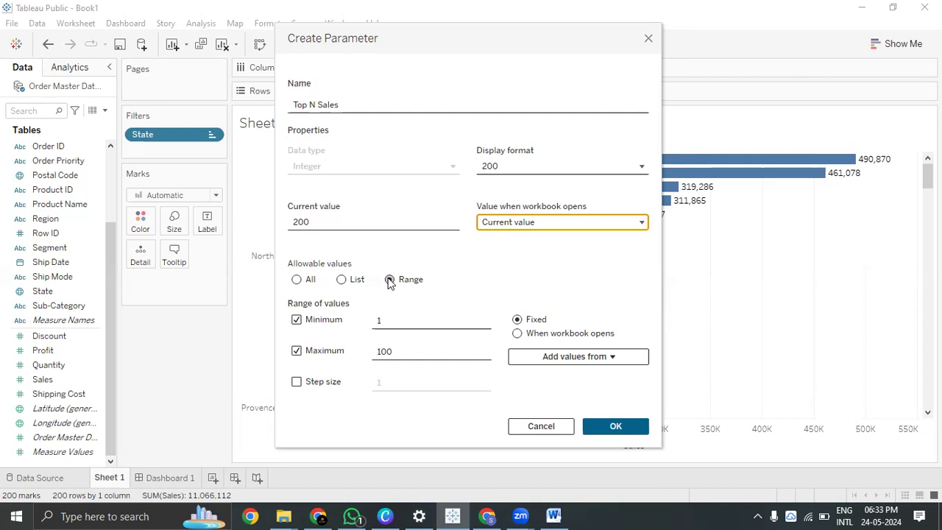
- Set the parameter's range of allowable values to a minimum of 10 and a maximum of 300
left_click(387, 321)
type("0")
left_click(419, 353)
key("BackSpace")
key("BackSpace")
key("BackSpace")
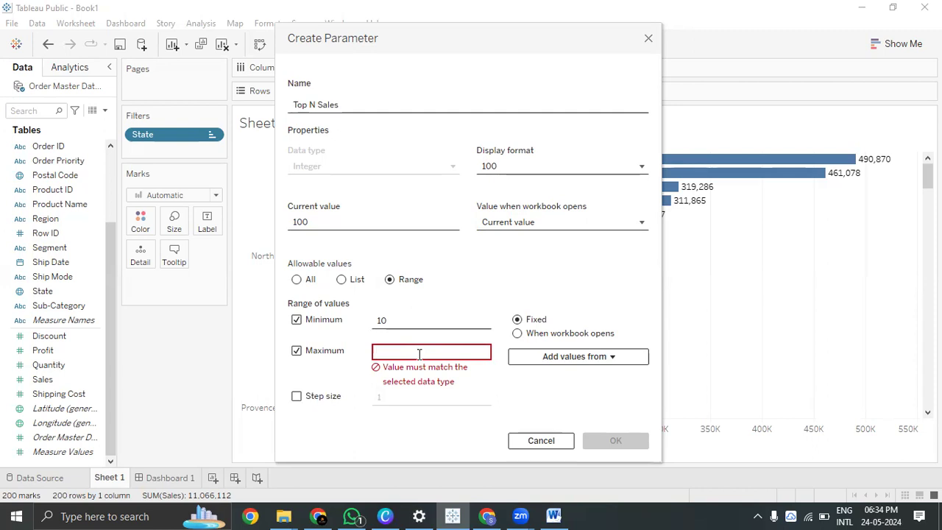
type("300")
left_click(297, 350)
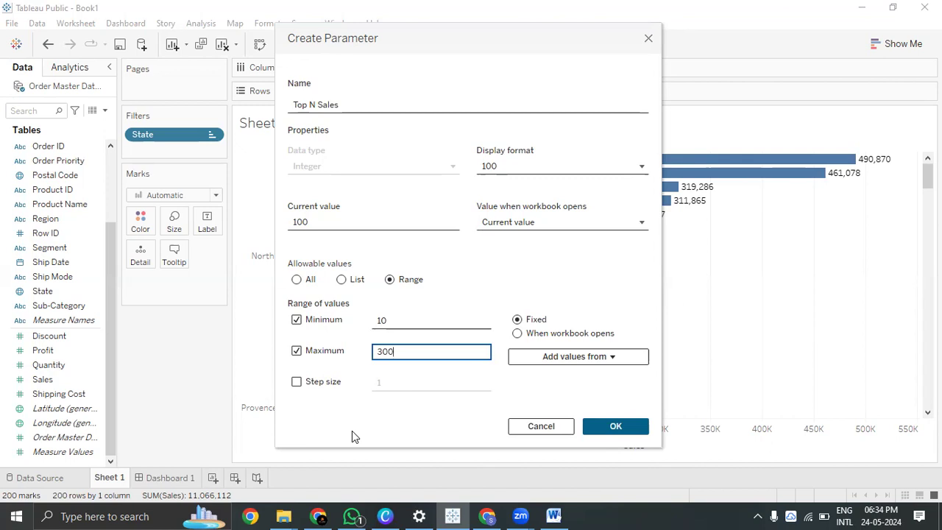
- Enable a step size of 10 for the parameter's range
double_click(384, 321)
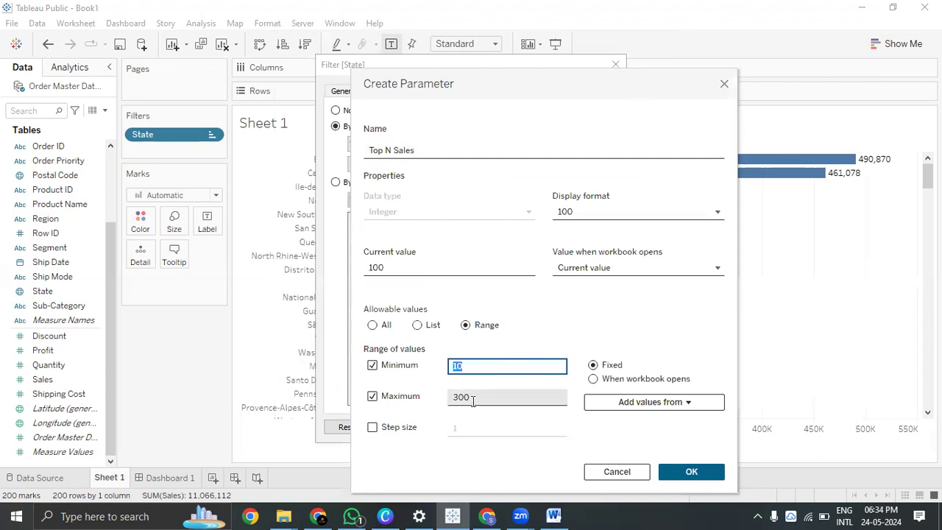
left_click(372, 426)
left_click(499, 434)
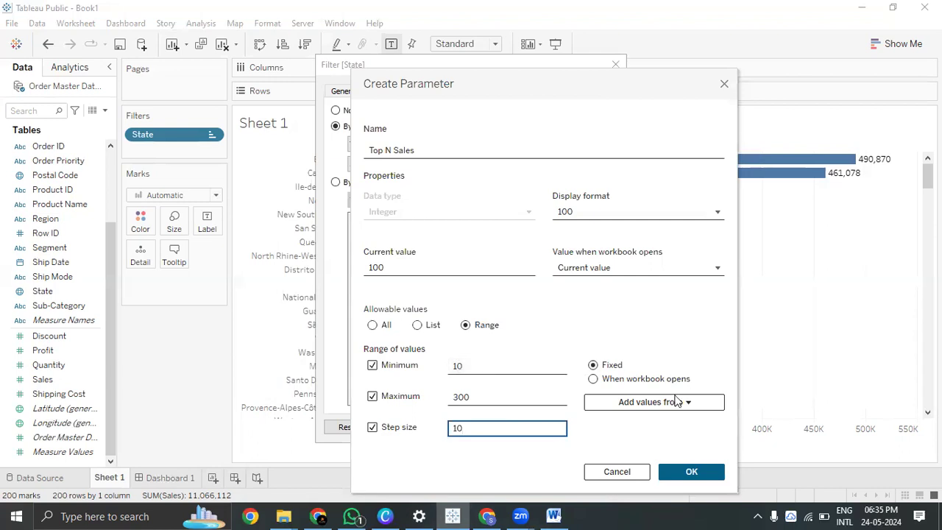
- Examine the range's When workbook opens option and the fields offered as value sources, returning the range to Fixed
left_click(593, 379)
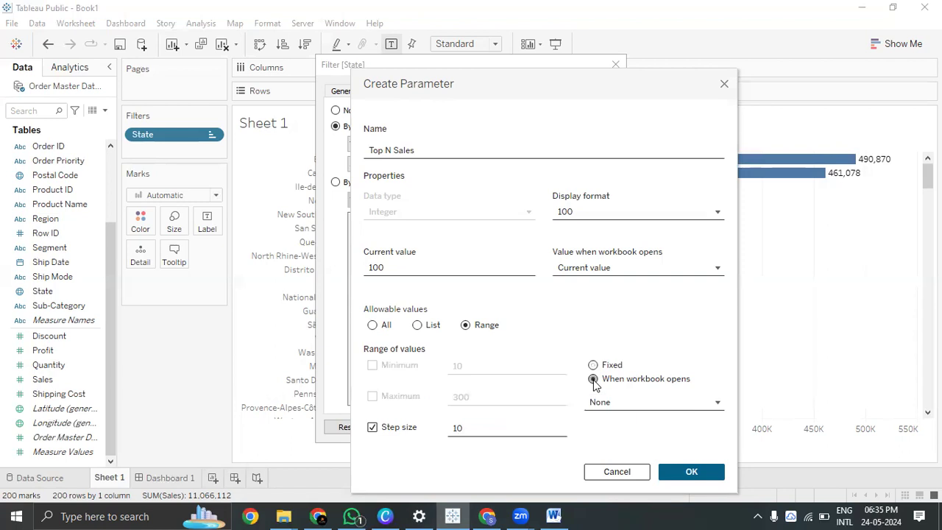
left_click(599, 403)
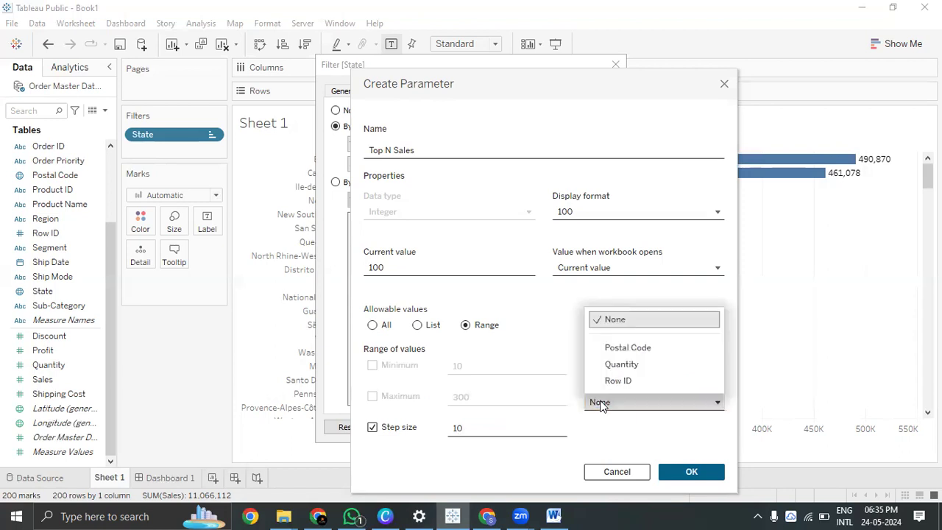
left_click(600, 403)
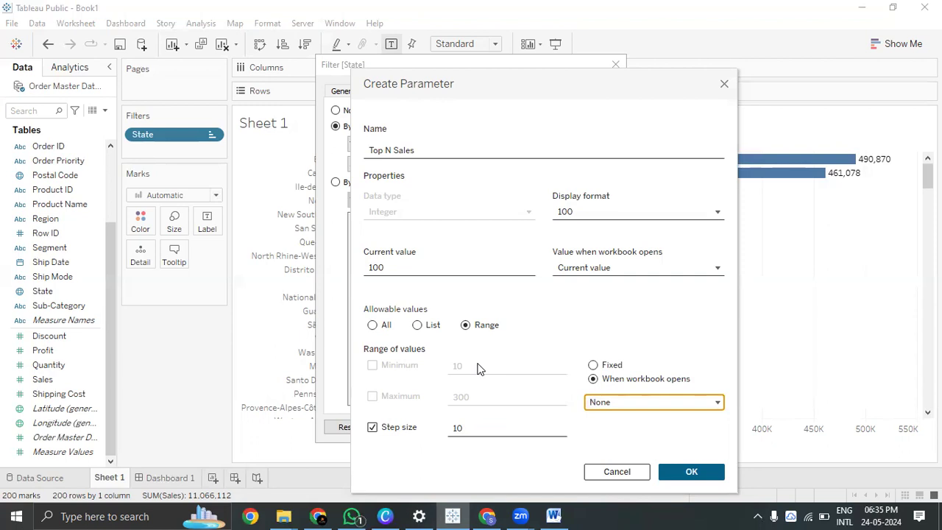
left_click(593, 365)
left_click(647, 402)
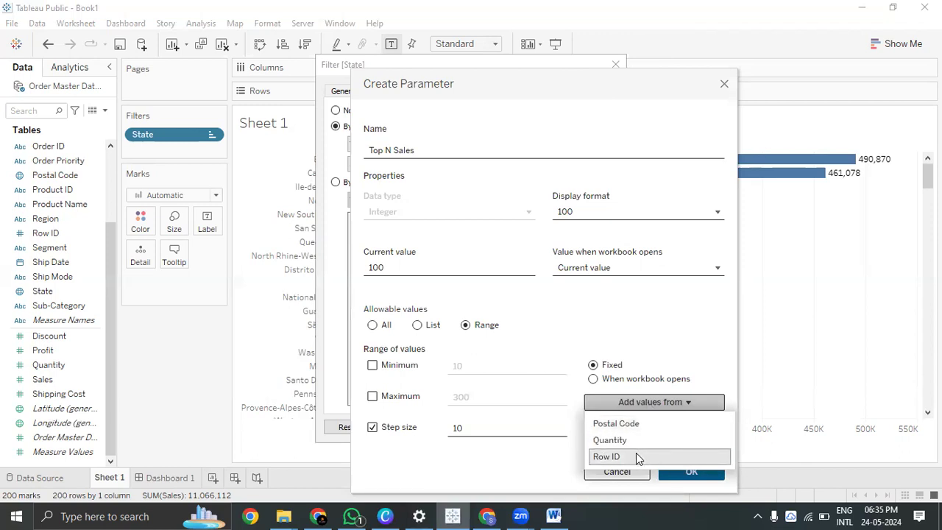
left_click(682, 340)
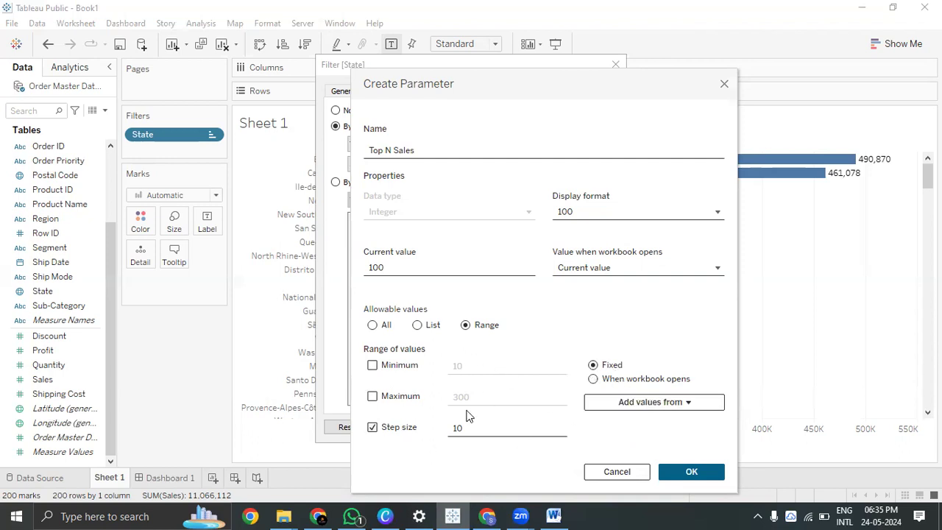
- Confirm the Top N Sales parameter and apply it as the top limit by Sales in the State filter
left_click(691, 472)
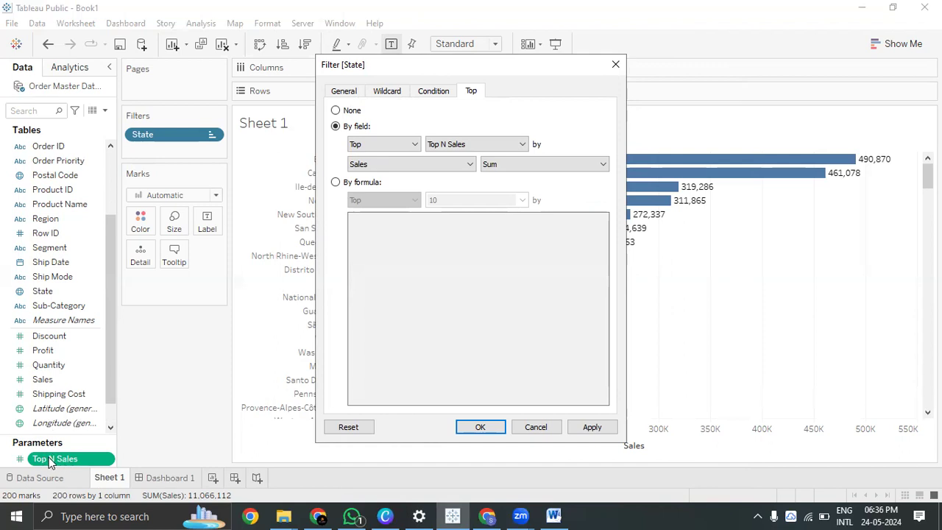
left_click(590, 427)
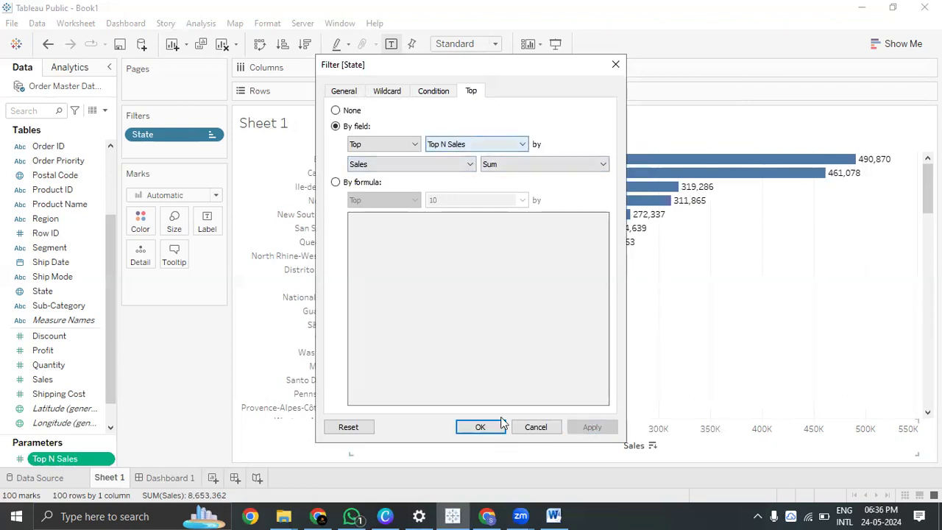
left_click(480, 427)
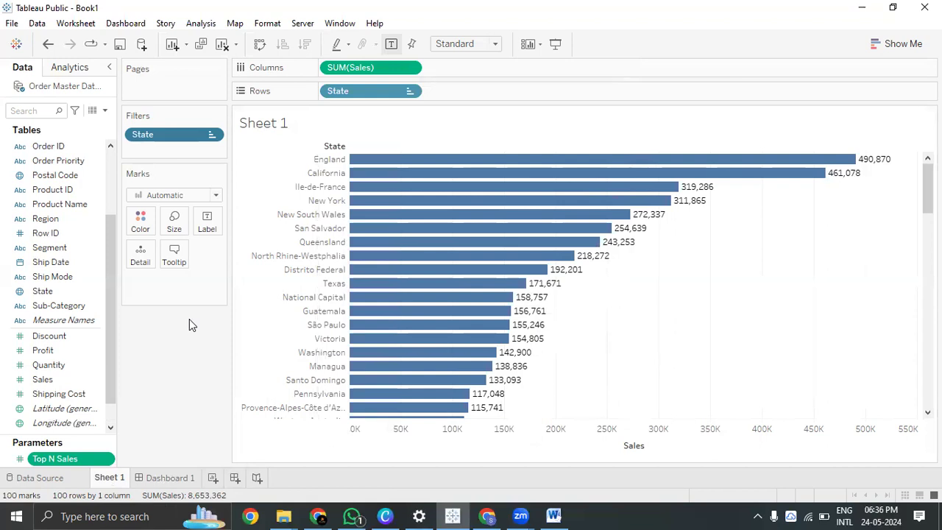
- Show the Top N Sales parameter control beside the chart on Sheet 1
right_click(82, 457)
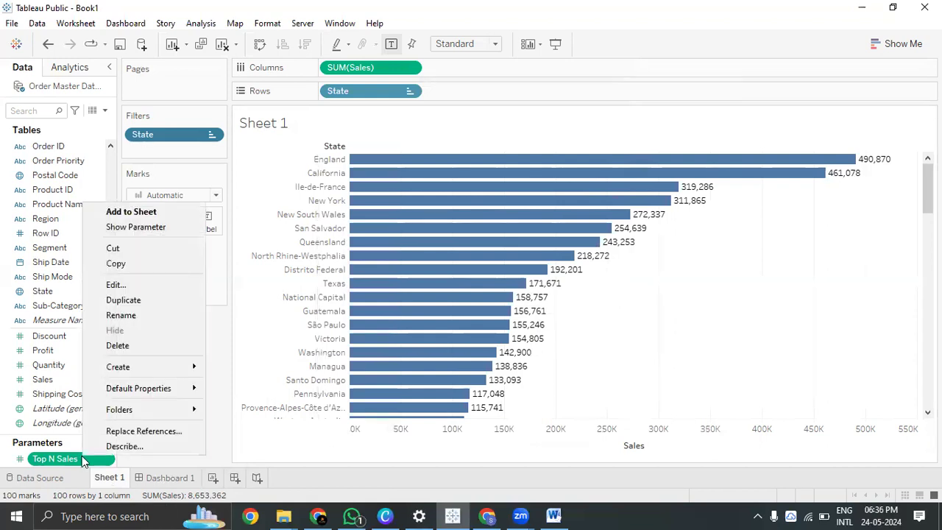
left_click(133, 226)
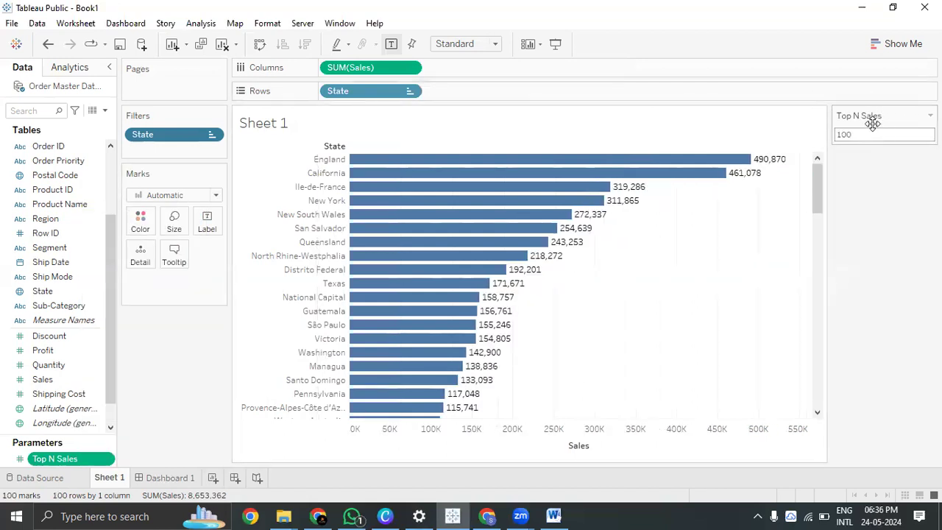
left_click_drag(819, 200, 816, 140)
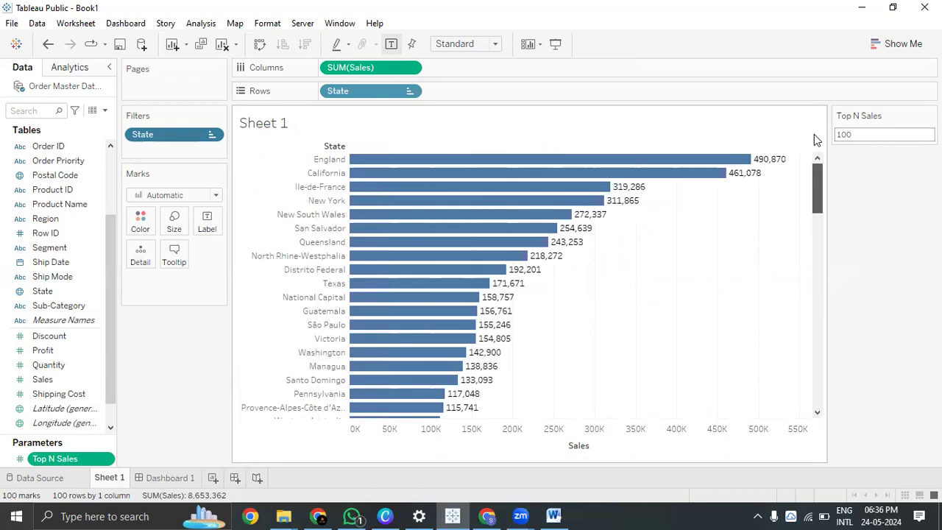
- Try the values 250 and 3 in the Top N Sales control to test how it limits the states
left_click(902, 136)
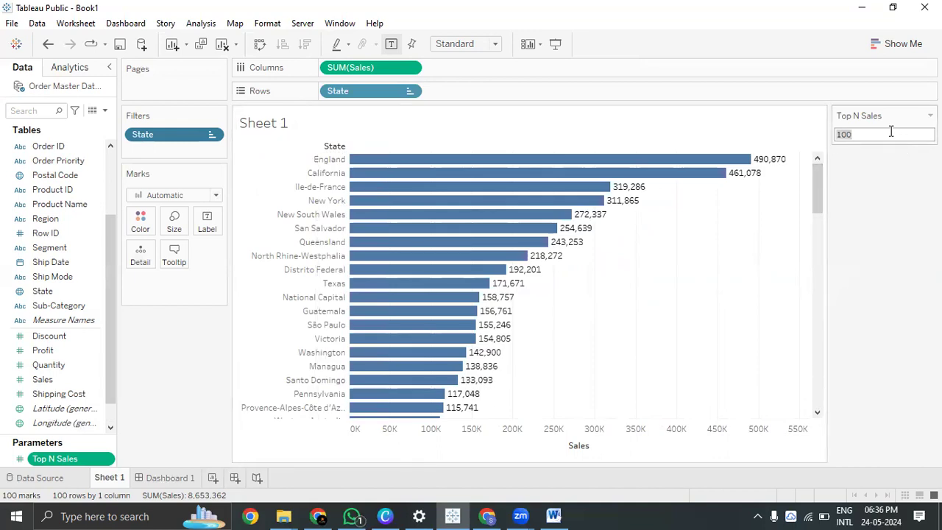
type("250")
key("Return")
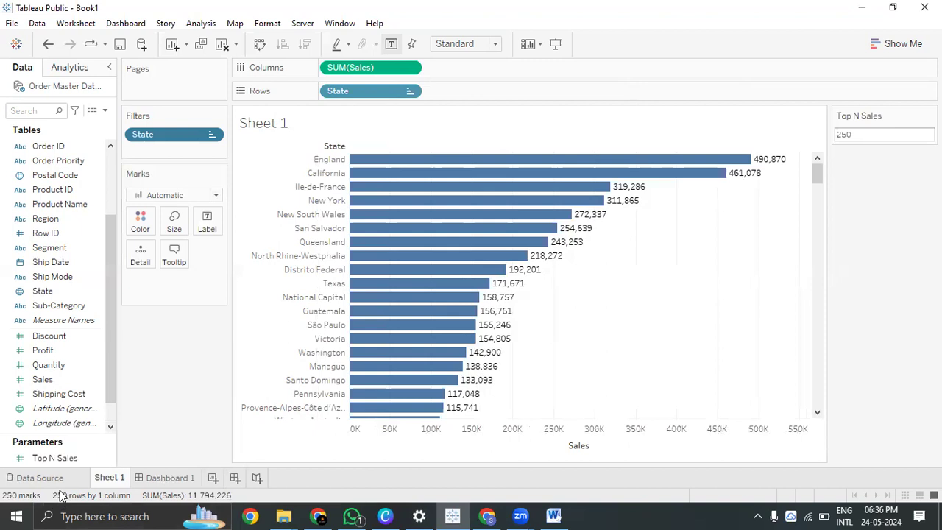
left_click_drag(815, 174, 820, 129)
left_click(873, 134)
type("3")
key("Return")
- Set the Top N Sales parameter to 120
left_click(866, 138)
type("115")
key("BackSpace")
key("BackSpace")
type("20")
key("Return")
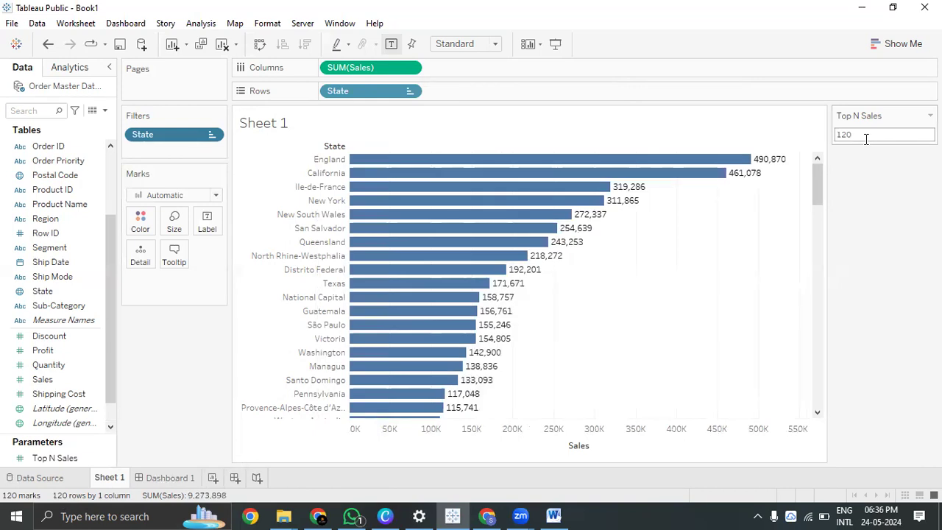
double_click(868, 131)
- Format the parameter control's title with a black font and Center alignment
left_click(930, 116)
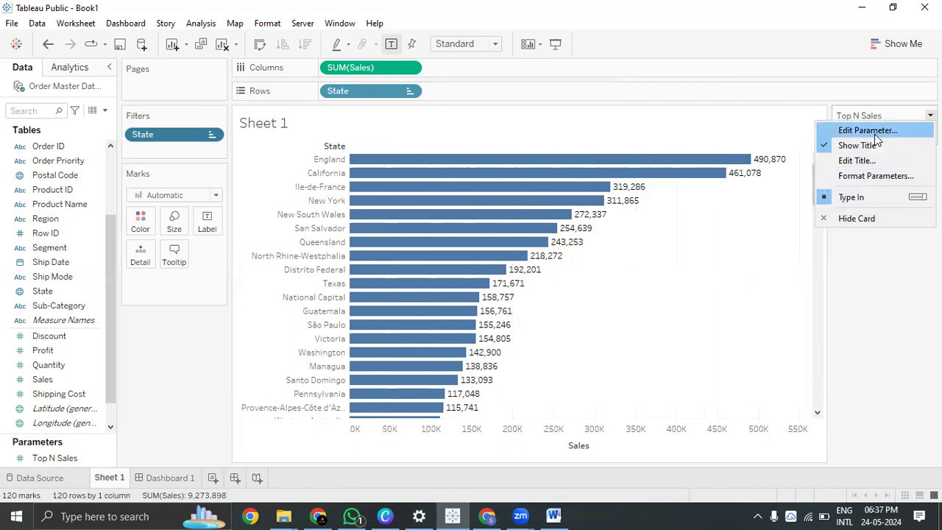
left_click(875, 177)
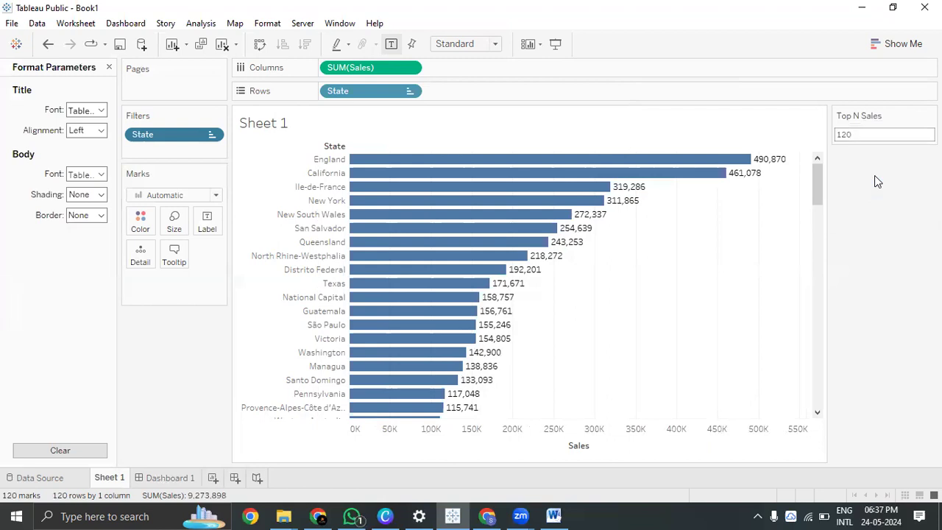
left_click(100, 110)
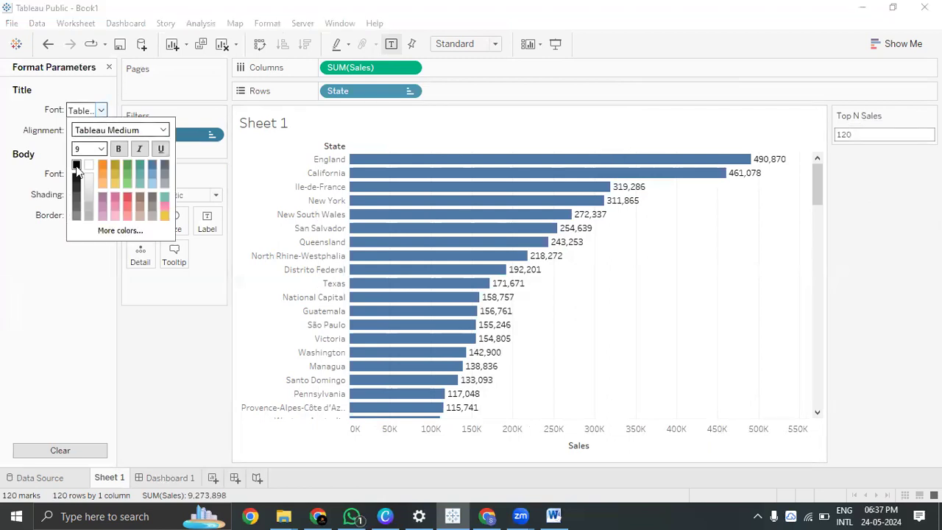
left_click(59, 138)
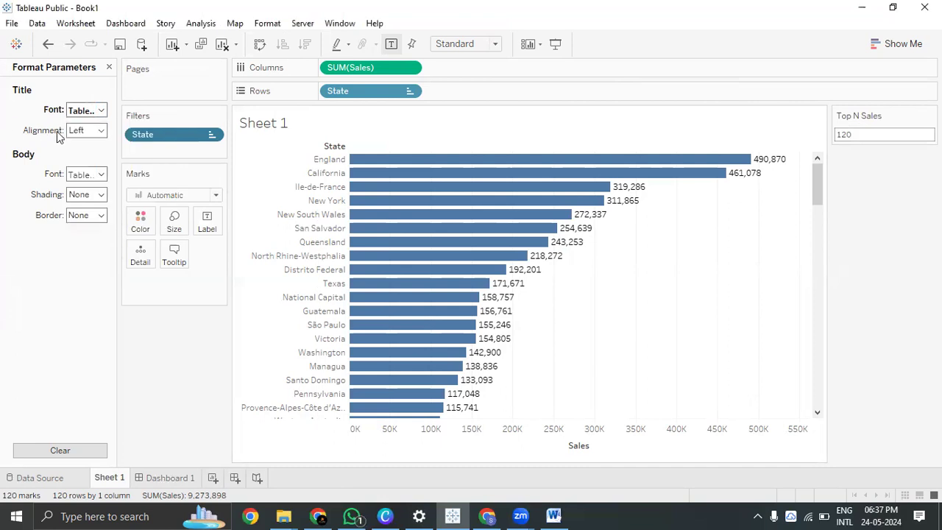
left_click(101, 130)
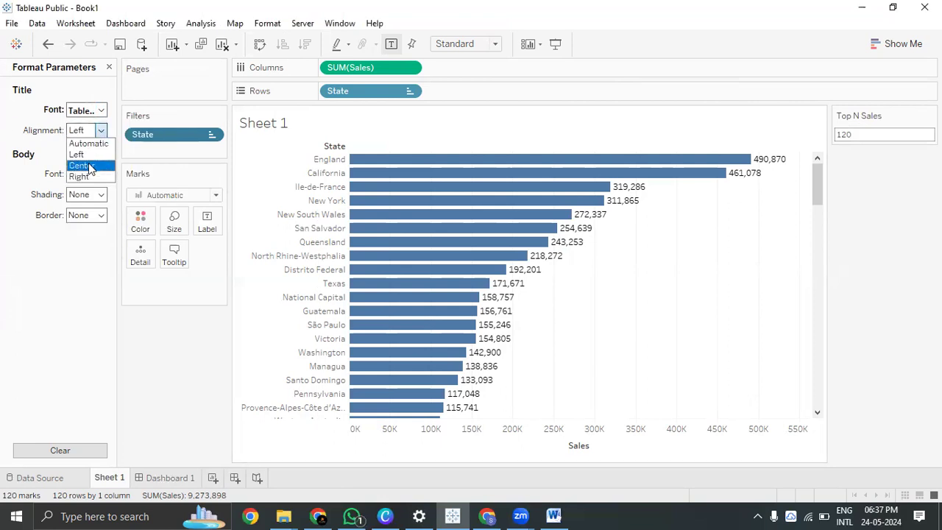
left_click(89, 166)
- Format the parameter control's body font as bold, size 10 and black
left_click(97, 174)
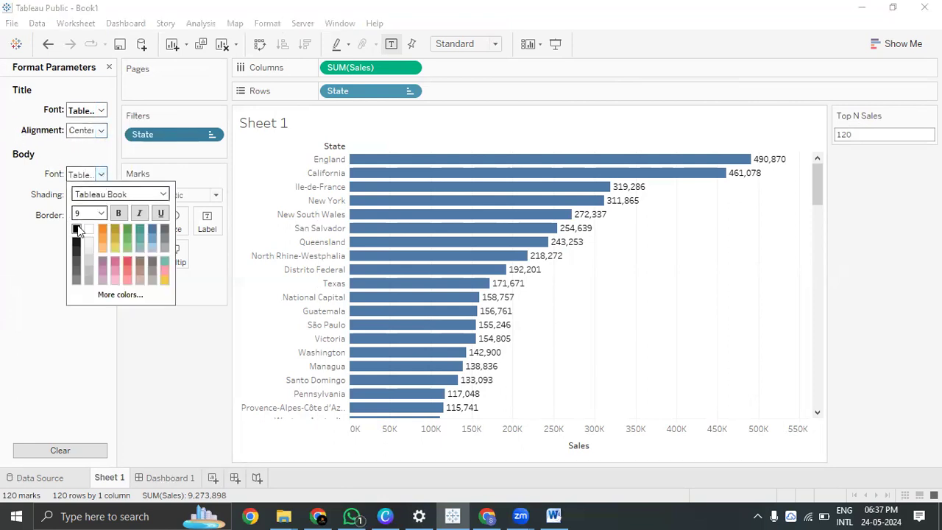
left_click(115, 213)
left_click(101, 213)
left_click(81, 236)
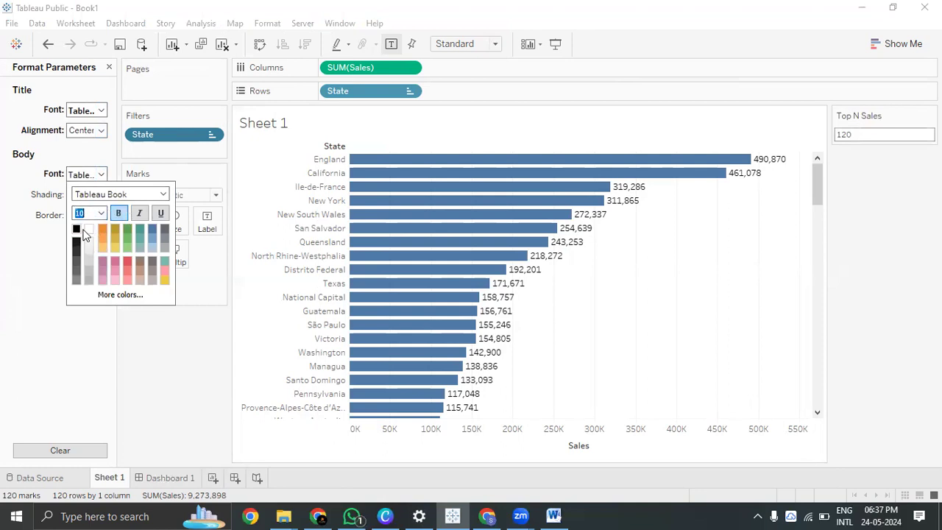
left_click(77, 229)
left_click(45, 217)
- Give the parameter control's body an orange border and light beige shading, and close the formatting settings
left_click(101, 215)
left_click(102, 328)
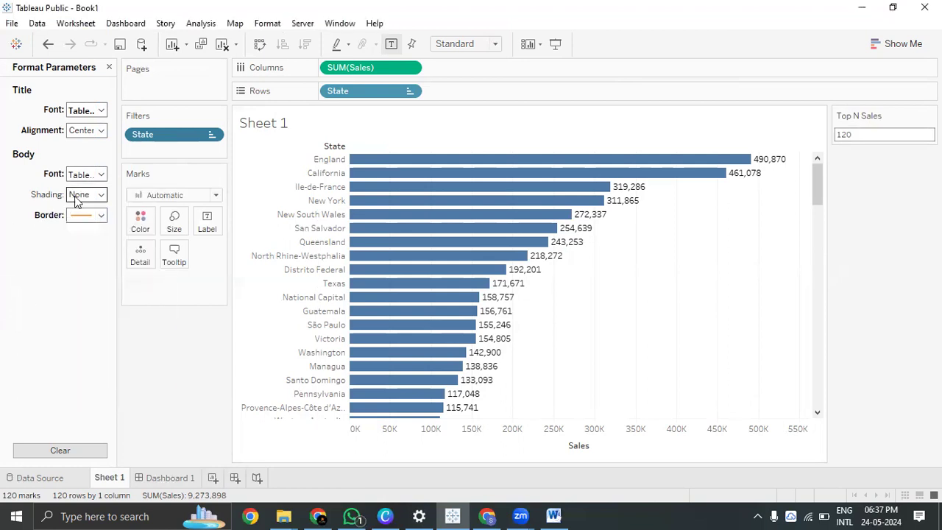
left_click(100, 195)
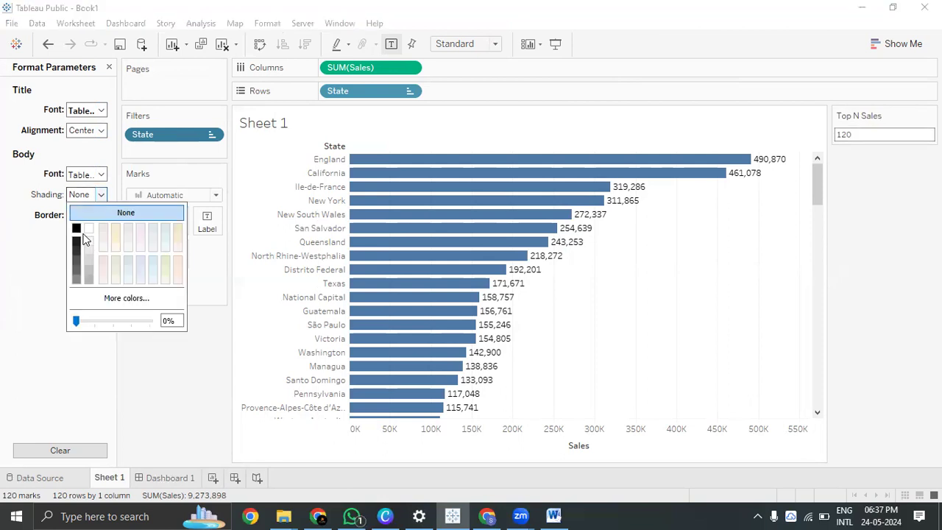
left_click(115, 229)
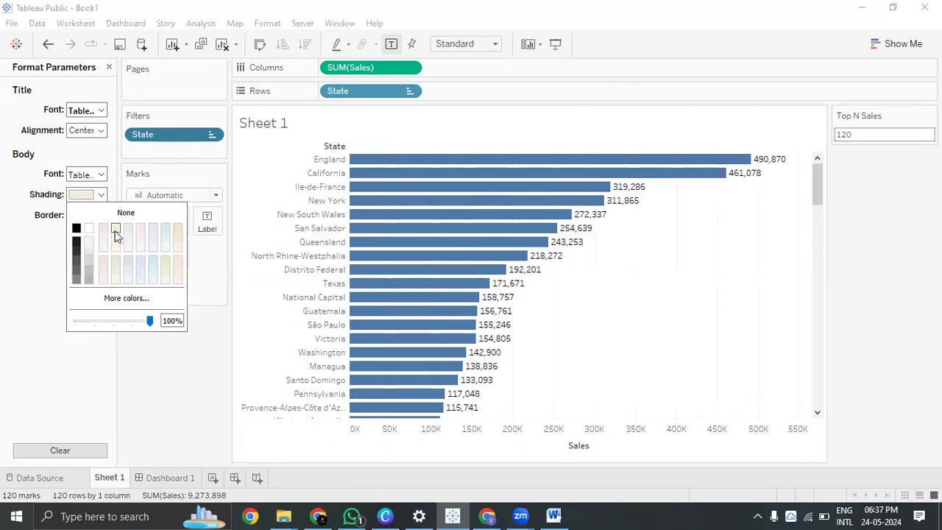
left_click(22, 187)
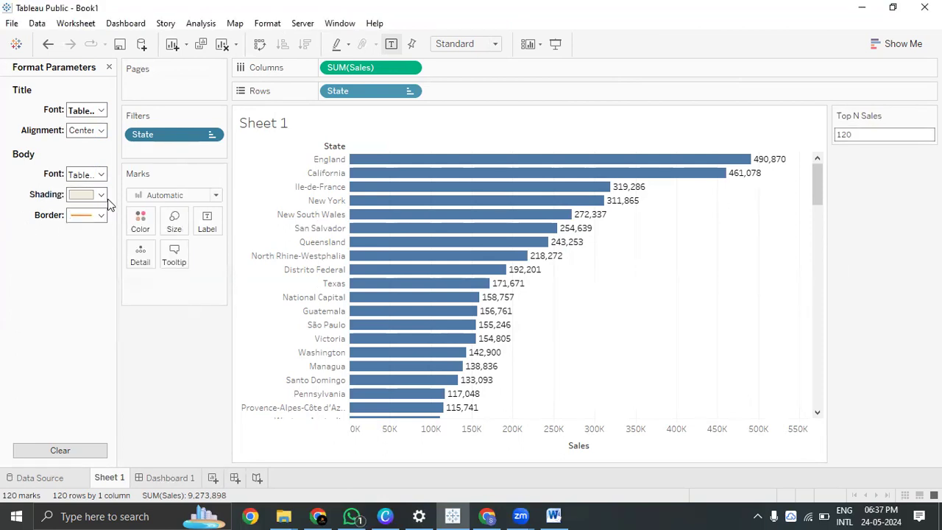
left_click(98, 131)
left_click(98, 131)
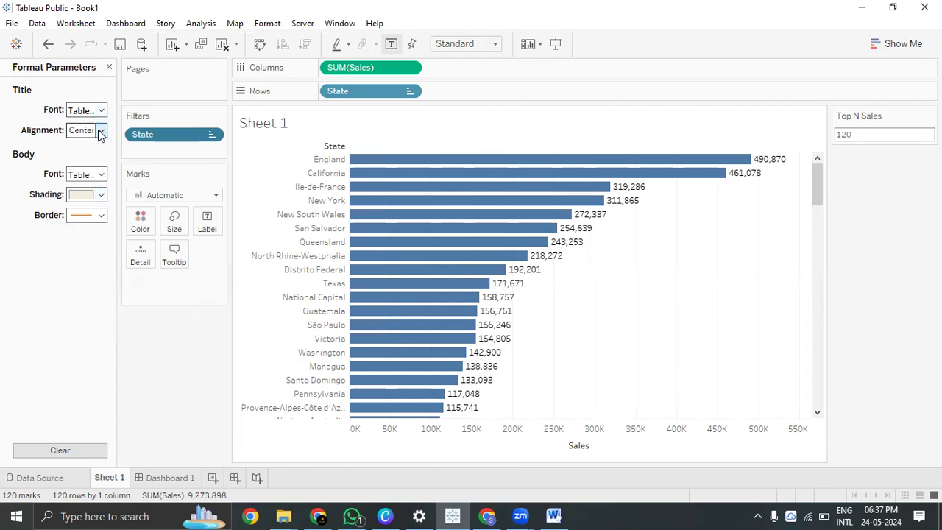
left_click(109, 67)
- Reopen the parameter control's format settings, and hide and show the control's title again
left_click(930, 116)
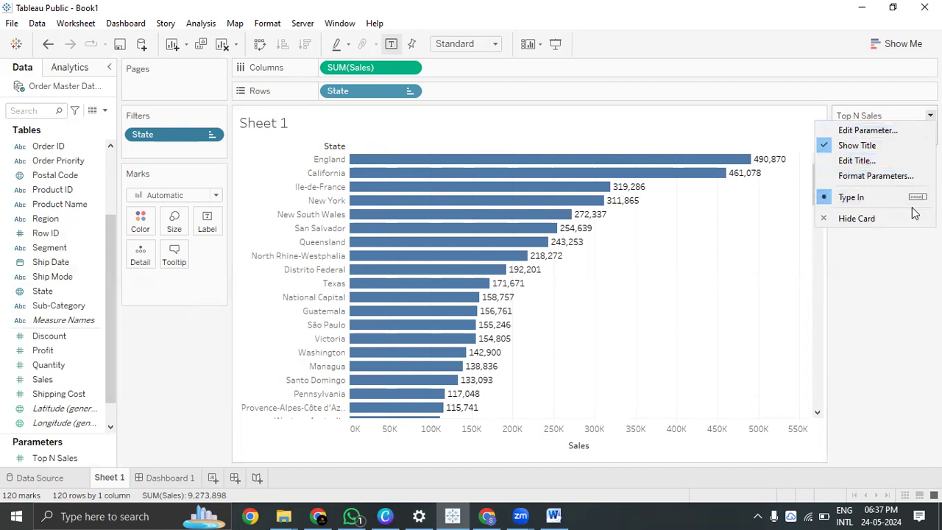
left_click(880, 176)
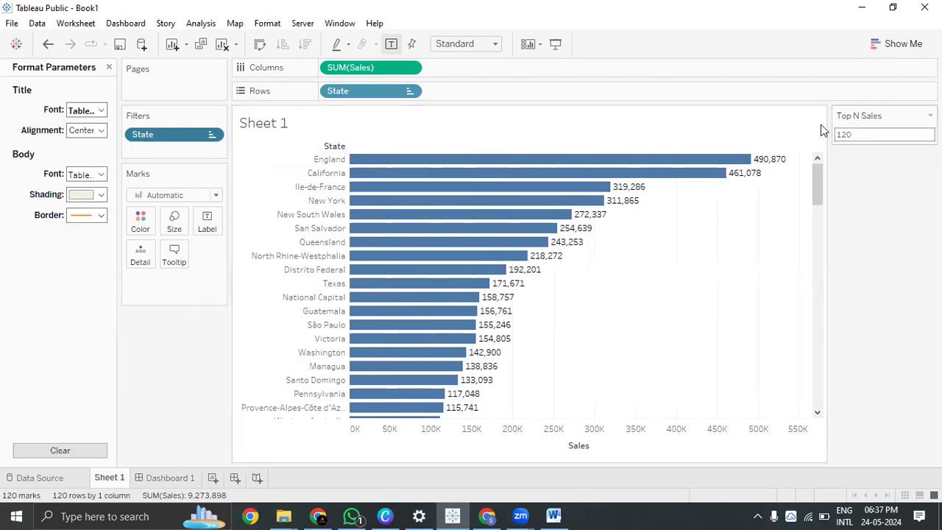
left_click(930, 115)
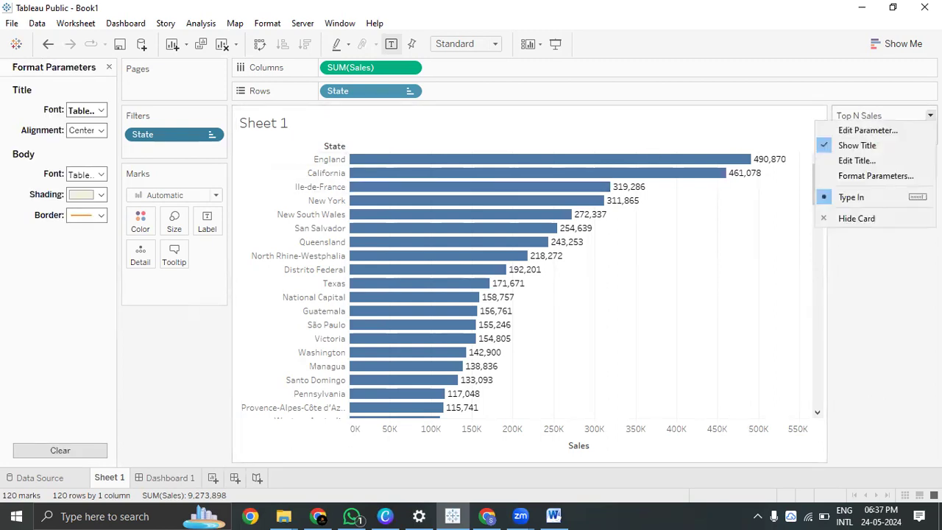
left_click(908, 145)
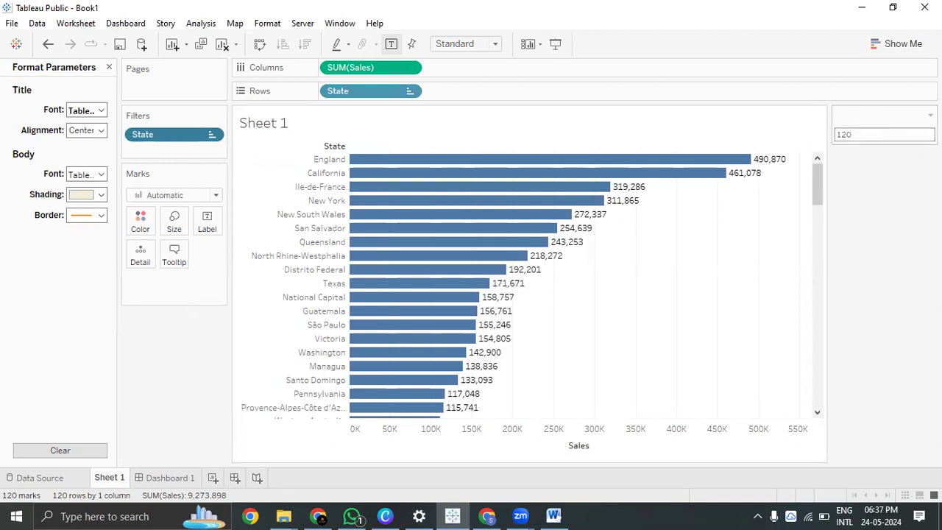
left_click(930, 115)
left_click(898, 151)
- Open the parameter control's title text for editing and close it without changes
left_click(930, 115)
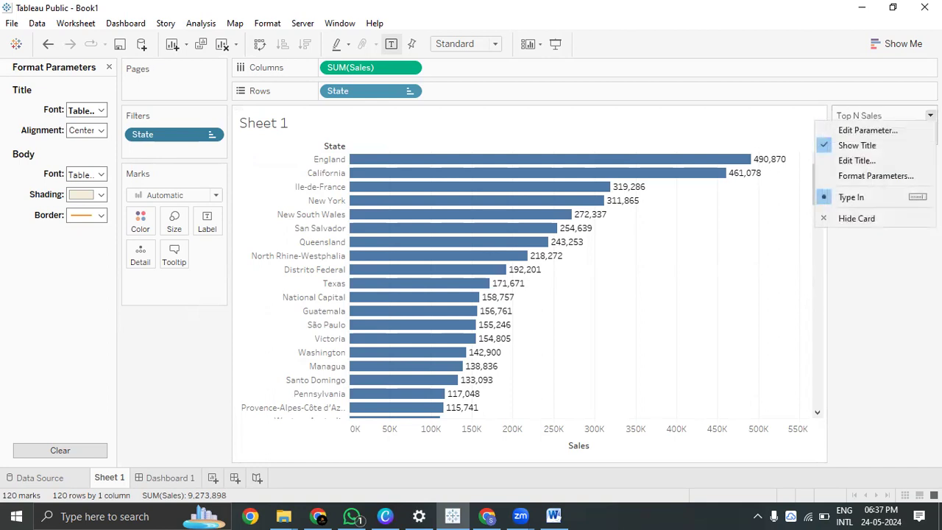
left_click(880, 160)
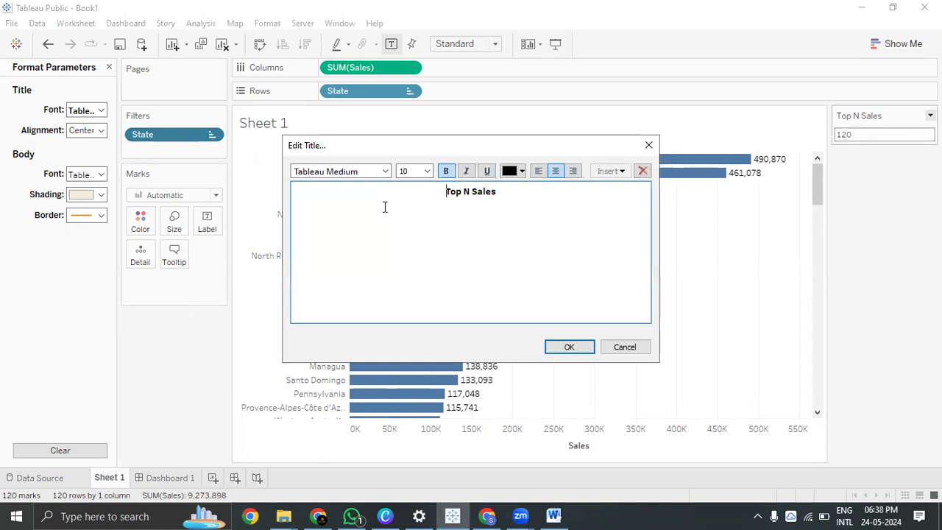
left_click_drag(515, 193, 326, 182)
left_click(651, 146)
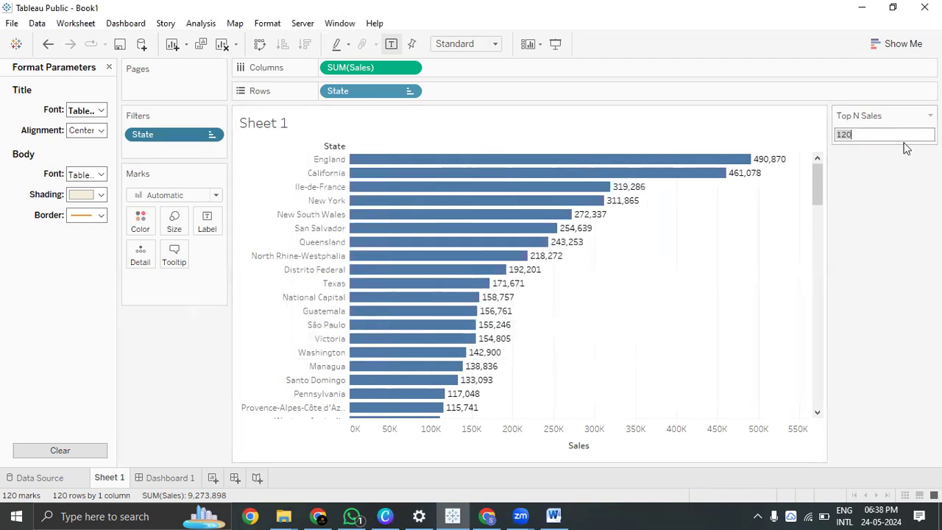
- Set the Top N Sales parameter to 150
double_click(872, 134)
type("1")
key("Return")
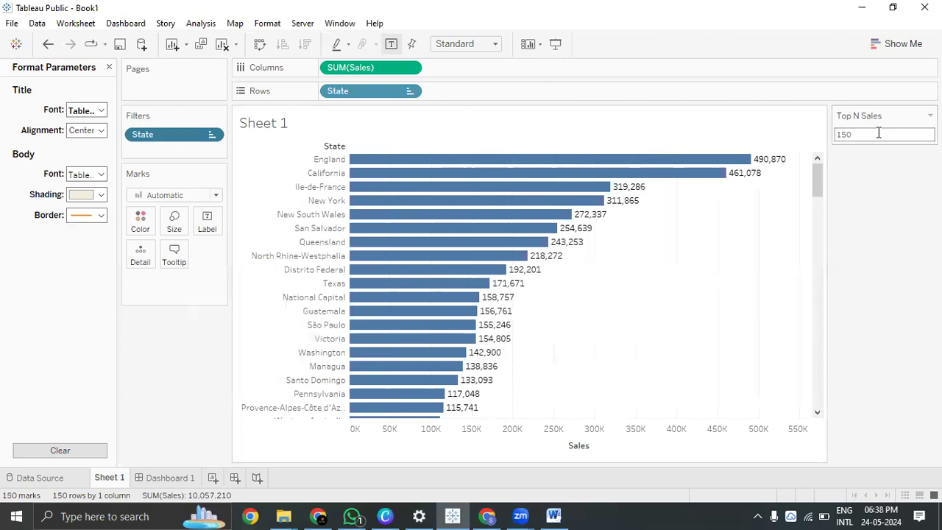
- Try to set the Top N Sales parameter to 0 and dismiss the resulting message
left_click(918, 136)
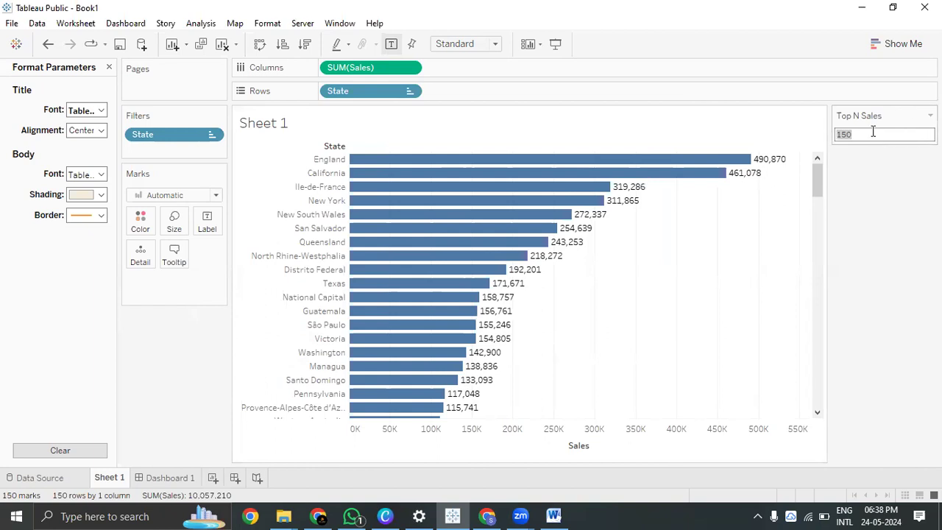
type("0")
key("Return")
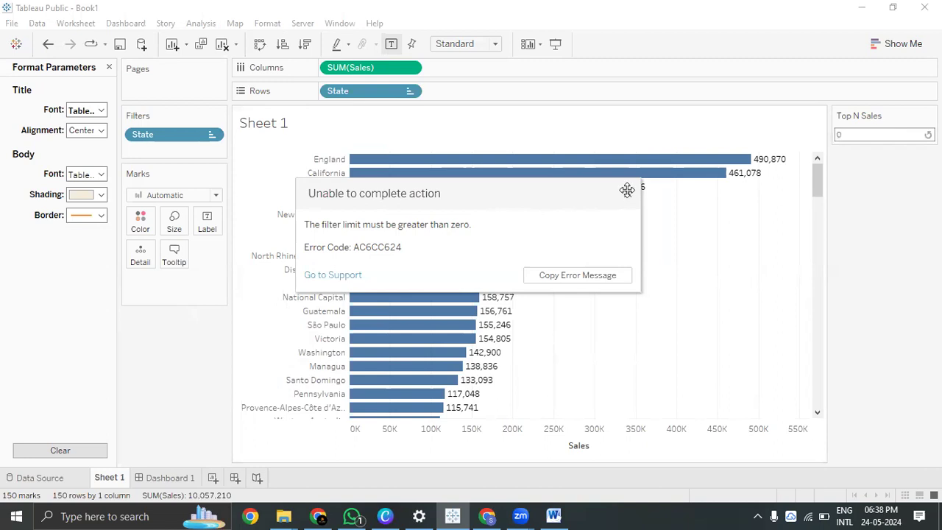
left_click(886, 135)
left_click(885, 135)
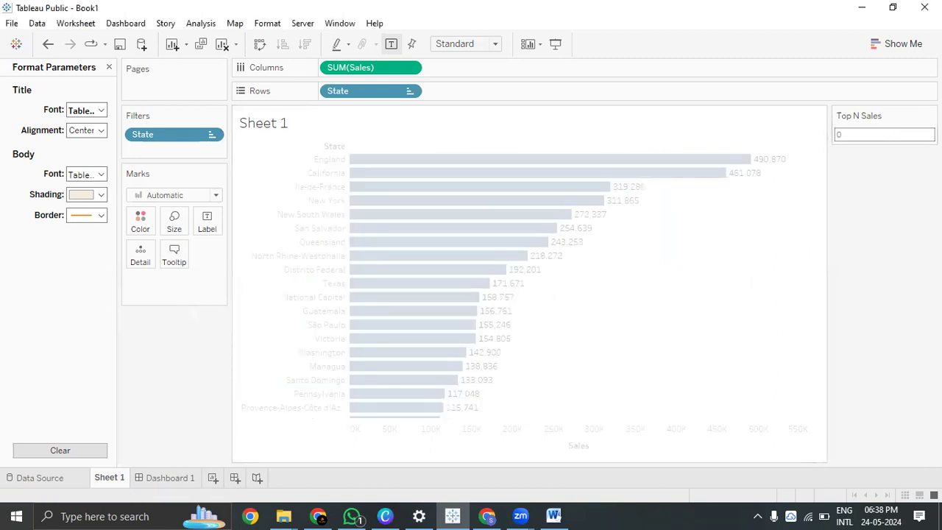
- Test the Top N Sales parameter with the value 5, and set it to 10
left_click(857, 139)
type("5")
key("Return")
left_click(857, 138)
type("5")
key("Return")
left_click(857, 138)
type("1")
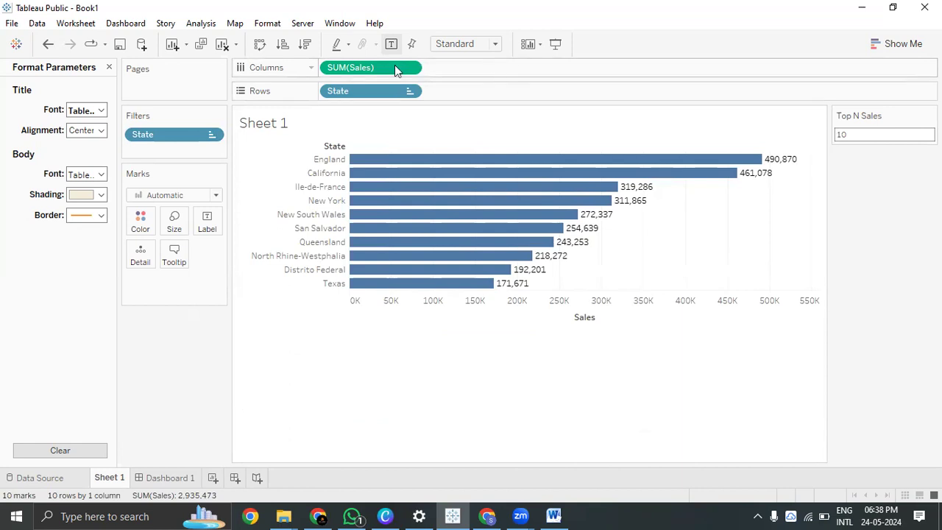
- Fit the bar chart to Entire View and close the parameter formatting settings
left_click(495, 46)
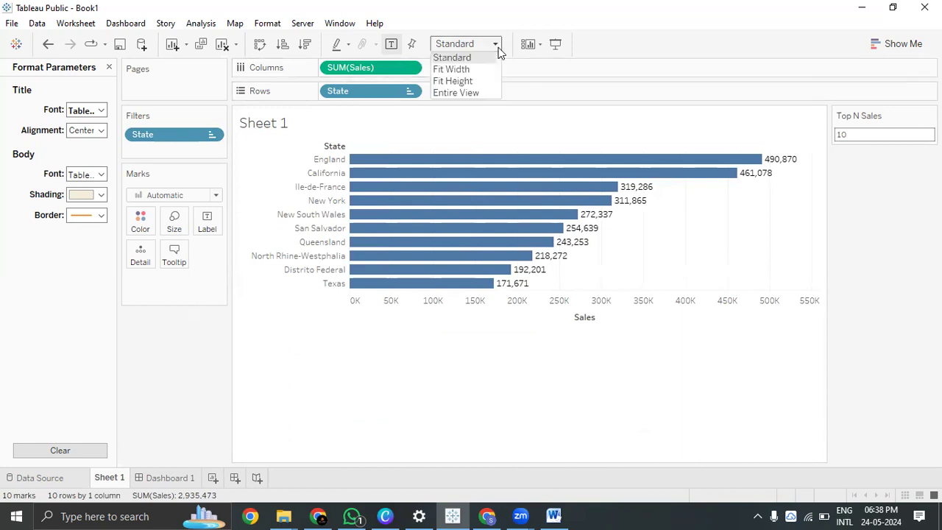
left_click(472, 92)
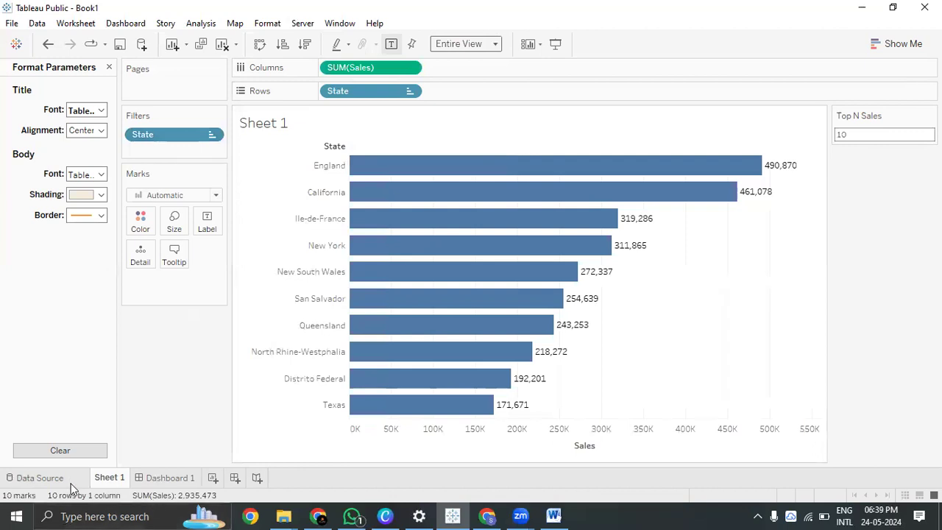
left_click(169, 481)
left_click(103, 478)
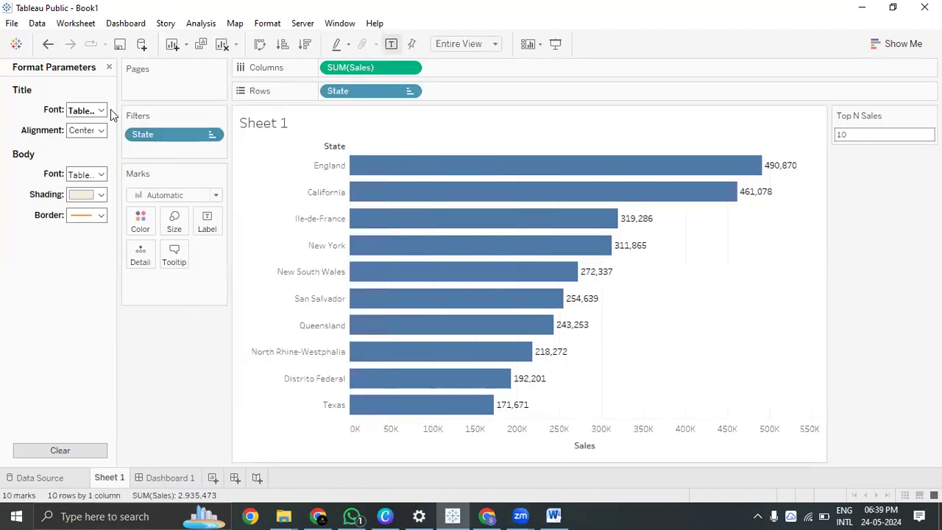
left_click(108, 67)
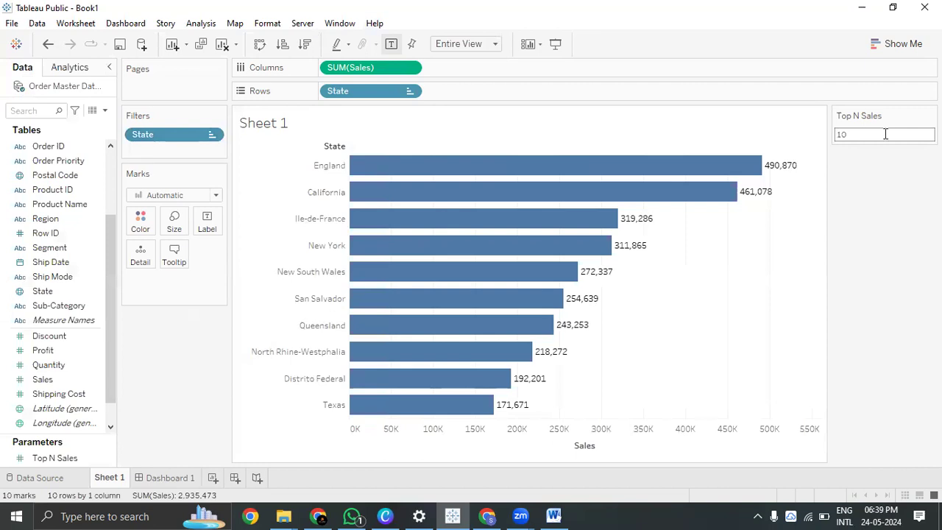
- Set the Top N Sales parameter to 20
left_click(854, 137)
type("0")
key("Escape")
left_click(853, 138)
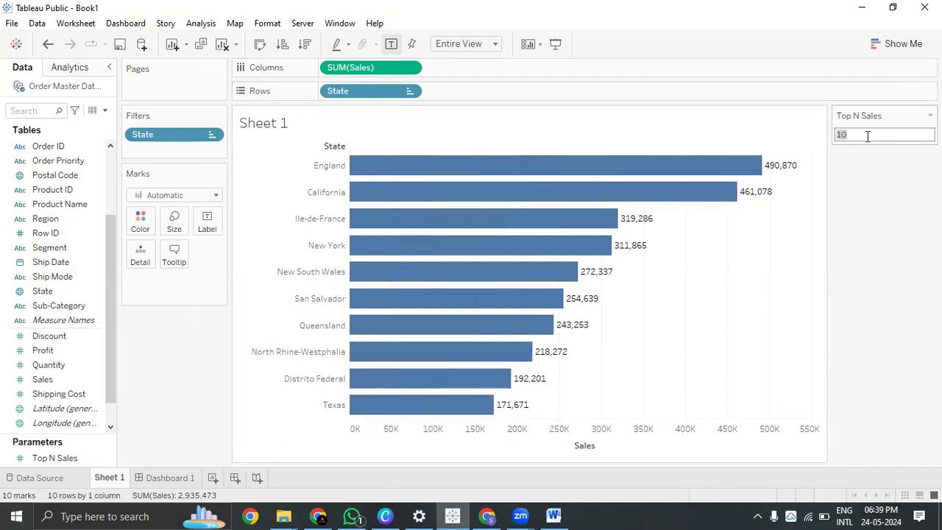
type("20")
key("Return")
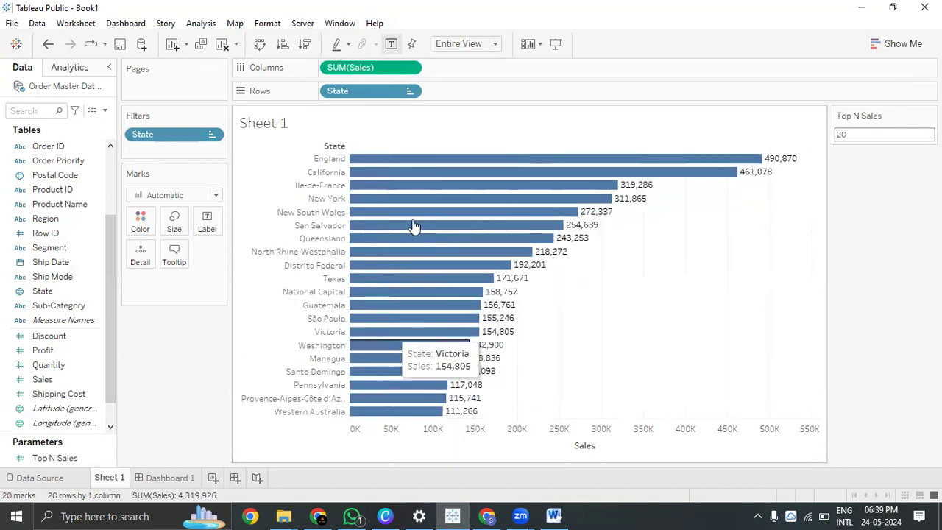
- Review the Top N Sales parameter's definition, including its data type and allowable range, without changing it
scroll(109, 421, "down", 1)
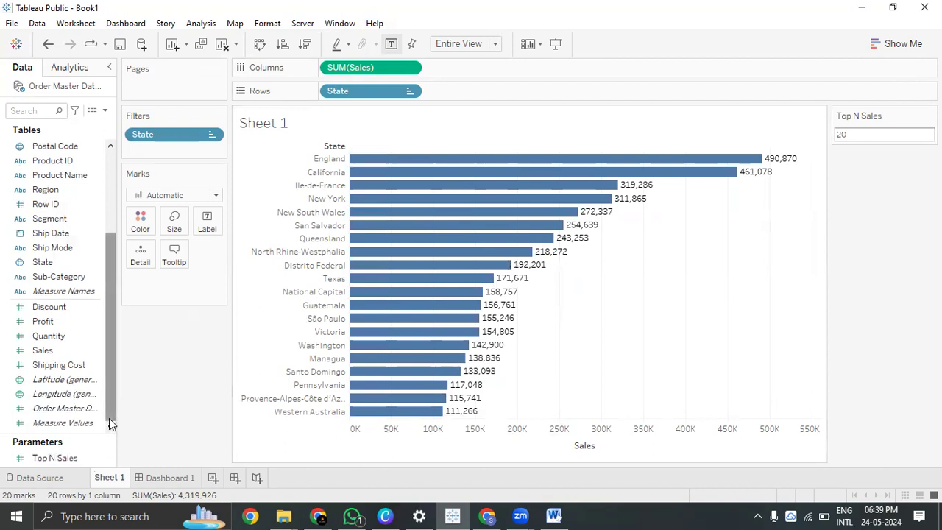
right_click(44, 458)
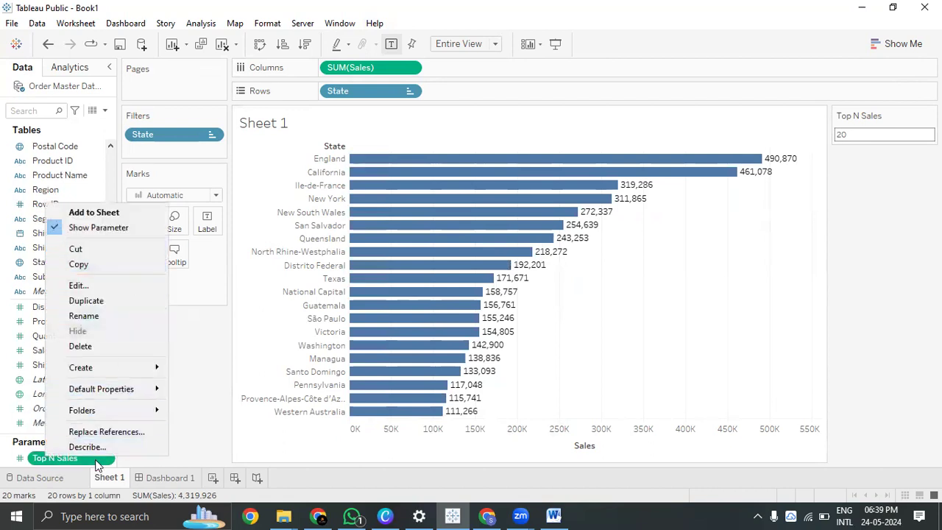
left_click(102, 282)
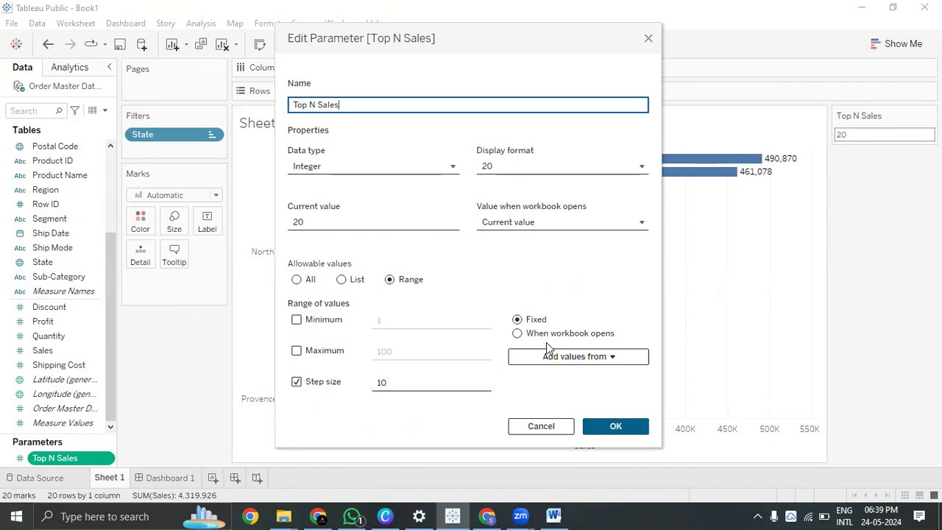
left_click(596, 431)
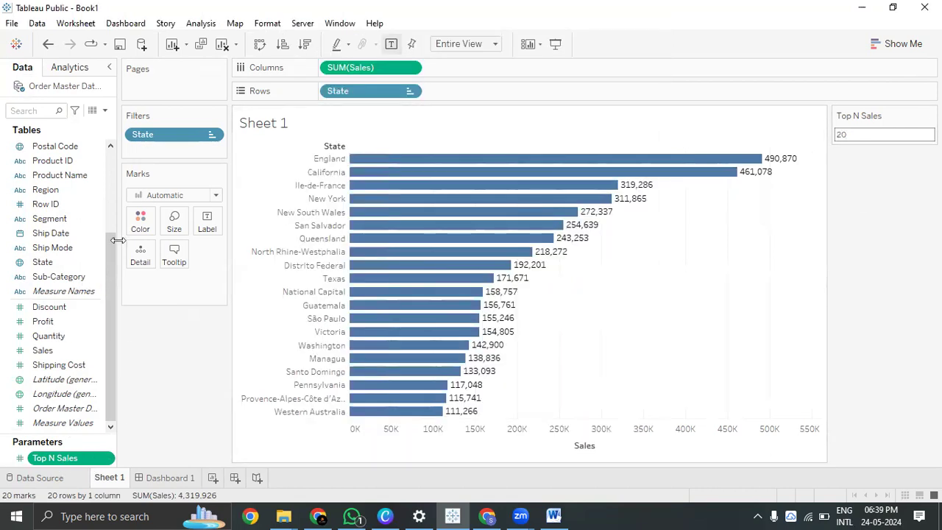
- Check the State filter's Top settings and its available parameter choices, and close the filter without changes
scroll(110, 181, "up", 3)
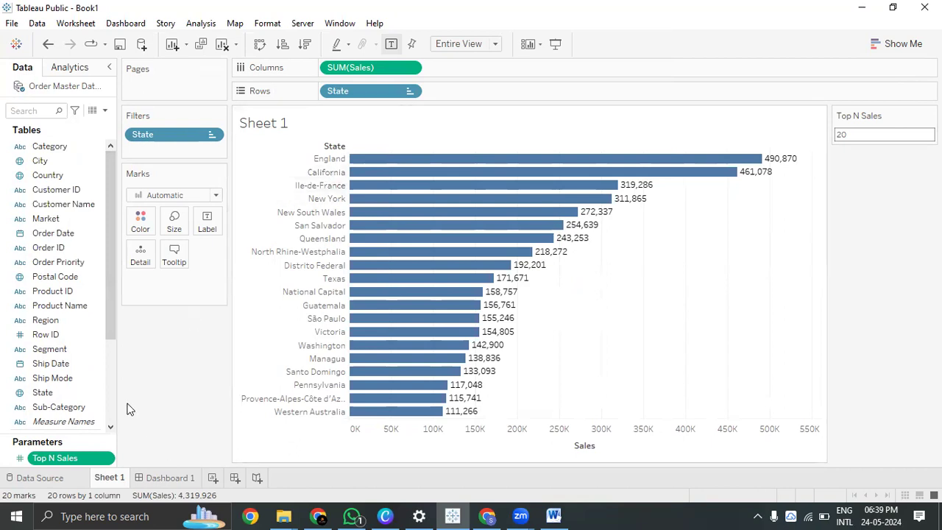
scroll(111, 391, "down", 3)
left_click_drag(110, 389, 110, 244)
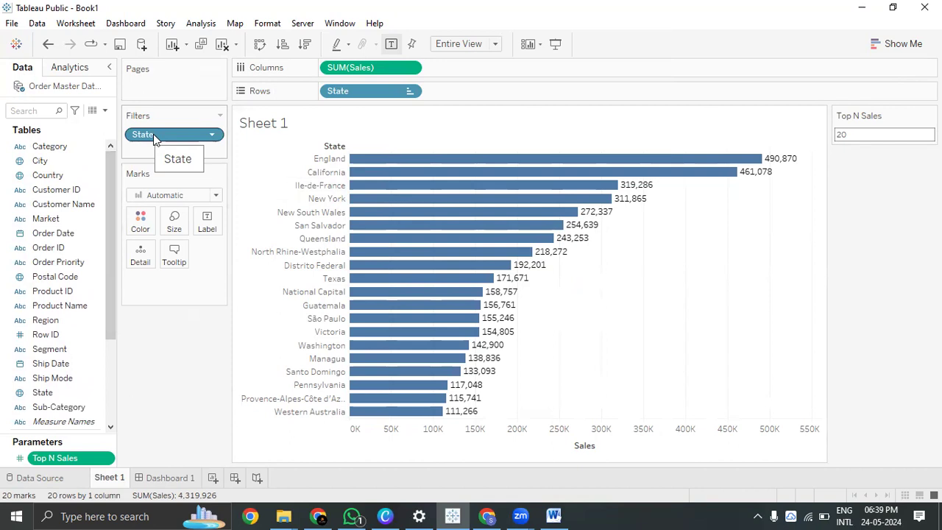
left_click(211, 138)
left_click(199, 153)
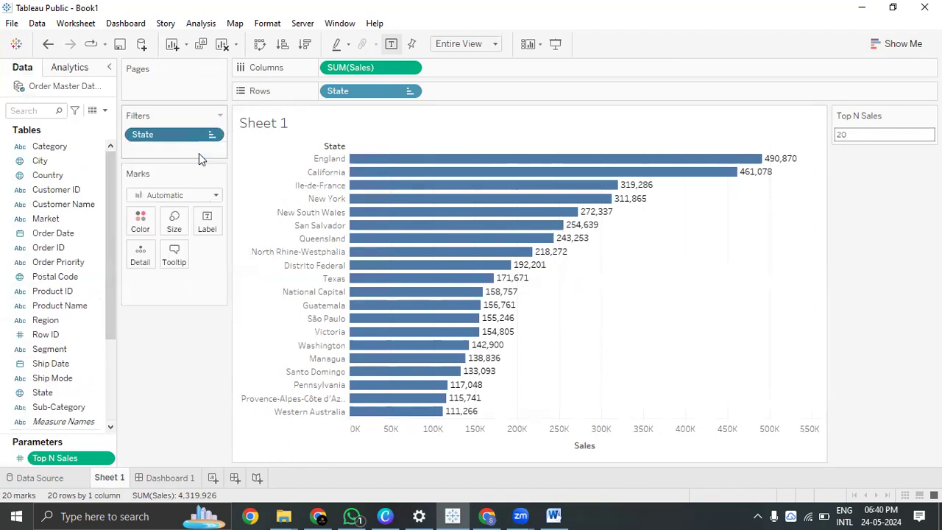
left_click(521, 145)
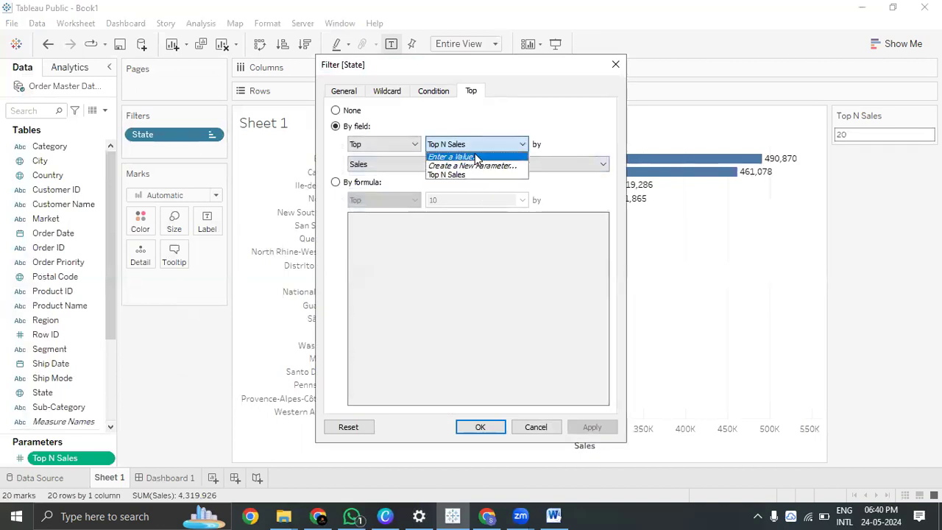
left_click(615, 65)
left_click(616, 65)
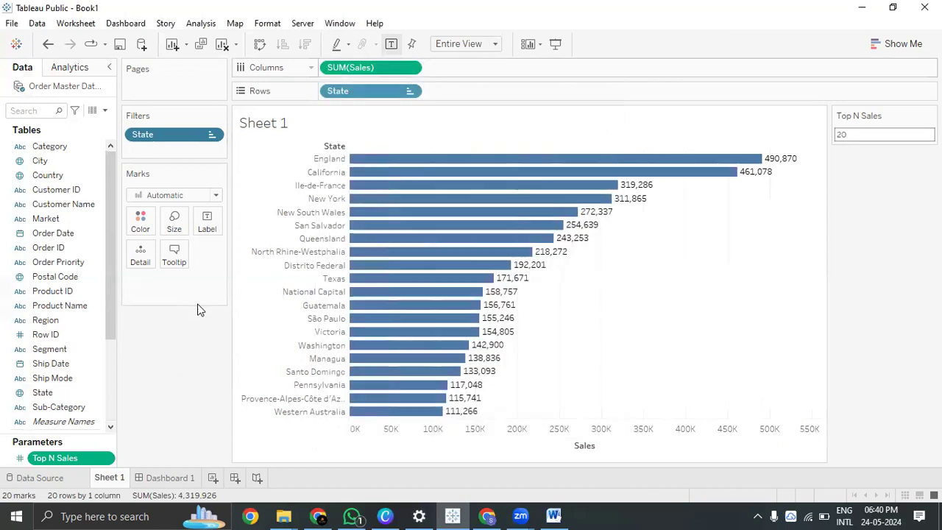
- Duplicate the Top N Sales parameter and rename the copy as Bottom N Sales
right_click(62, 460)
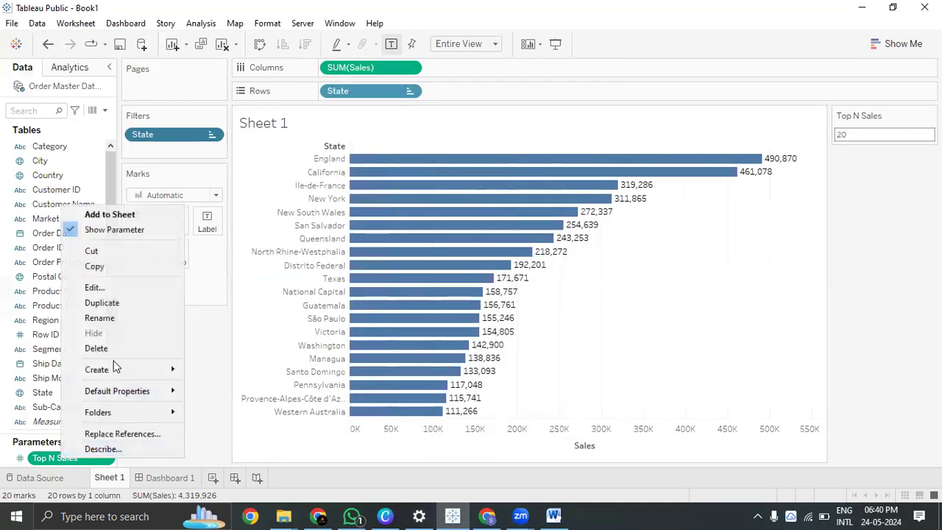
key("Escape")
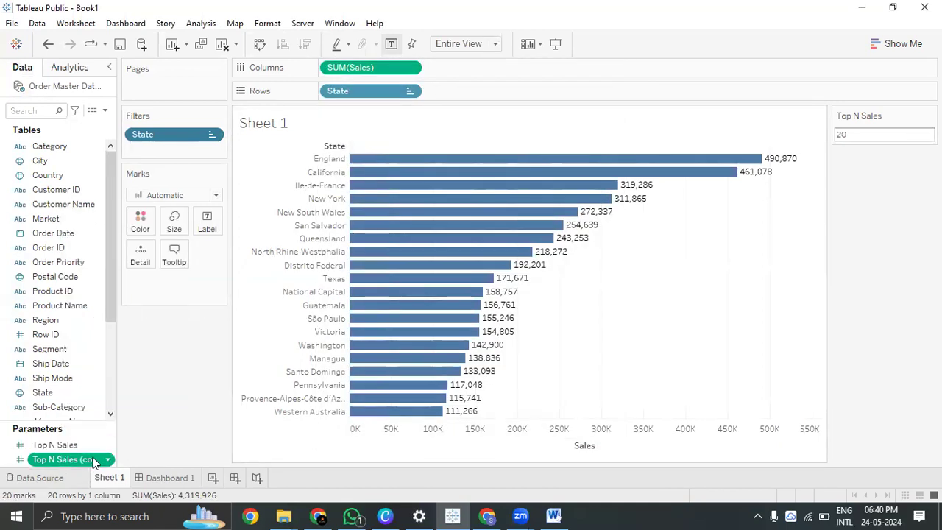
right_click(92, 459)
left_click(145, 290)
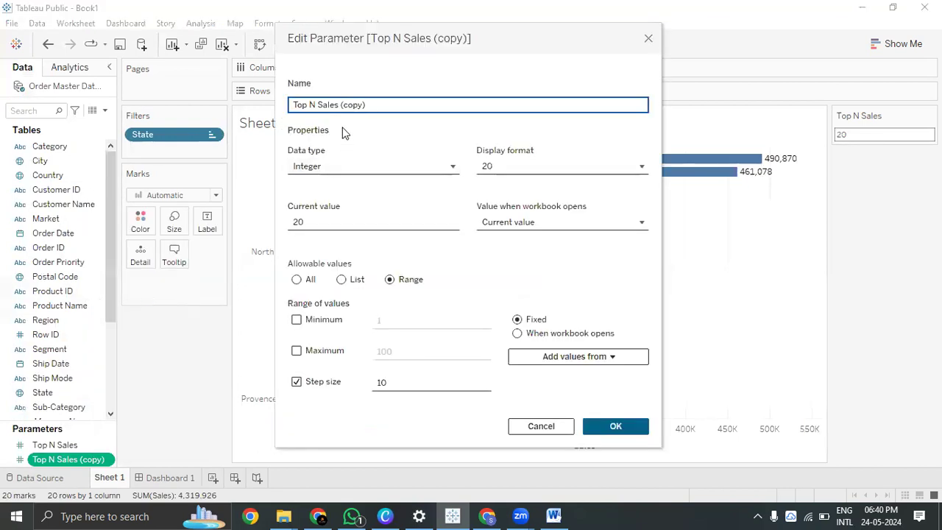
left_click_drag(368, 104, 342, 109)
key("BackSpace")
double_click(306, 107)
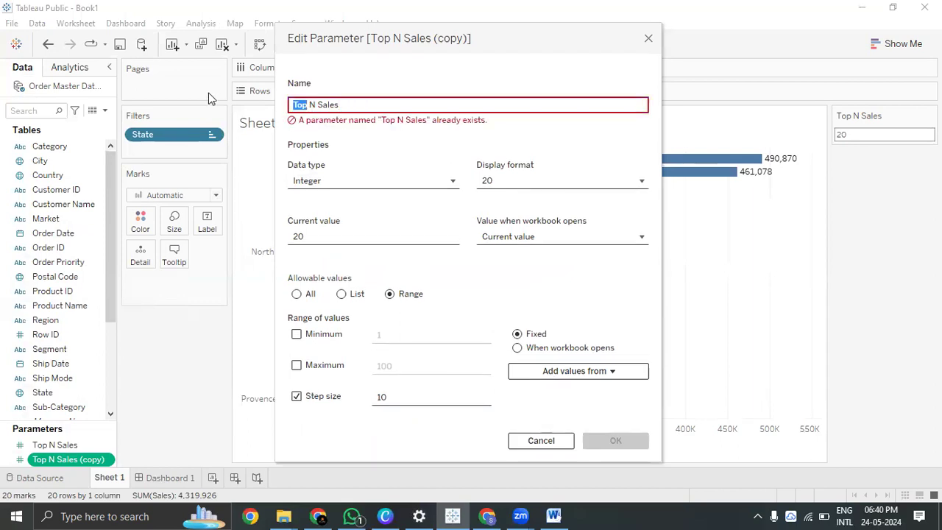
type("Bottom")
left_click(484, 129)
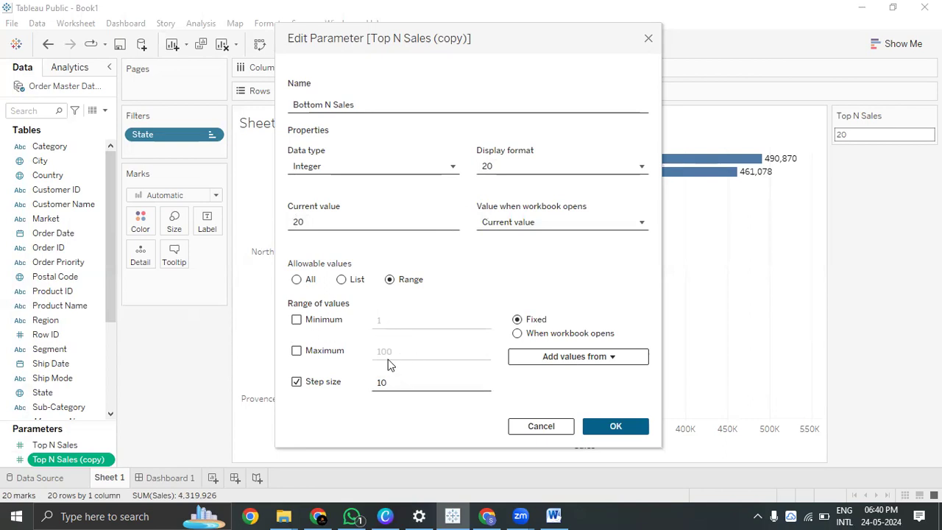
left_click(623, 426)
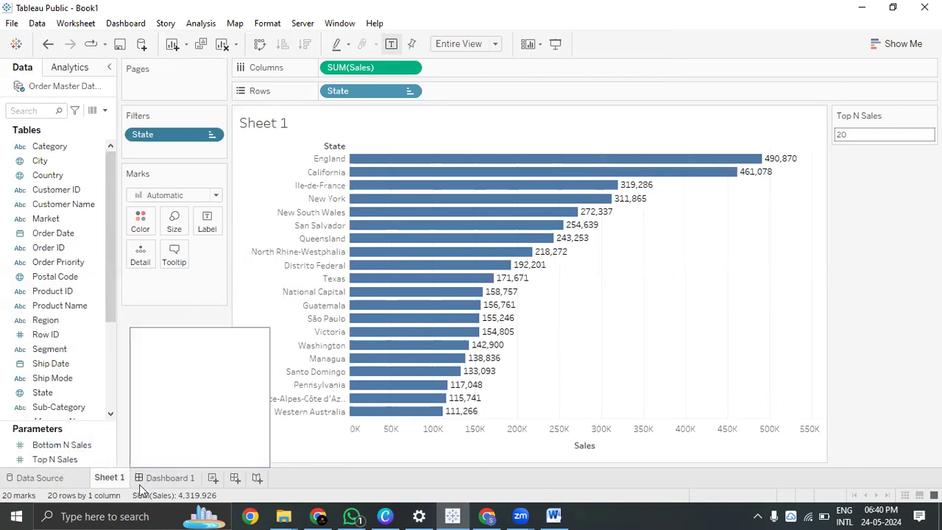
- Duplicate the Sheet 1 worksheet
right_click(106, 480)
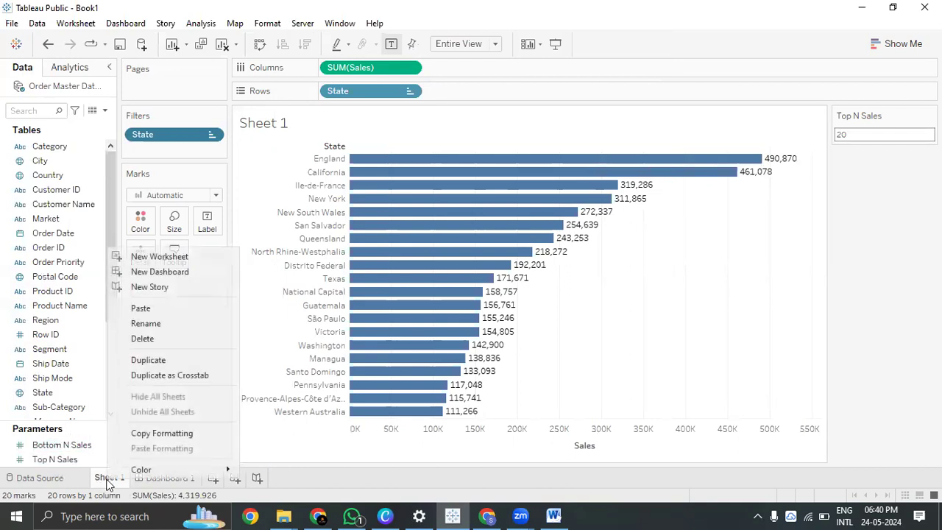
left_click(156, 364)
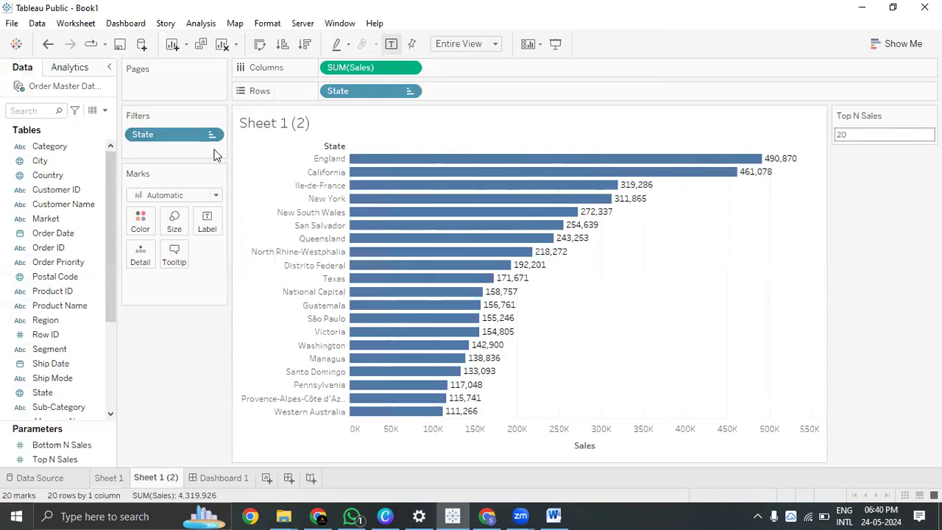
- Limit the duplicated sheet's State filter to the Bottom N Sales parameter by sum of Sales, and sort the states ascending
left_click(212, 137)
left_click(195, 153)
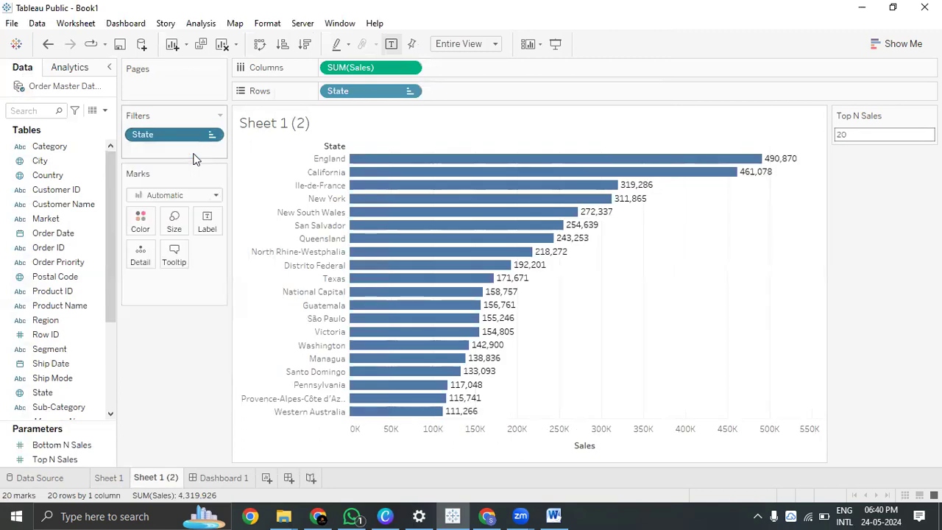
left_click(401, 146)
left_click(392, 167)
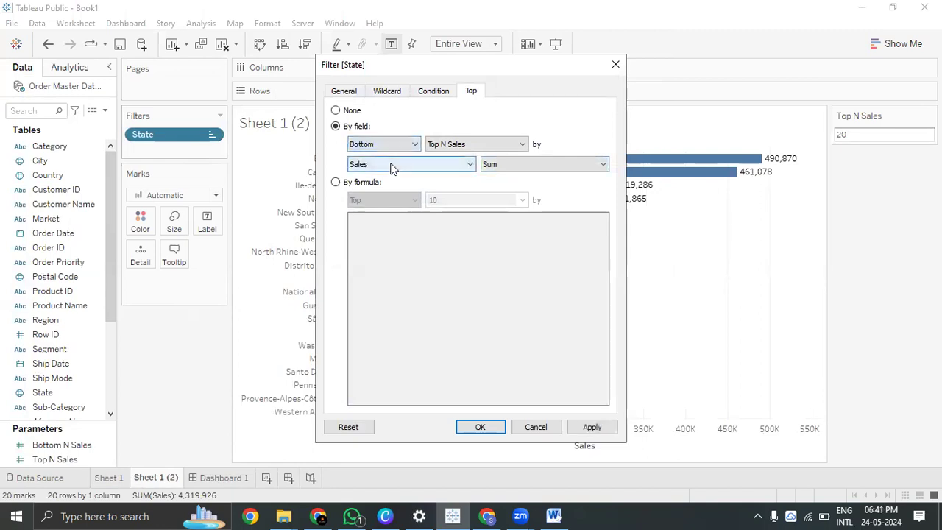
left_click(492, 150)
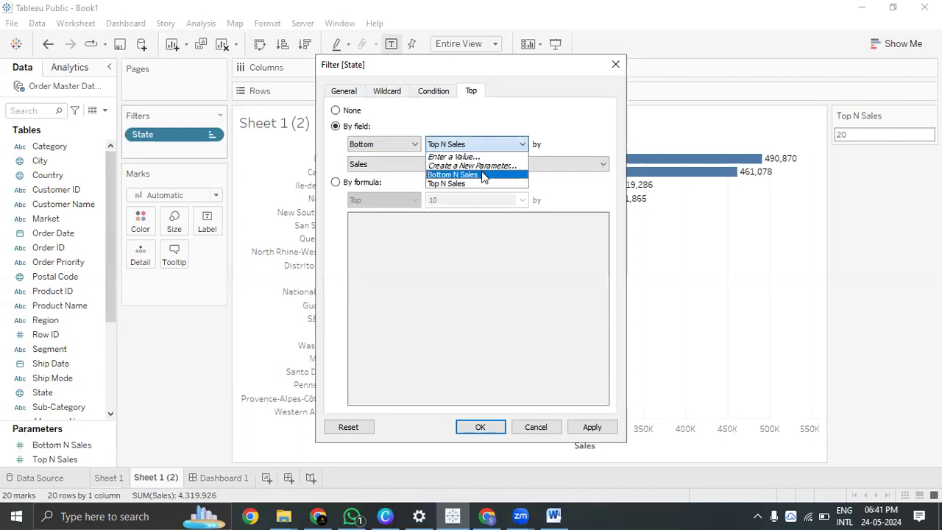
left_click(484, 175)
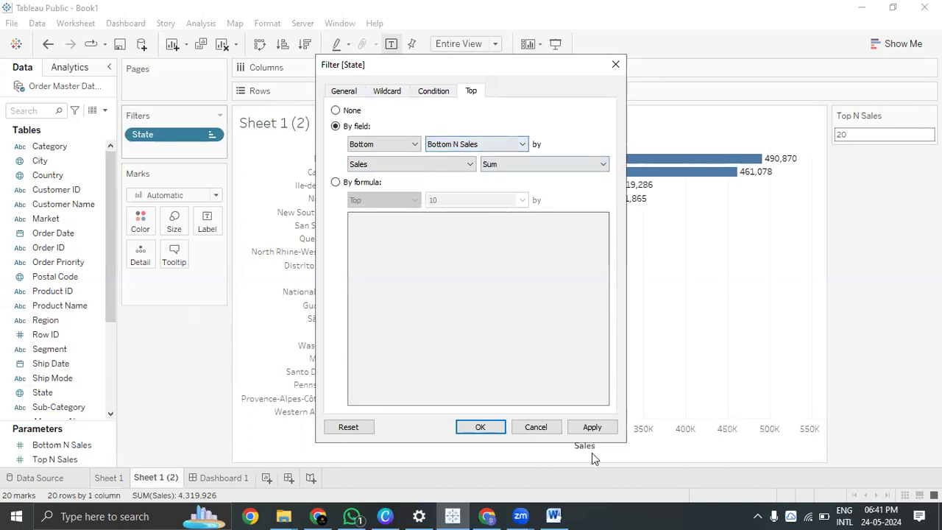
left_click(591, 427)
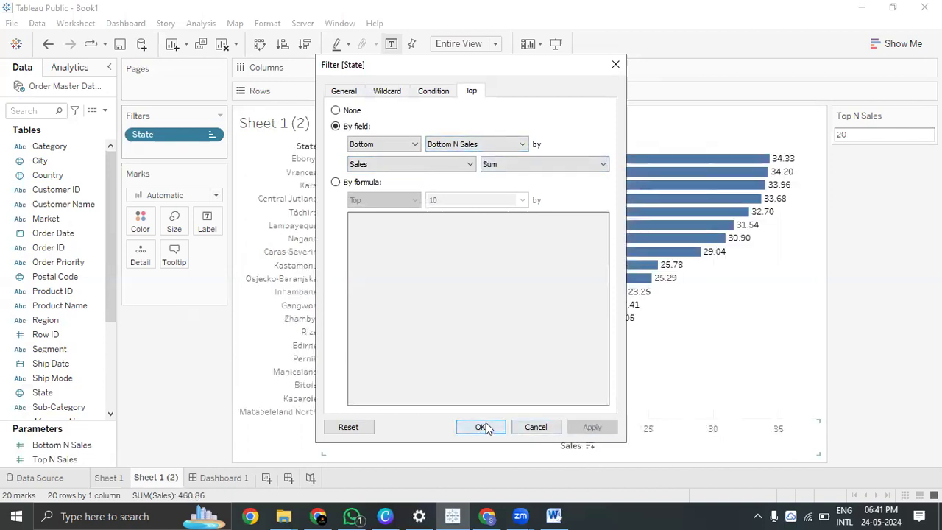
left_click(482, 427)
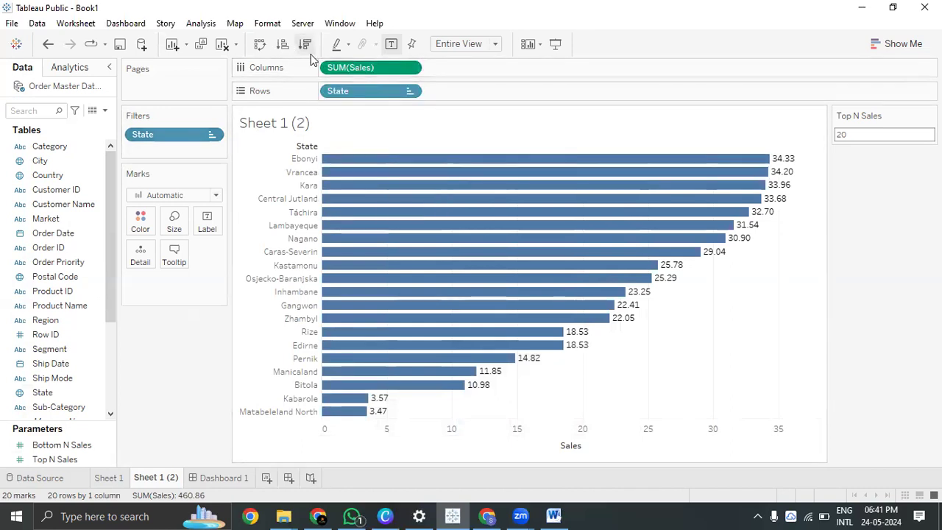
left_click(286, 48)
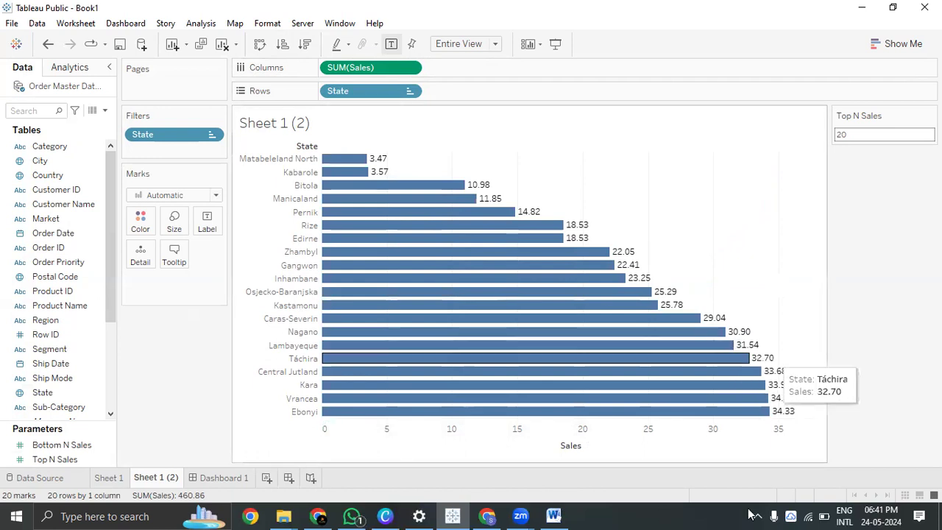
- Place Sheet 1 and Sheet 1 (2) side by side on Dashboard 1
left_click(217, 480)
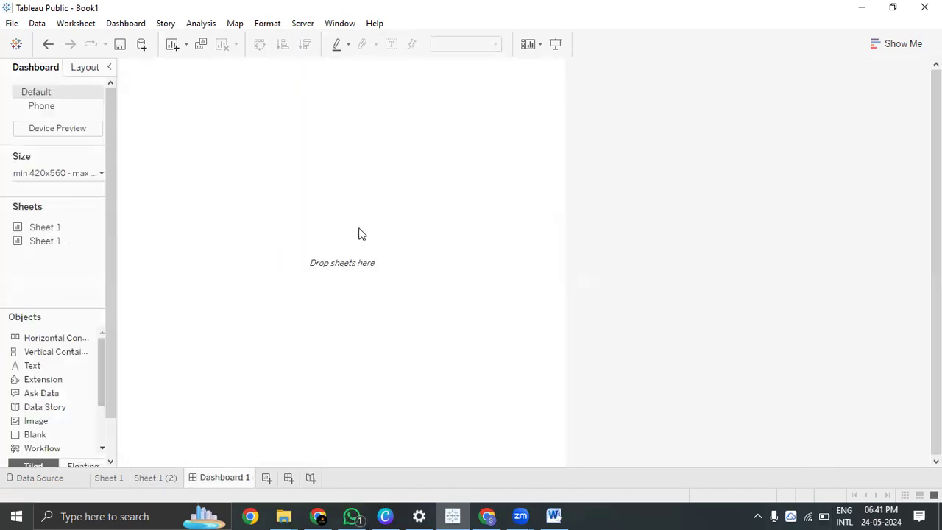
double_click(59, 228)
left_click_drag(59, 232, 266, 151)
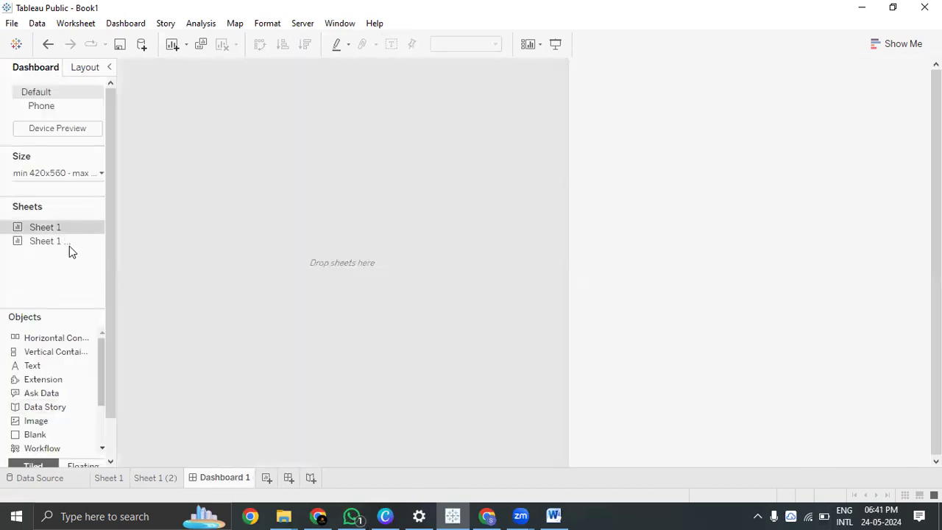
mouse_move(50, 244)
left_mouse_down()
mouse_move(344, 316)
mouse_move(508, 328)
mouse_move(504, 261)
left_mouse_up()
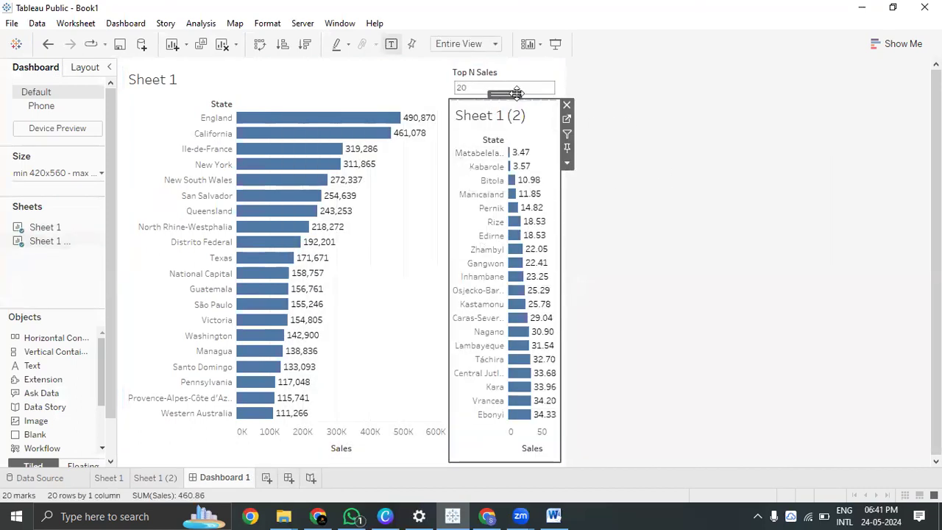
left_click(445, 81)
left_click(349, 76)
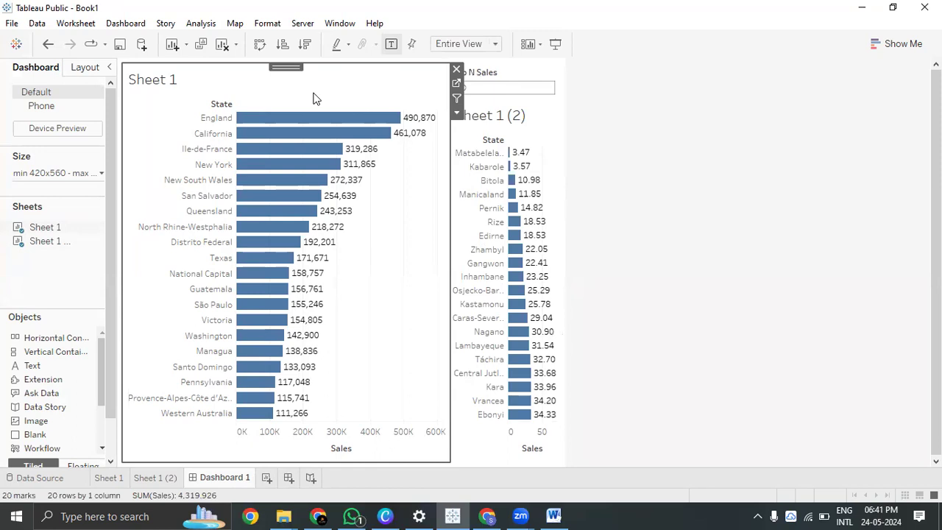
- Compare the charts on Sheet 1 and Sheet 1 (2) with their layout on Dashboard 1
left_click(109, 477)
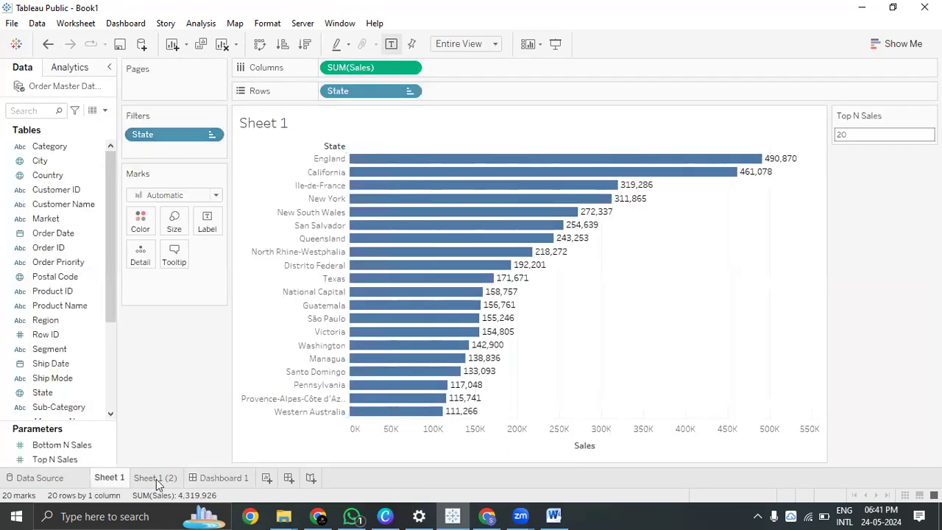
left_click(156, 478)
left_click(216, 479)
left_click(160, 481)
left_click(110, 480)
left_click(151, 483)
left_click(234, 480)
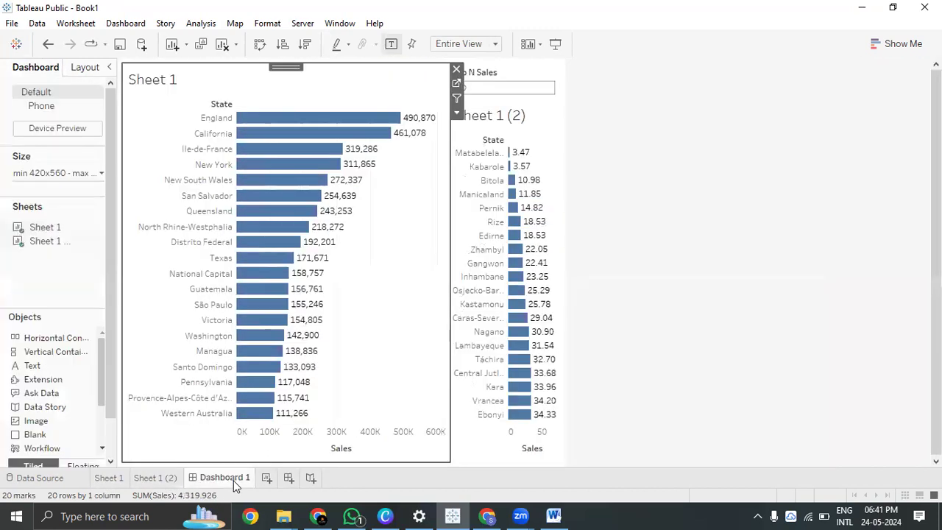
- Delete Dashboard 1 and add a new blank worksheet
right_click(233, 480)
left_click(280, 340)
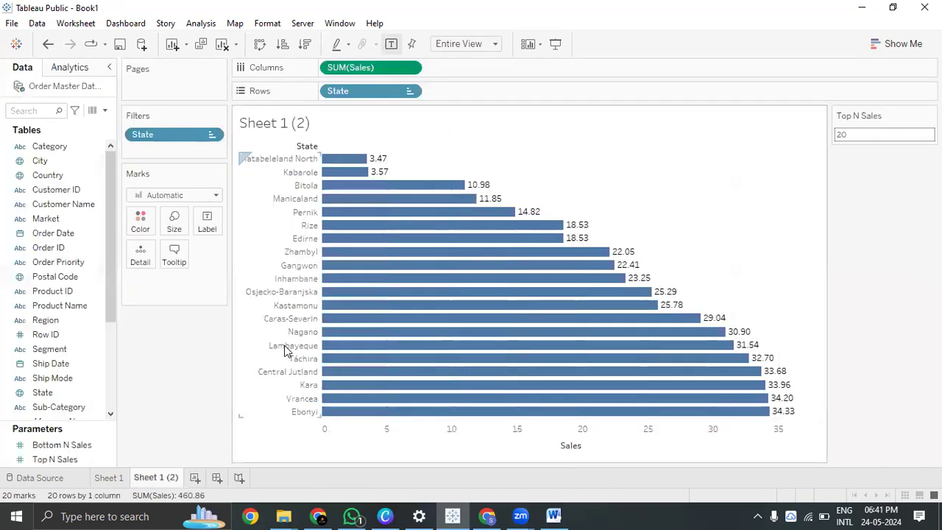
left_click(195, 479)
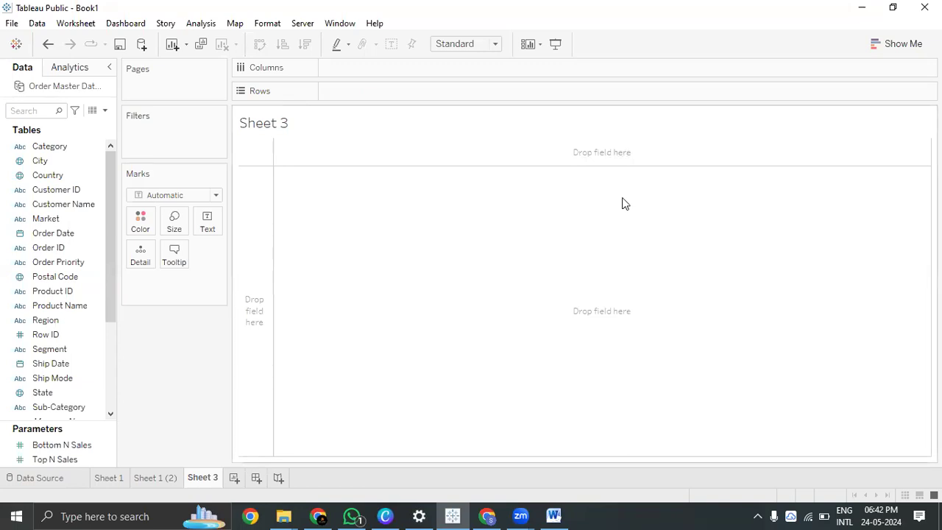
- Examine the filter value lists for Category and Country on Sheet 3, closing each without applying a filter
left_click_drag(70, 145, 184, 135)
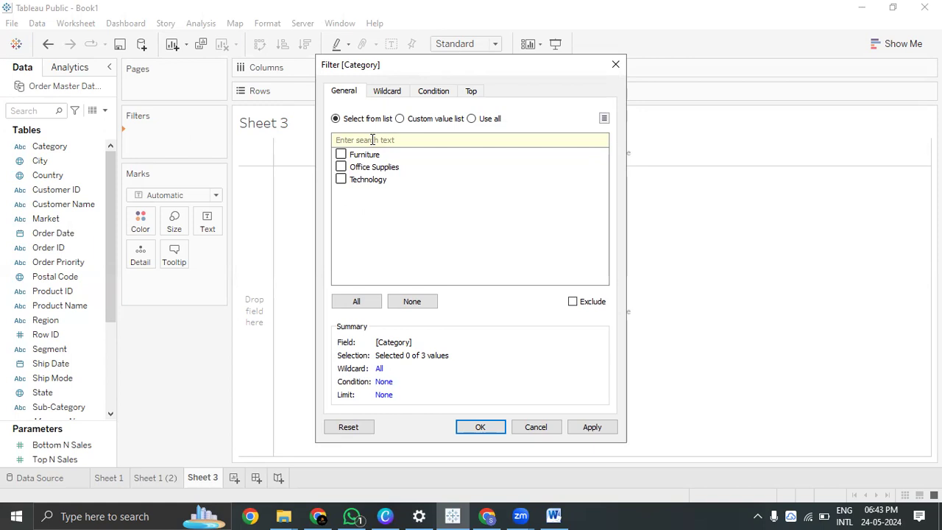
left_click(617, 63)
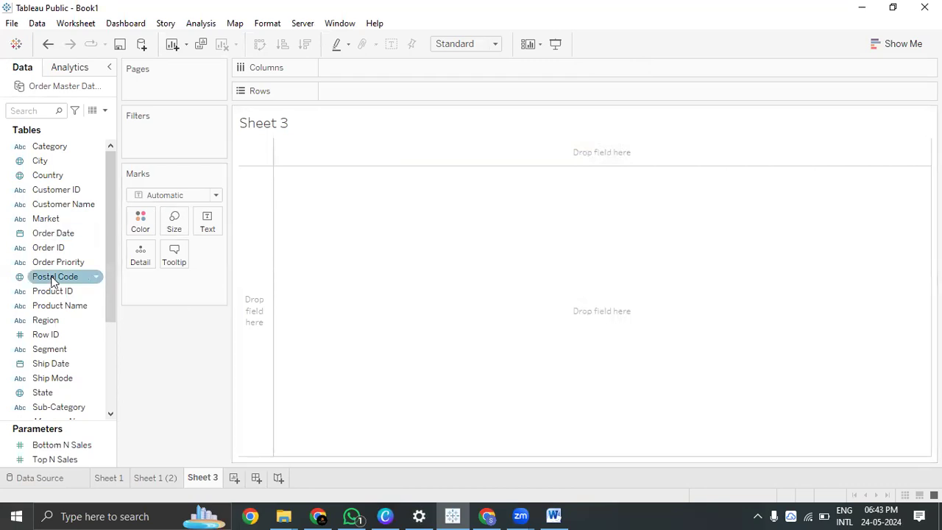
right_click(62, 178)
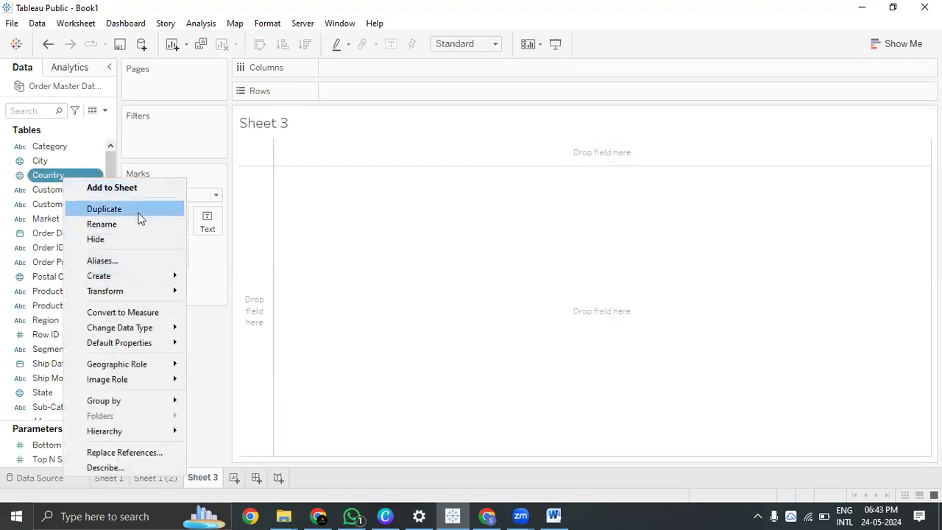
left_click(102, 223)
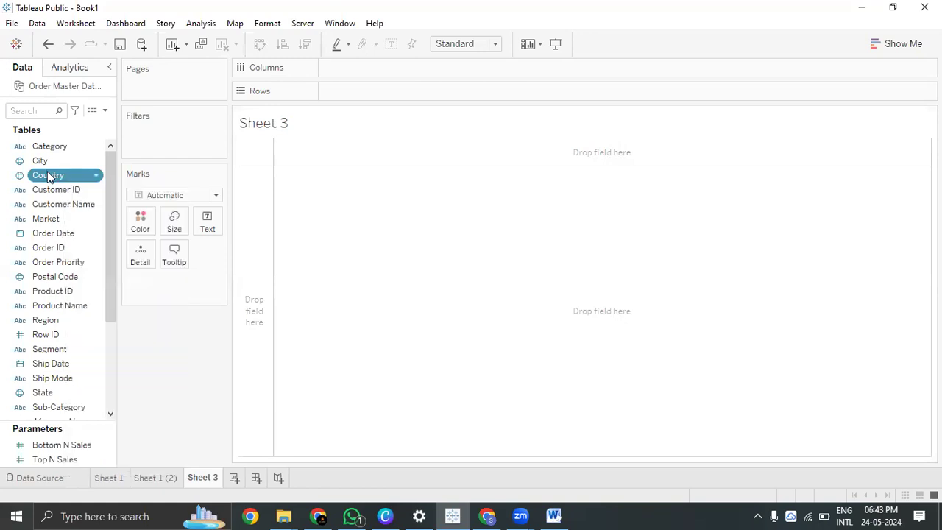
left_click(89, 177)
left_click_drag(88, 176, 189, 136)
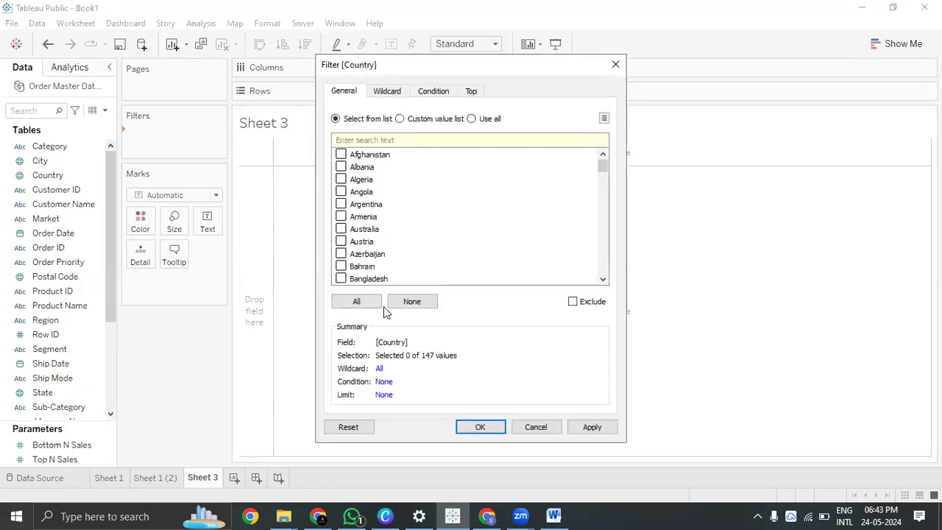
left_click(380, 304)
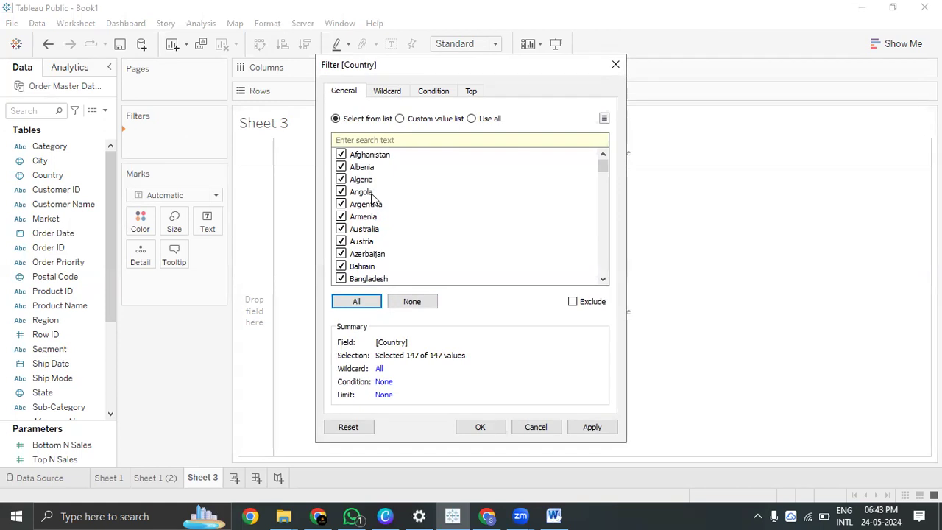
left_click(615, 65)
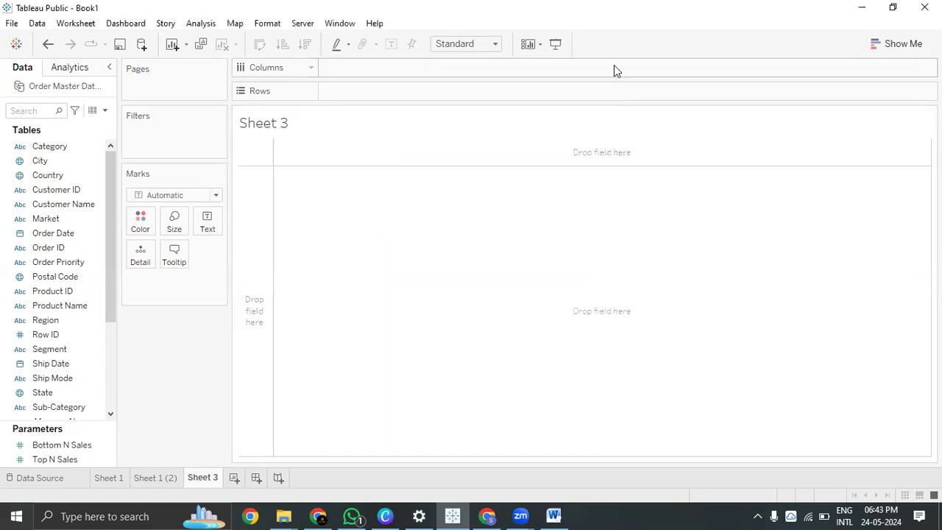
- Start a new parameter and name it Dynamic Dimensions
left_click(110, 396)
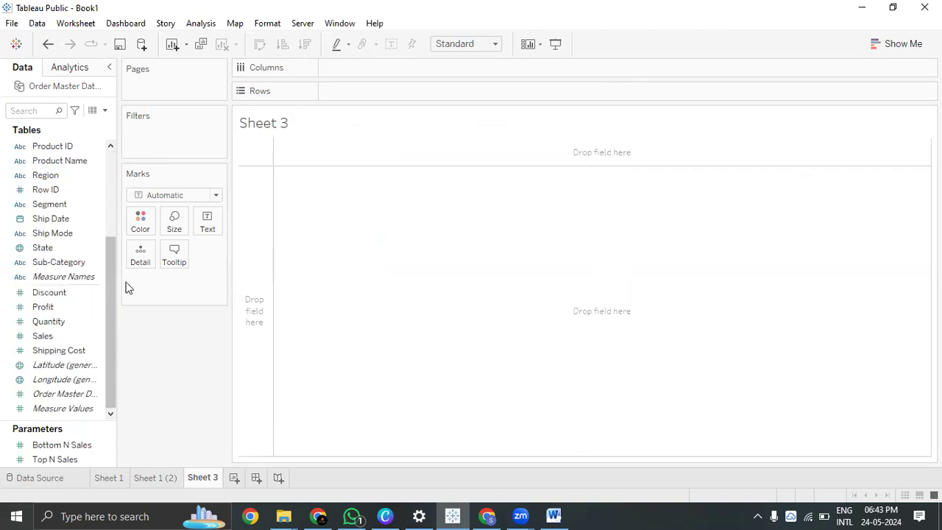
scroll(73, 412, "up", 10)
left_click(103, 110)
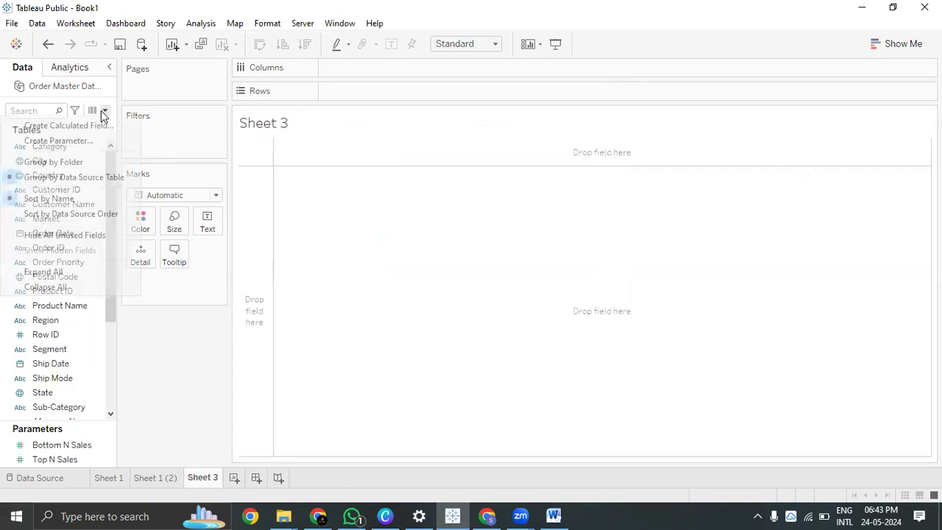
left_click(639, 225)
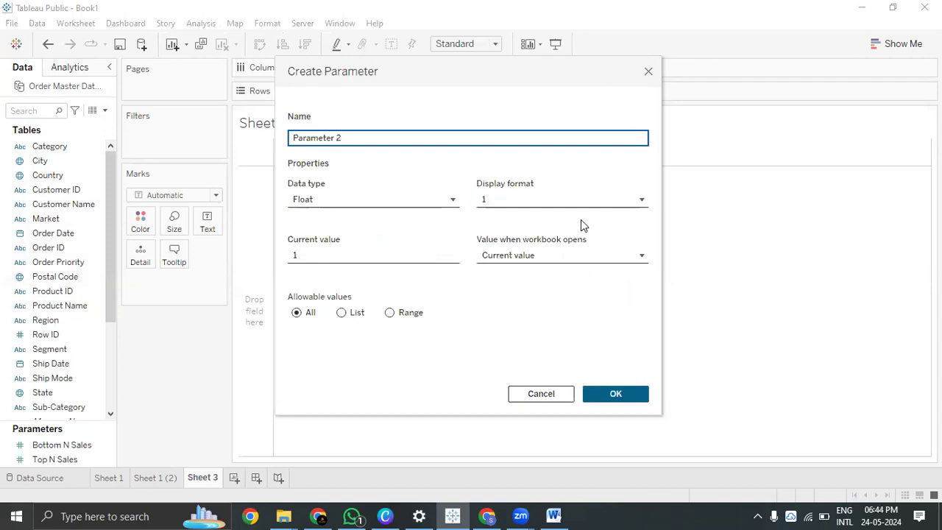
left_click_drag(349, 138, 114, 112)
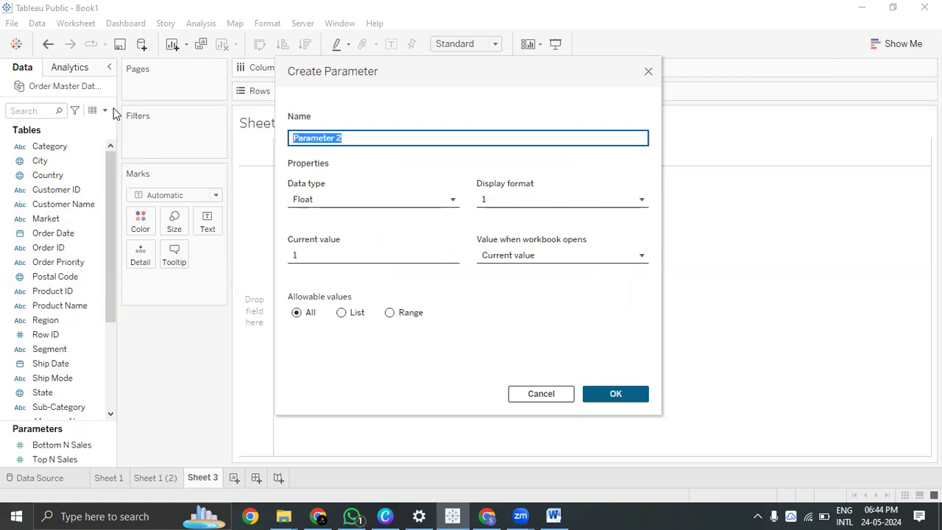
type("Dynamic")
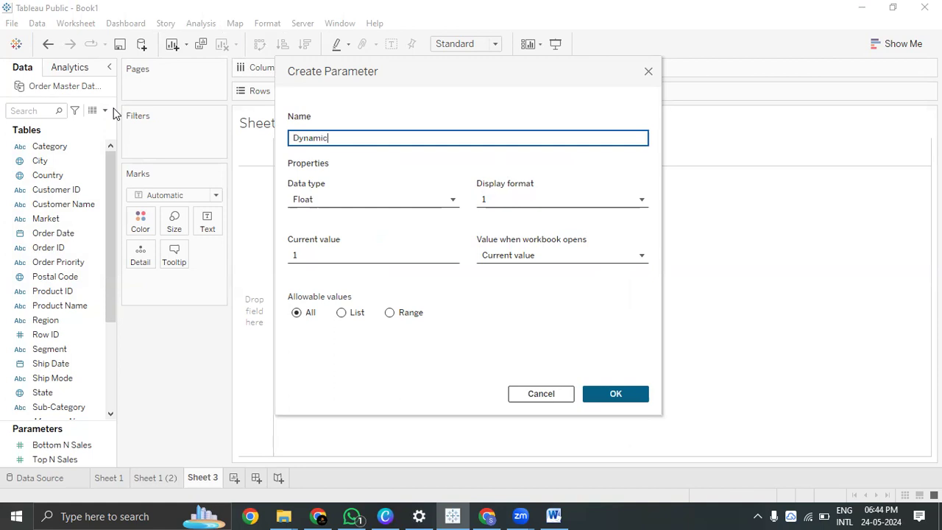
type(" Dimensions")
- Examine the data type, display format, current value and workbook-opening options offered for the Dynamic Dimensions parameter
left_click(375, 201)
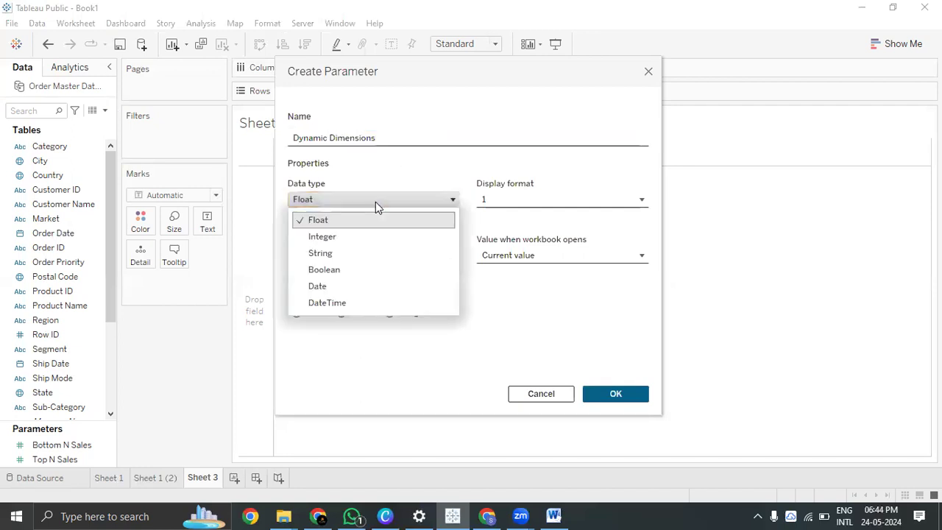
left_click(376, 202)
left_click_drag(387, 137, 200, 120)
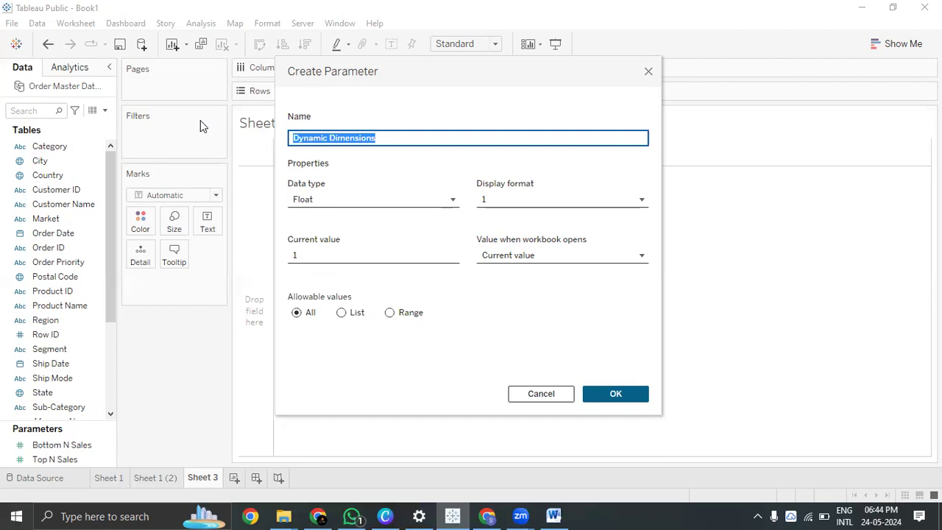
left_click(353, 200)
left_click(353, 200)
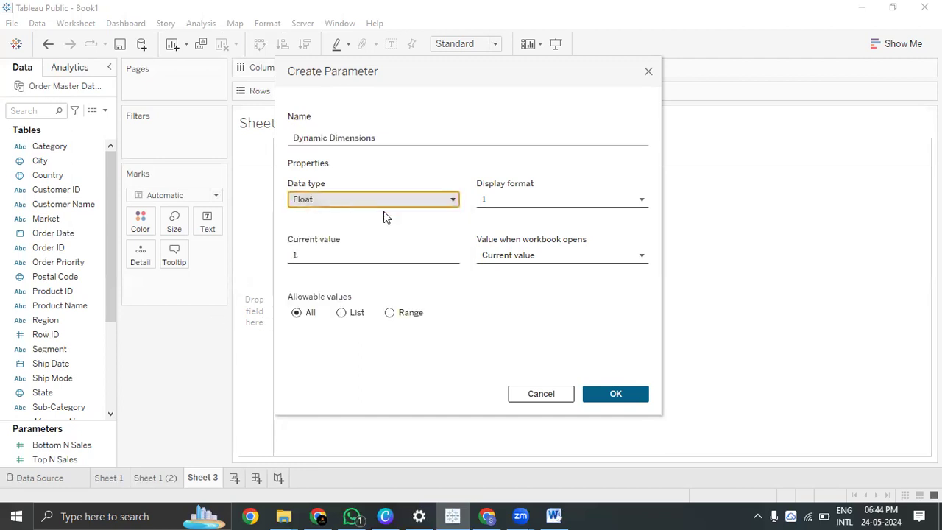
left_click(533, 205)
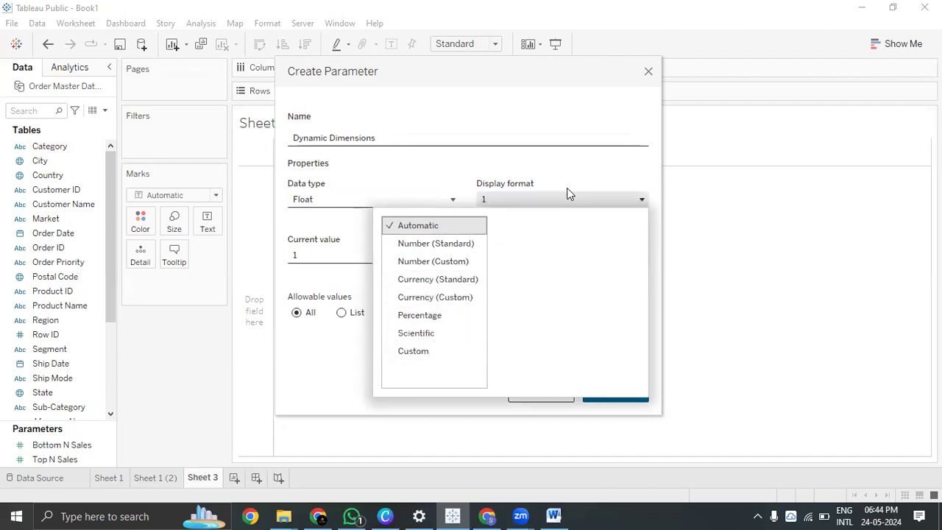
left_click(566, 159)
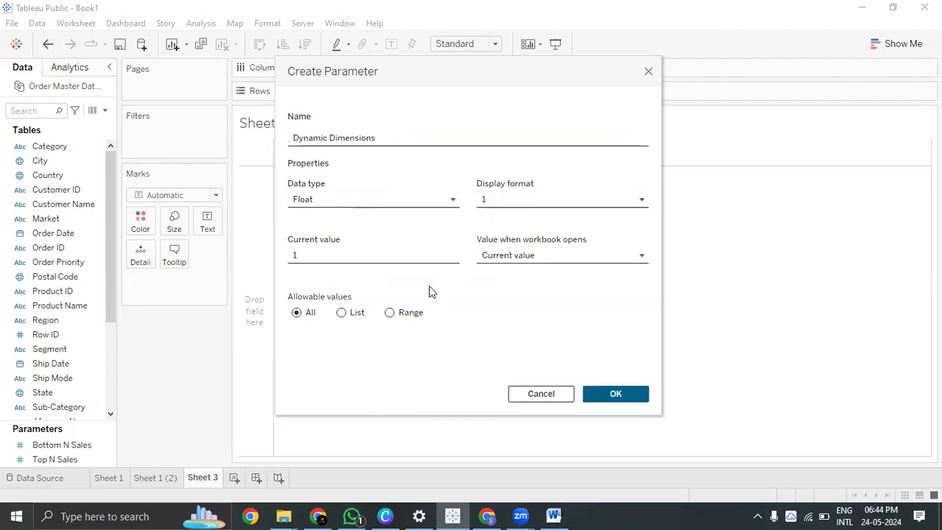
left_click(426, 255)
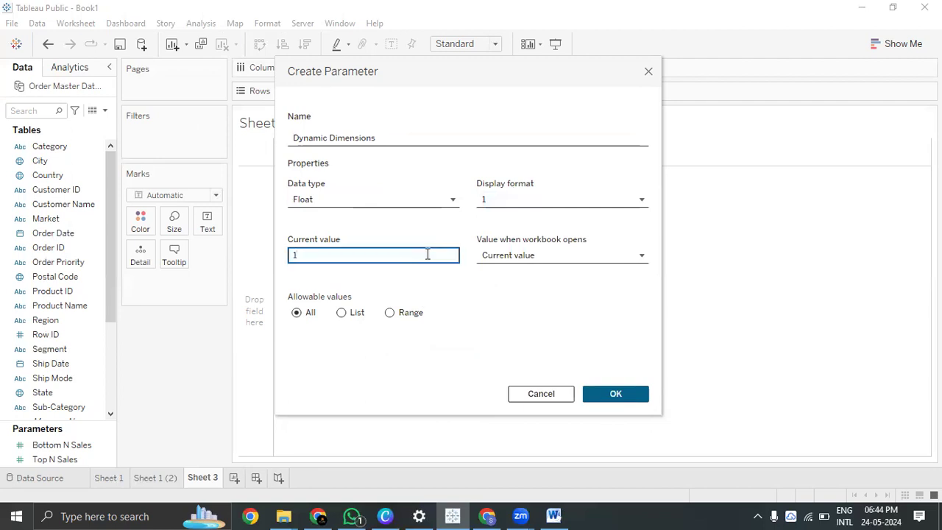
left_click(532, 260)
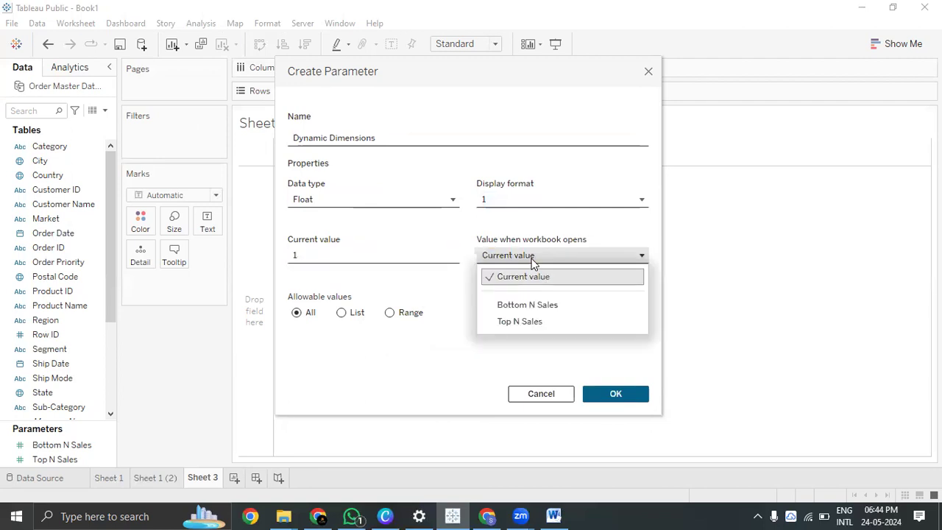
left_click(532, 262)
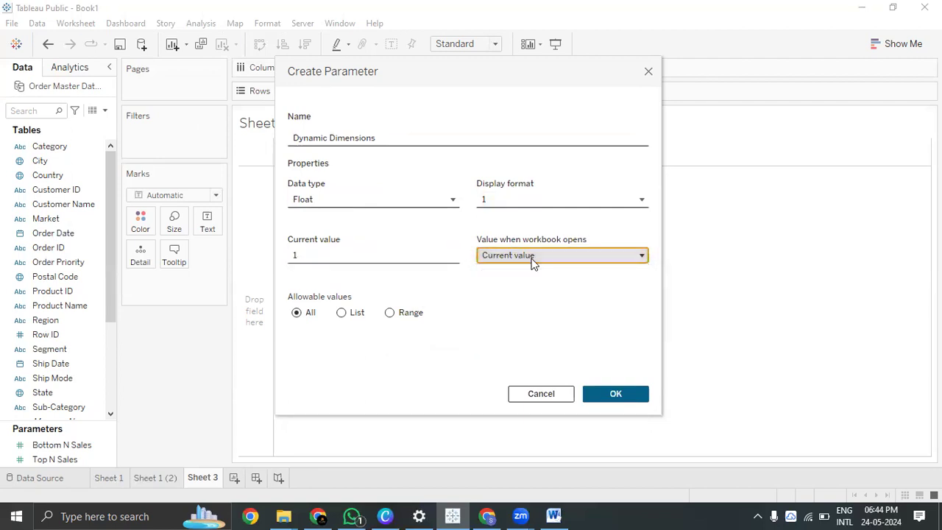
- Set the Dynamic Dimensions parameter's data type to String and restrict its allowable values to a list
left_click(317, 202)
left_click(320, 254)
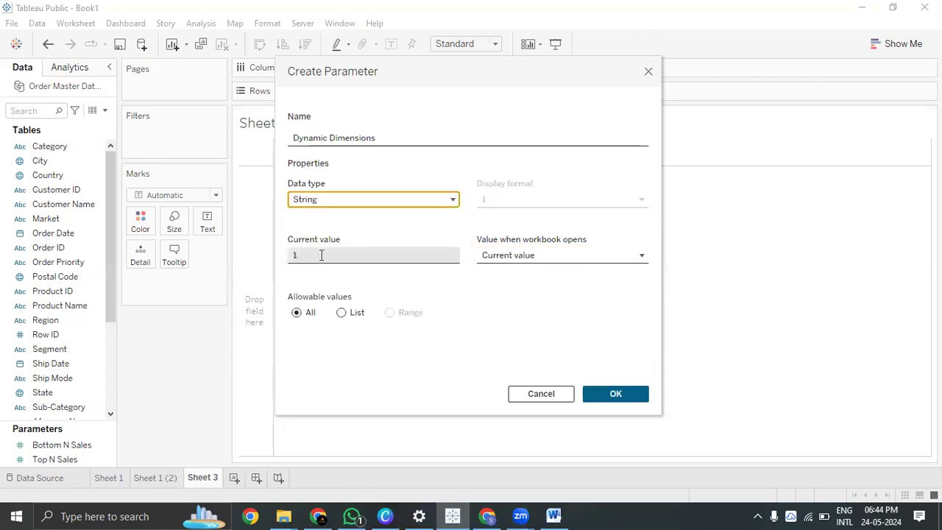
left_click(514, 203)
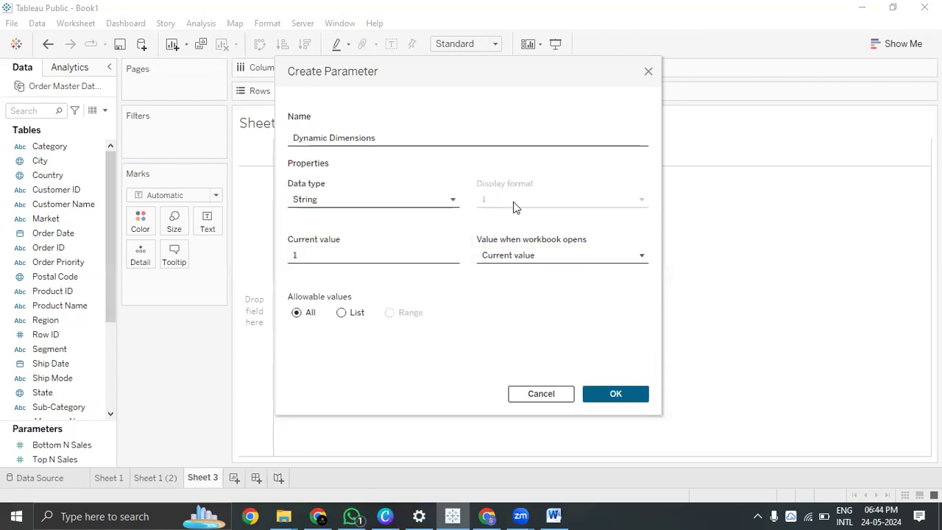
left_click(353, 257)
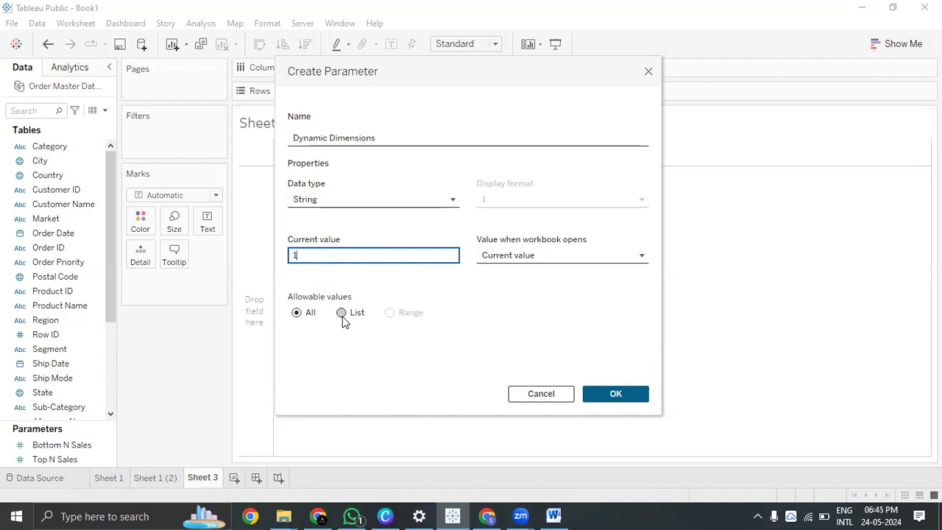
left_click(524, 197)
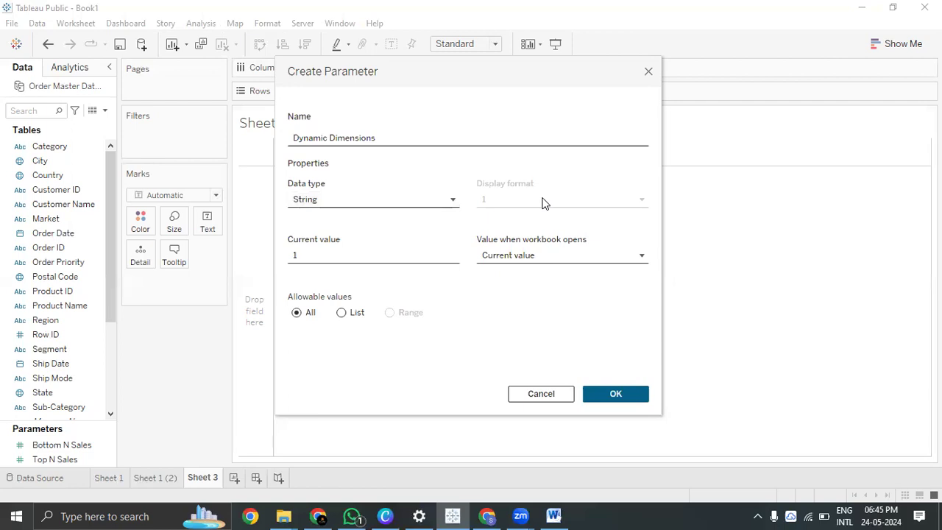
left_click(357, 254)
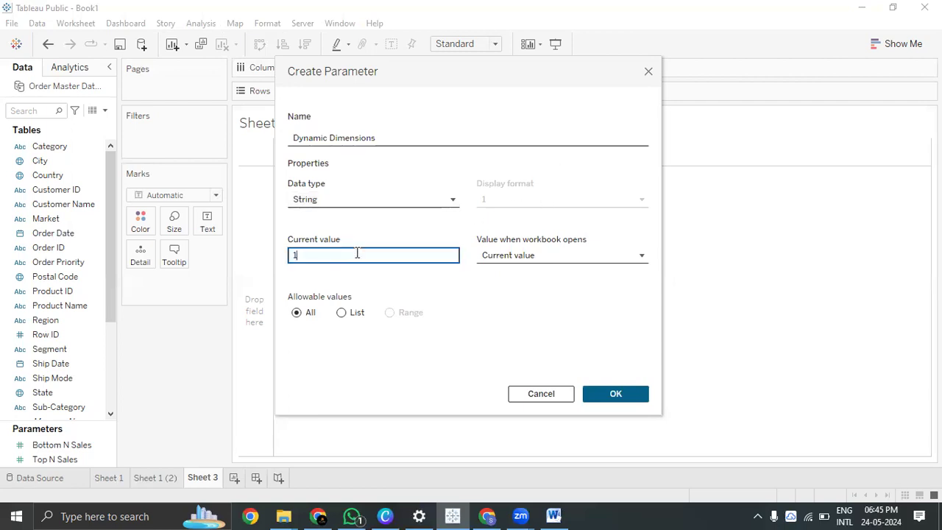
left_click(342, 312)
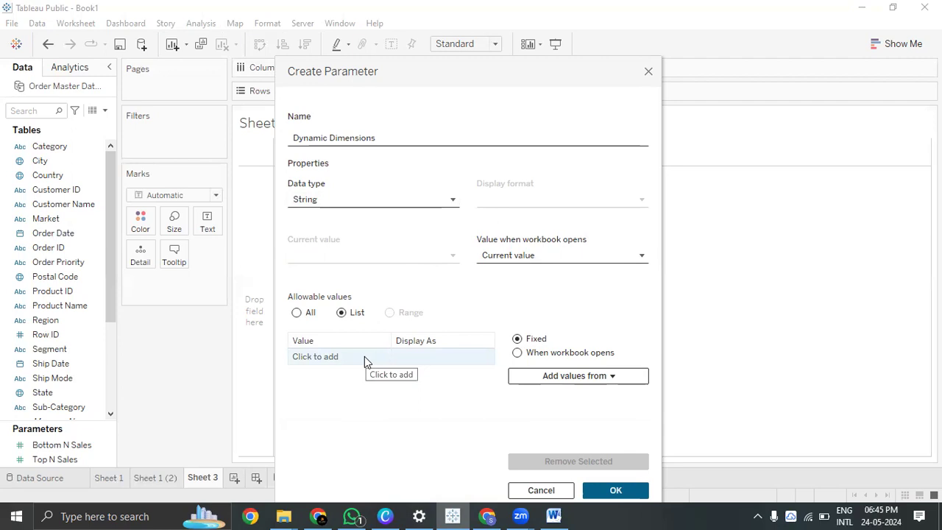
- Add Country, Category, Region and Market as the parameter's list values and create the parameter
left_click(314, 360)
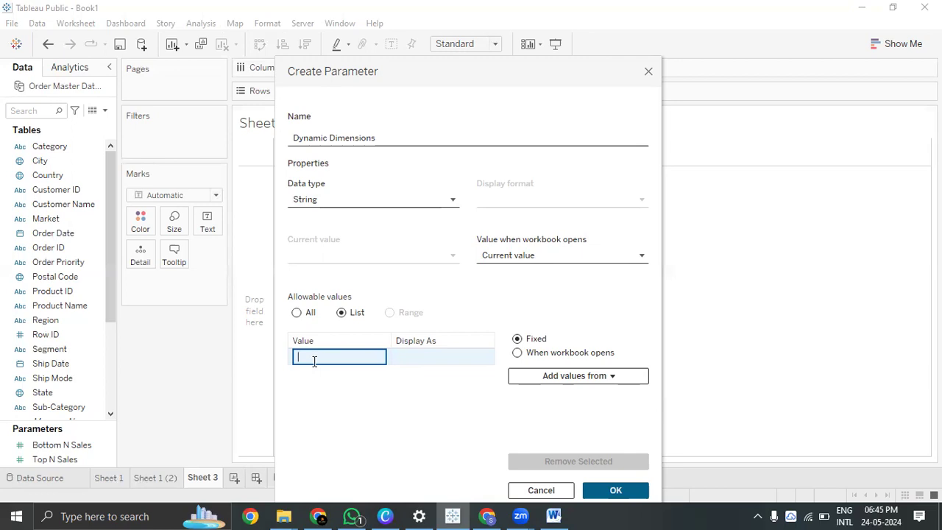
type("Country")
key("Return")
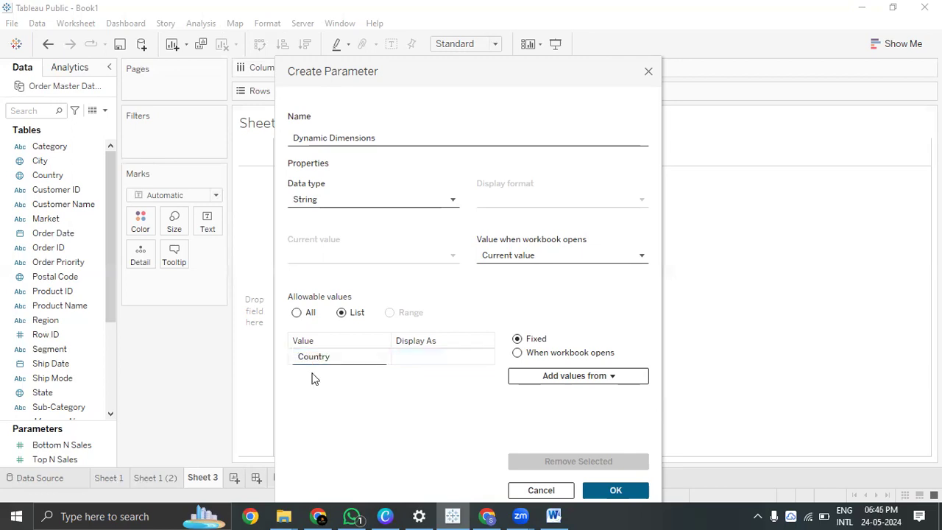
left_click(313, 373)
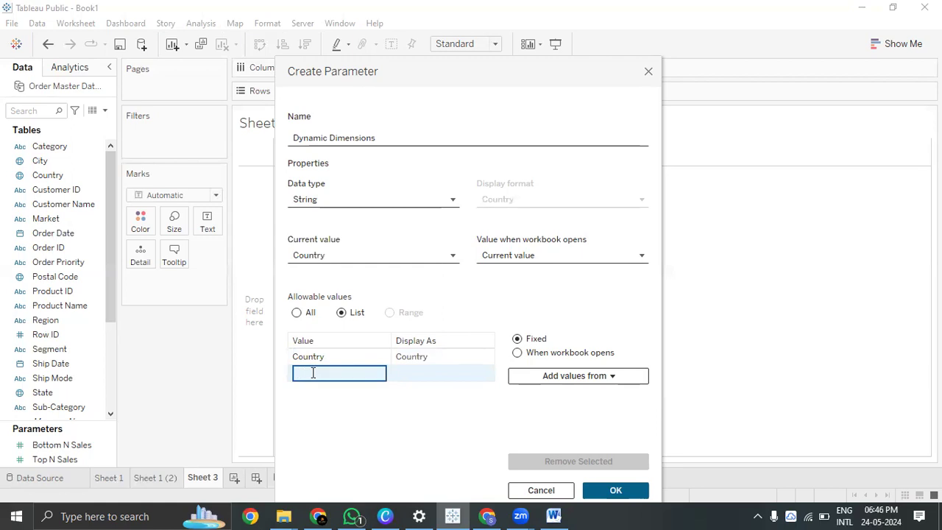
type("Category")
key("Return")
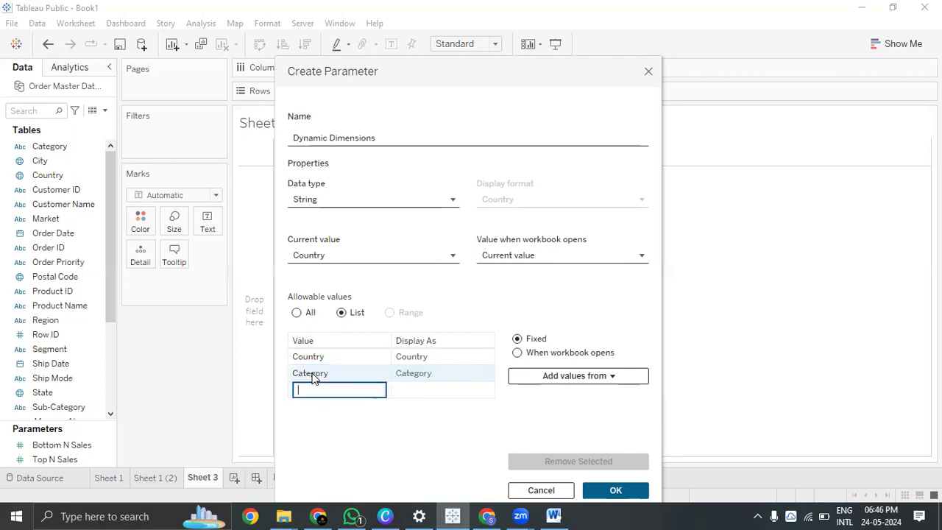
type("Region")
key("Return")
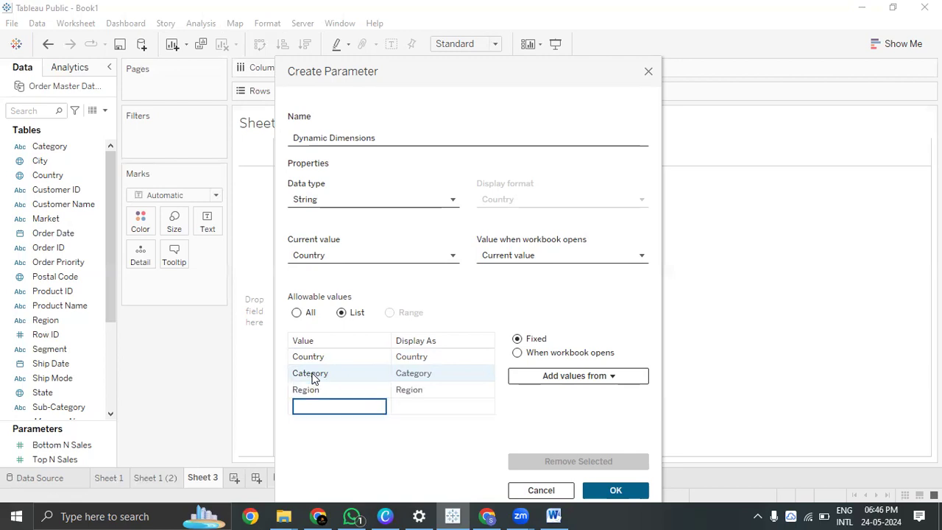
type("Market")
key("Return")
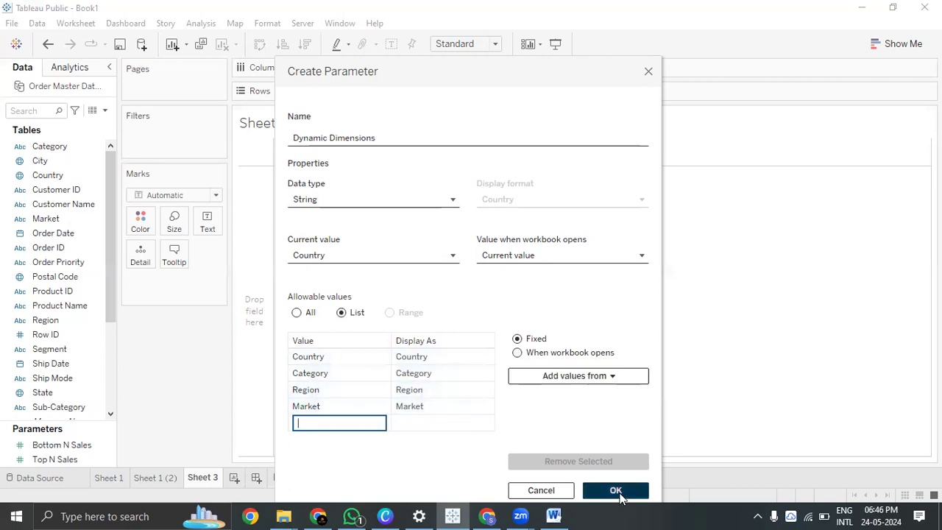
left_click(616, 490)
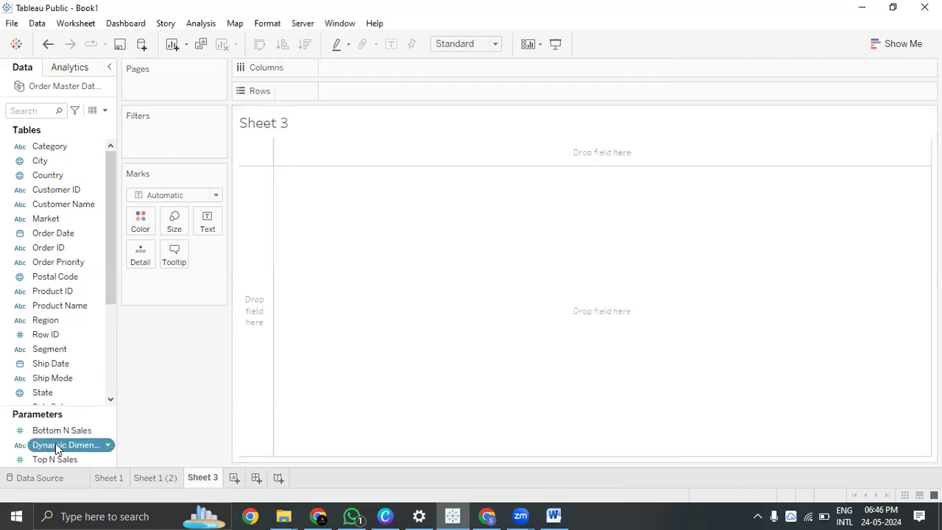
- Try to place the Dynamic Dimensions parameter directly on the Rows shelf of Sheet 3
left_click_drag(56, 448, 377, 89)
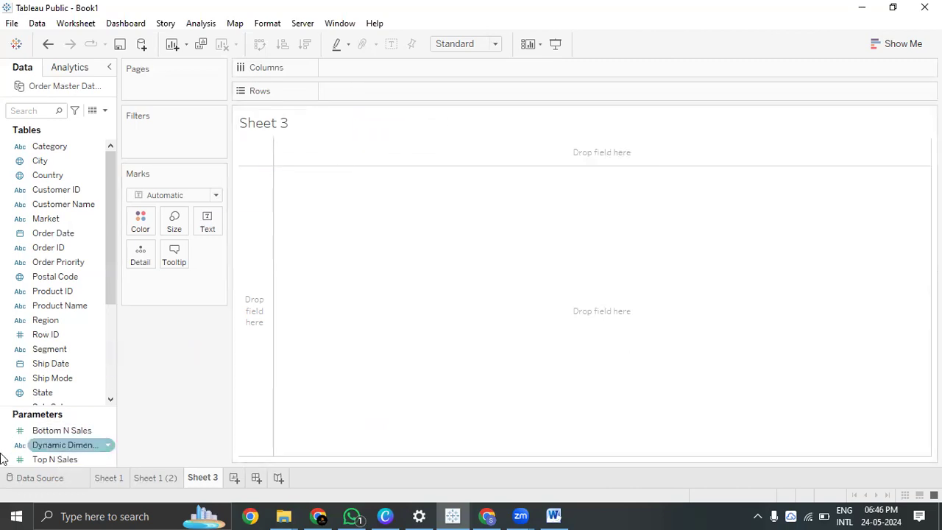
left_click_drag(46, 449, 375, 101)
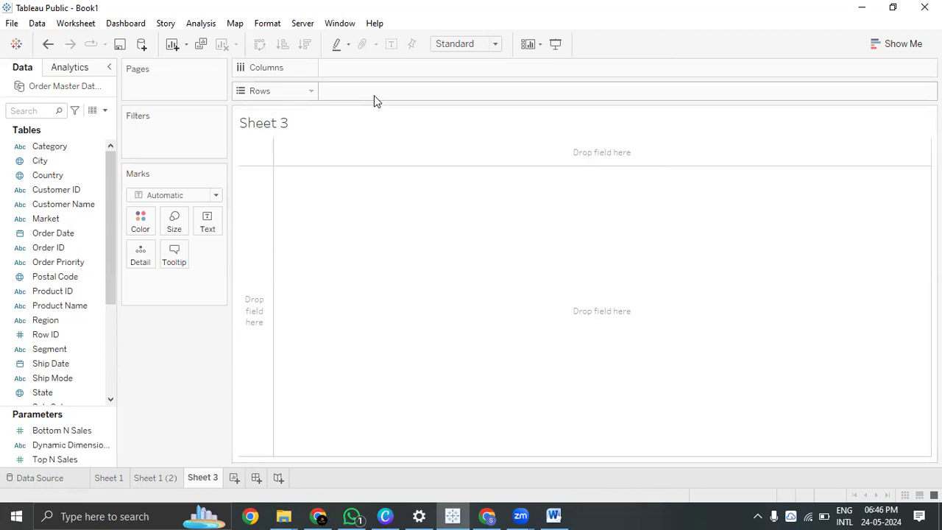
left_click_drag(62, 444, 370, 101)
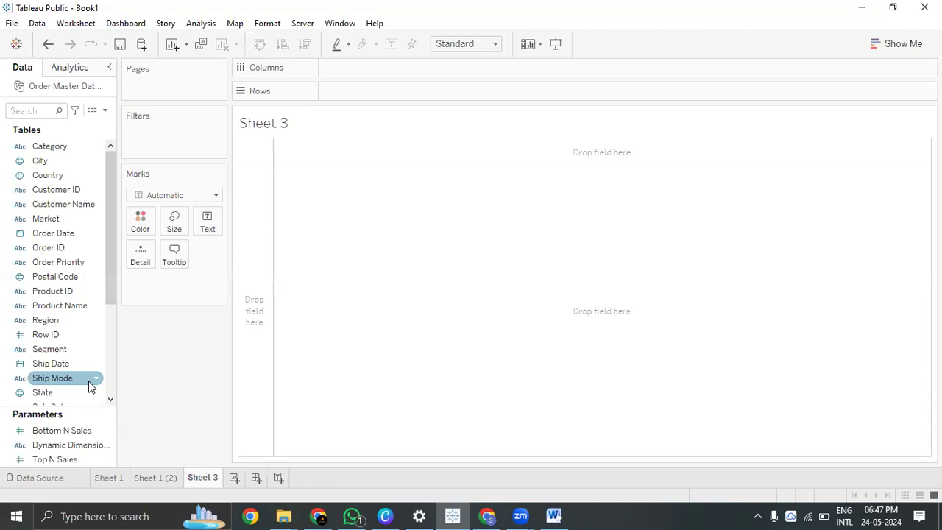
left_click(93, 364)
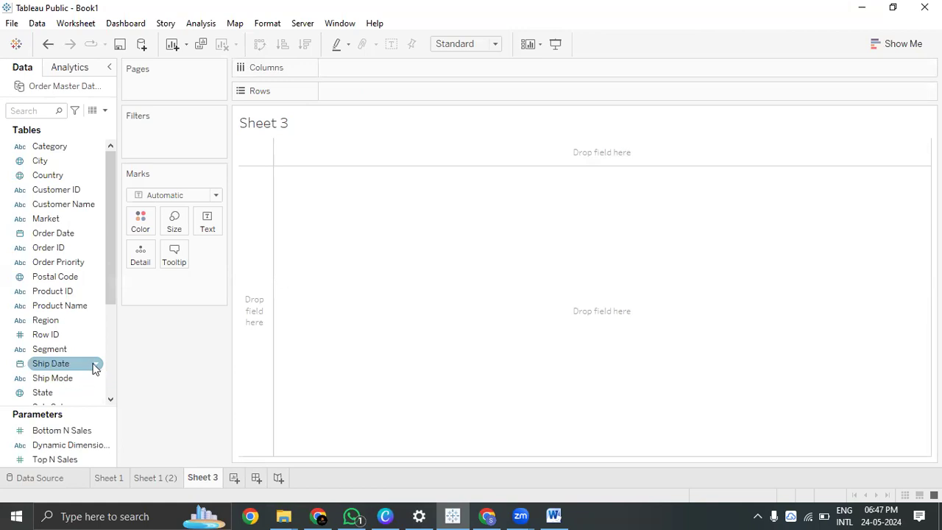
left_click(94, 352)
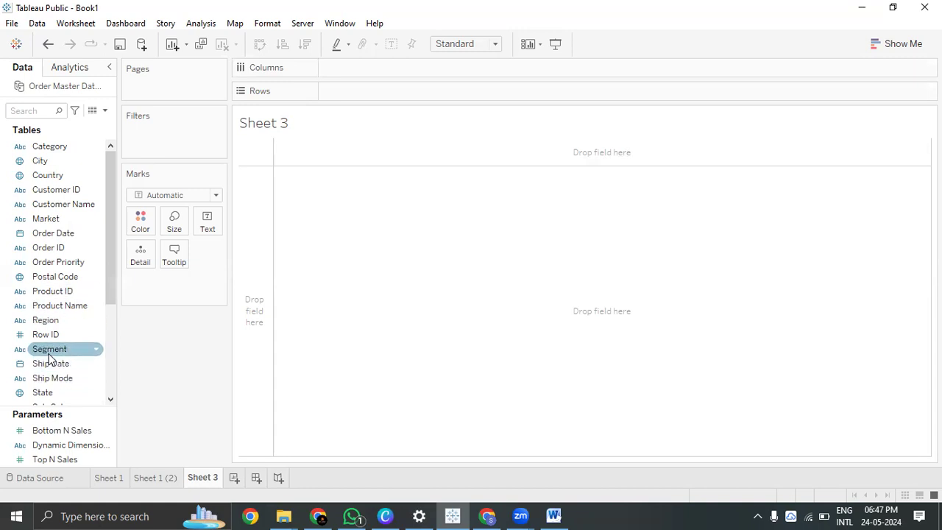
- Start a new calculated field and name it List of Dimensions
left_click(105, 112)
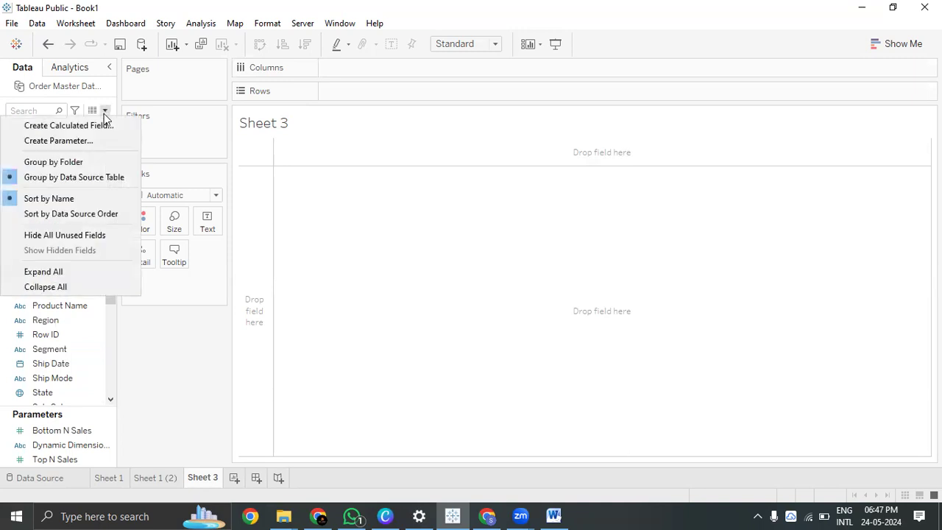
left_click(98, 129)
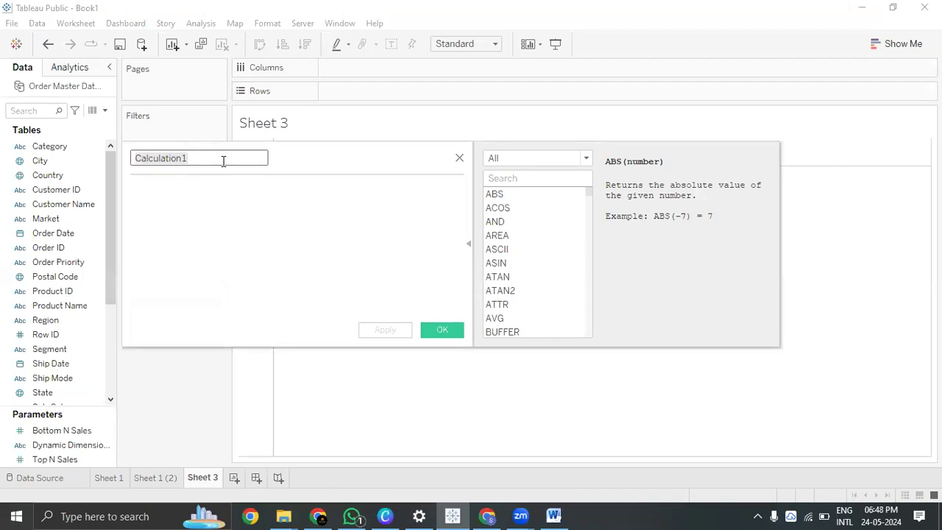
type("List of Dimensi")
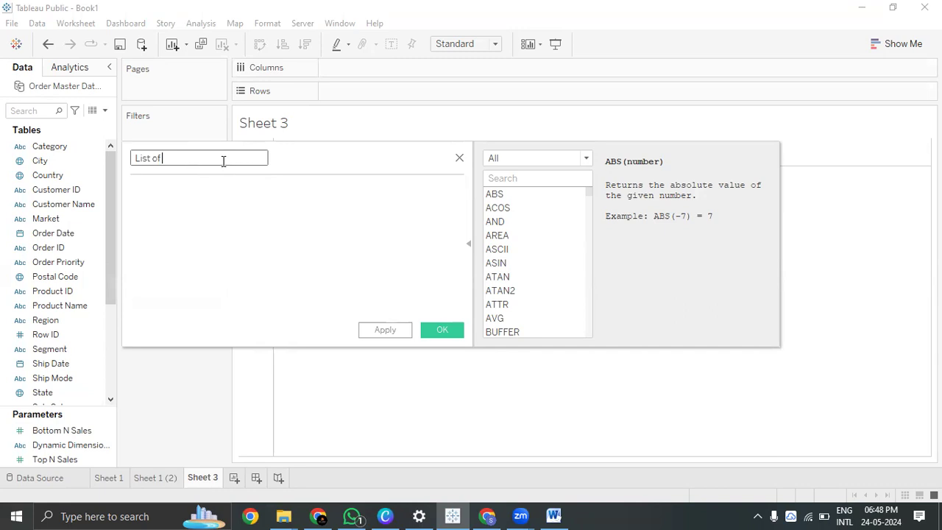
type("ons")
- Begin the List of Dimensions formula with the logical function CASE applied to [Dynamic Dimensions], followed by a new line
left_click(196, 187)
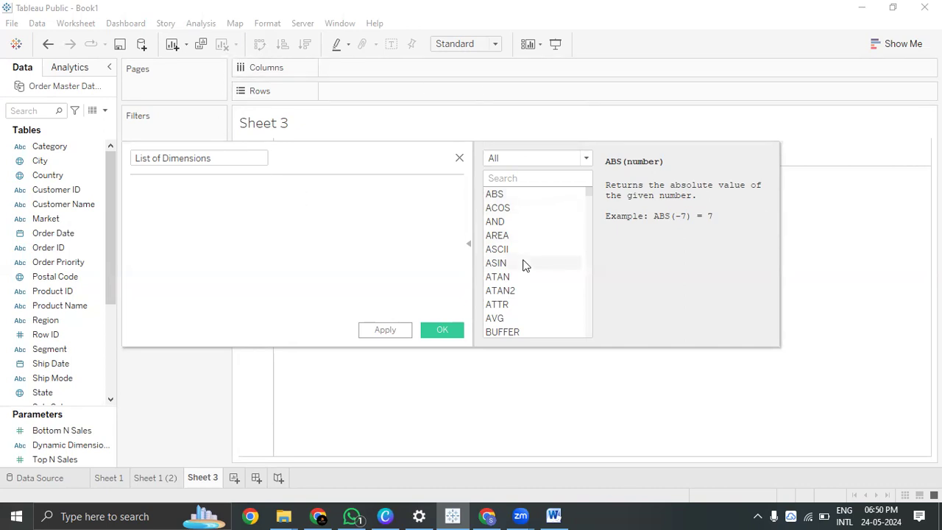
scroll(564, 210, "down", 3)
left_click(582, 157)
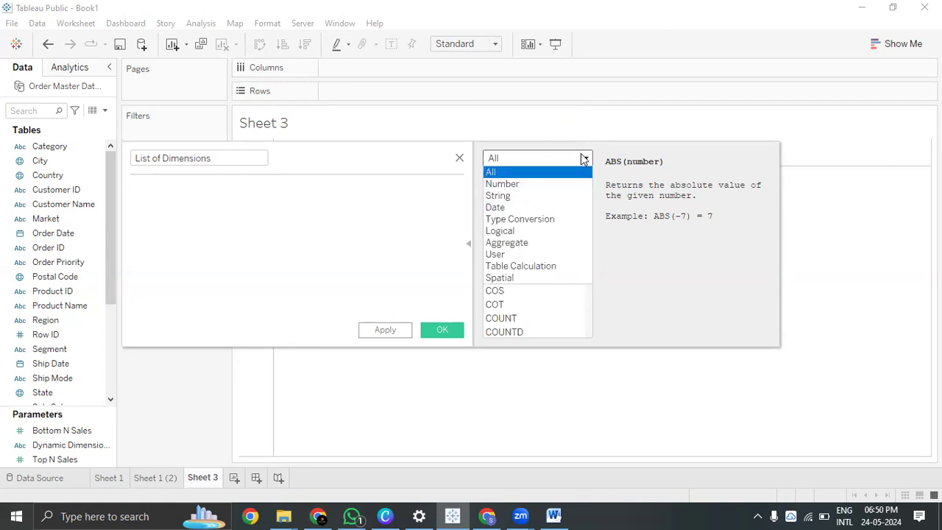
left_click(541, 231)
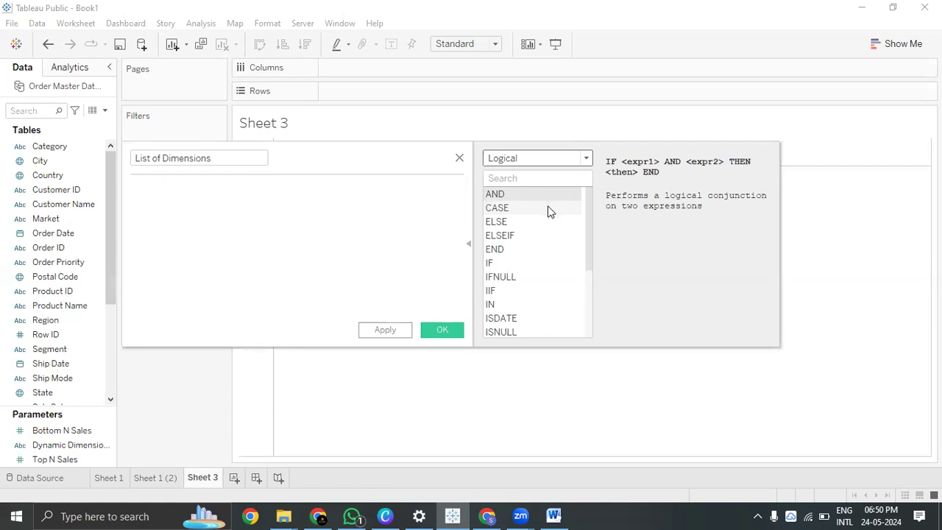
double_click(546, 207)
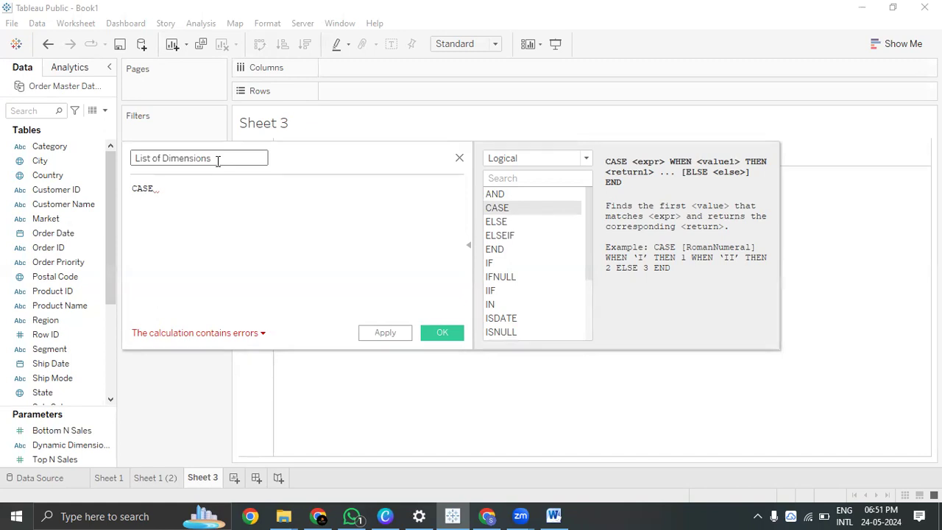
left_click_drag(74, 445, 290, 214)
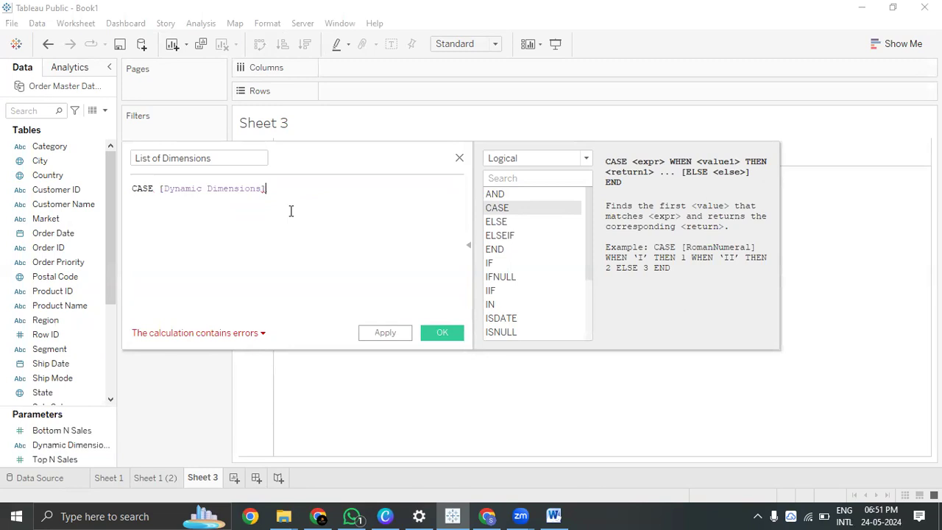
key("Return")
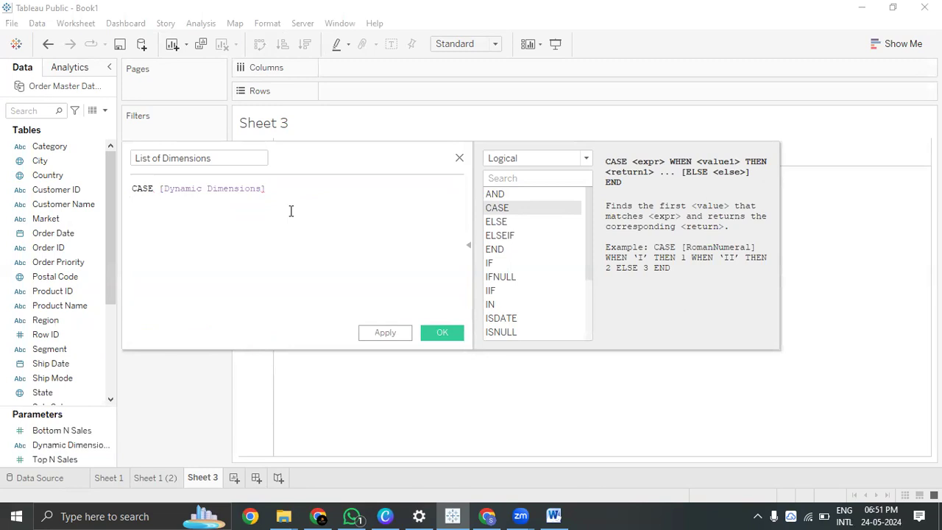
- Add a WHEN line to the List of Dimensions formula that compares [Dynamic Dimensions] with an empty pair of double quotes
type("Whe")
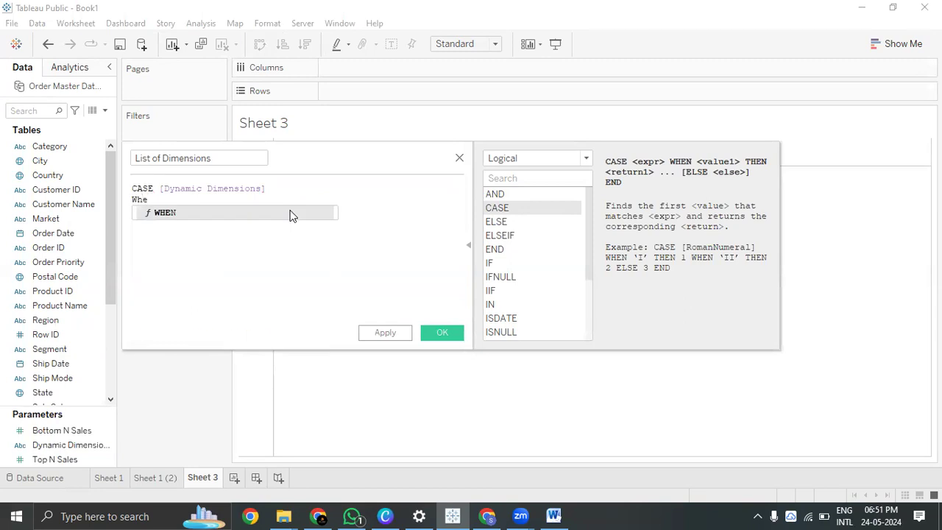
left_click(290, 212)
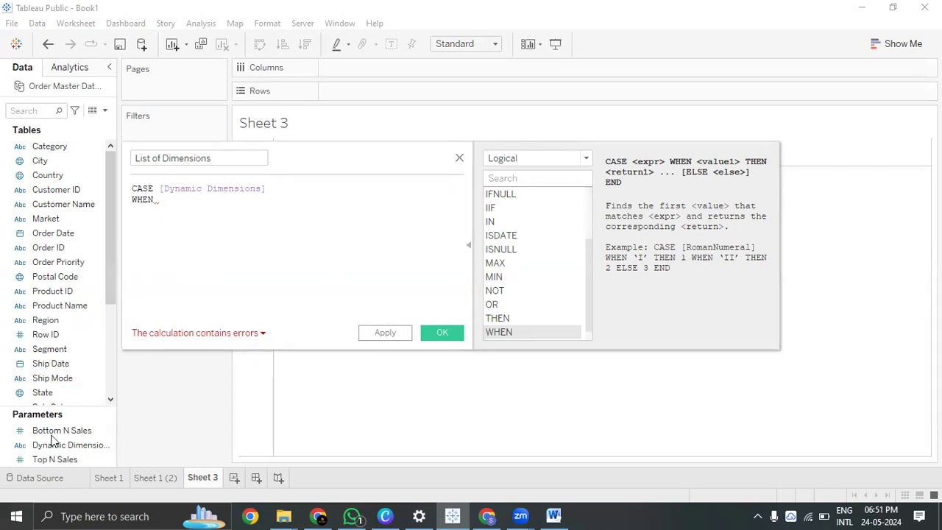
left_click(73, 445)
left_click_drag(163, 331, 216, 254)
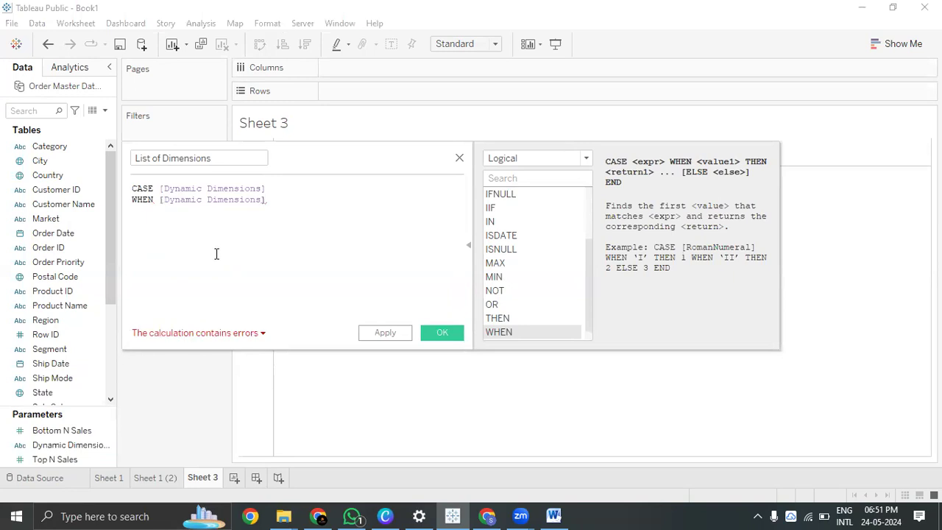
type("= ")
type(";;")
key("BackSpace")
key("BackSpace")
type("\"\"")
- Remove the [Dynamic Dimensions] reference from the WHEN line, keeping the equals sign and the empty quotes
key("BackSpace")
key("BackSpace")
key("BackSpace")
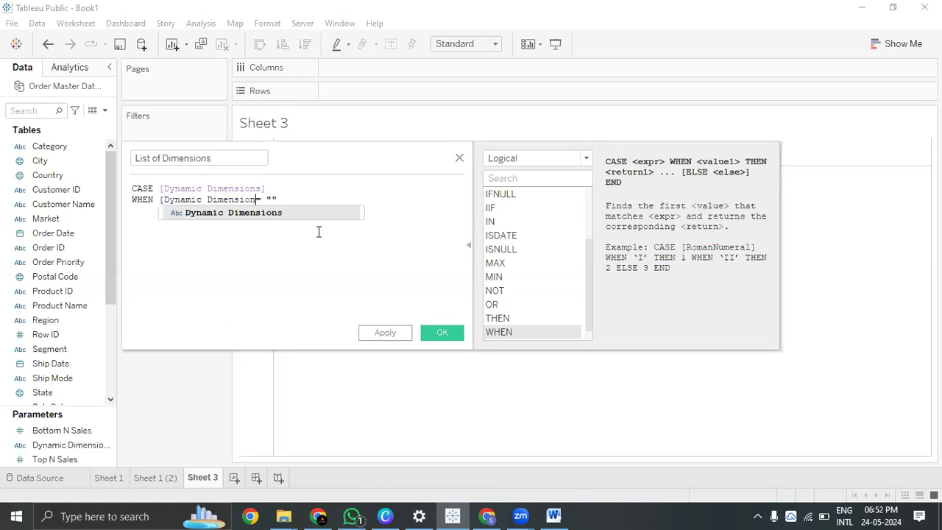
key("BackSpace")
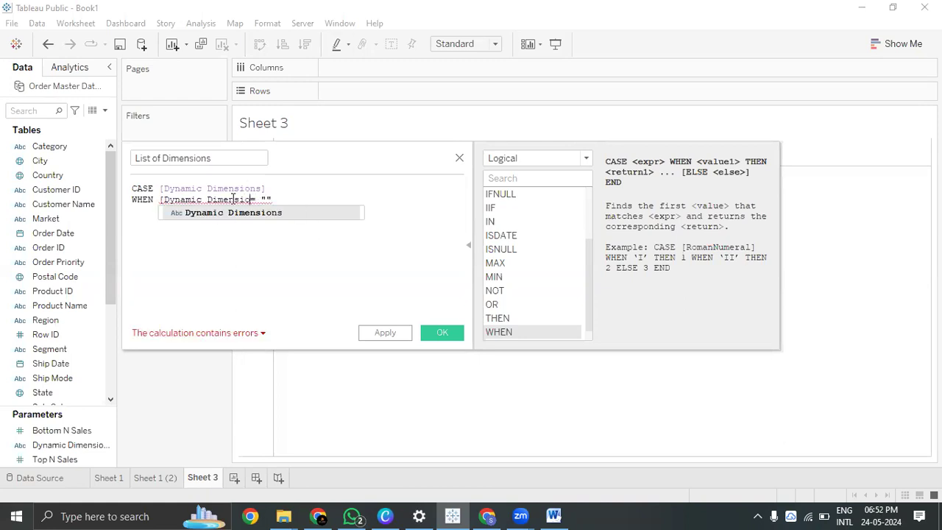
left_click_drag(254, 200, 161, 204)
key("BackSpace")
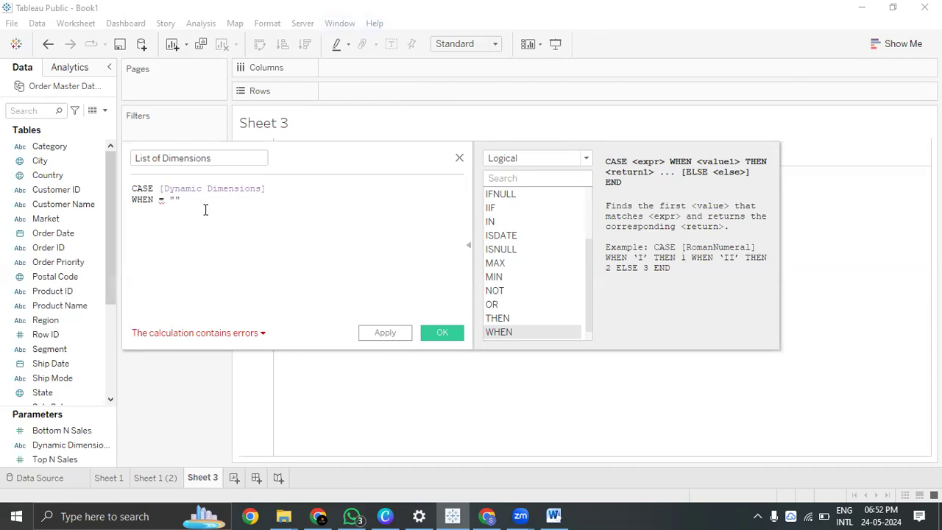
- Fill in Country between the double quotes on the WHEN line
double_click(174, 200)
type("Countr")
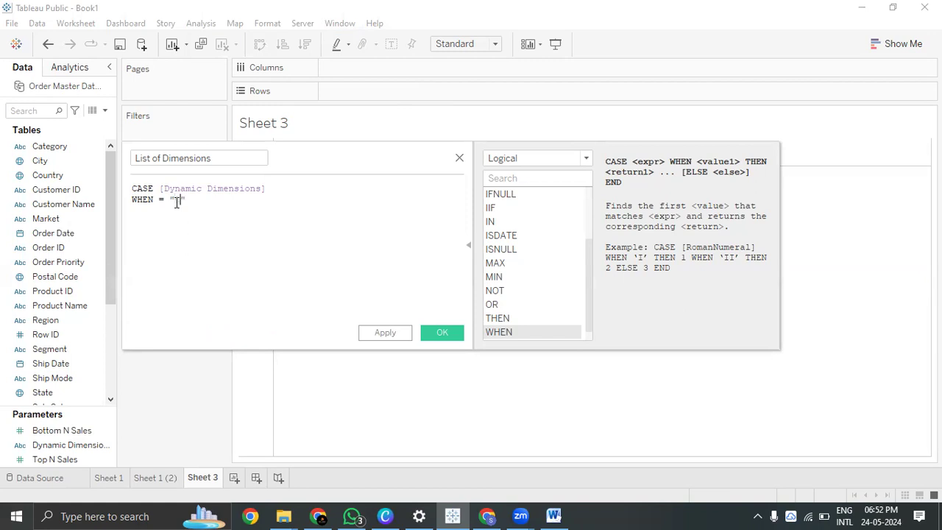
type("y")
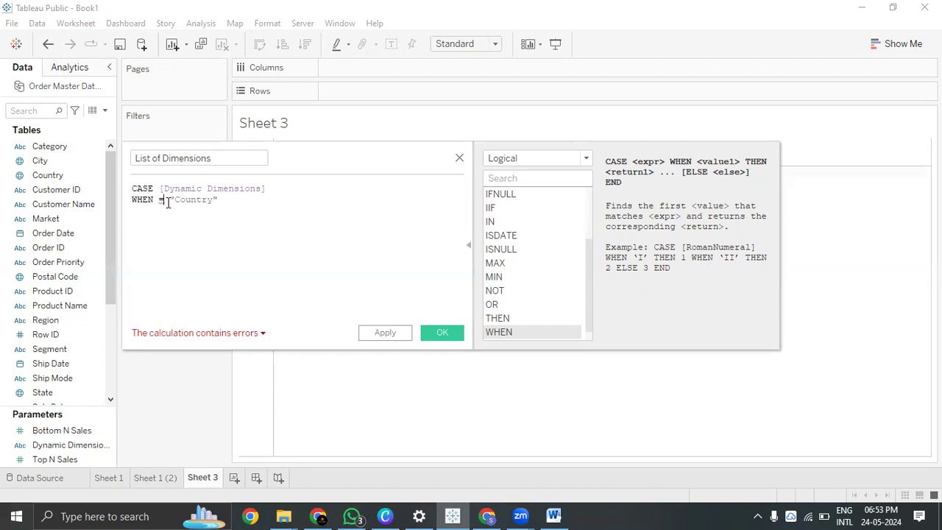
- Remove the equals sign between WHEN and "Country" in the formula
left_click(259, 207)
key("Left")
key("Left")
key("Left")
key("Left")
key("Left")
key("Left")
key("Left")
key("Left")
key("Left")
key("Return")
key("BackSpace")
key("BackSpace")
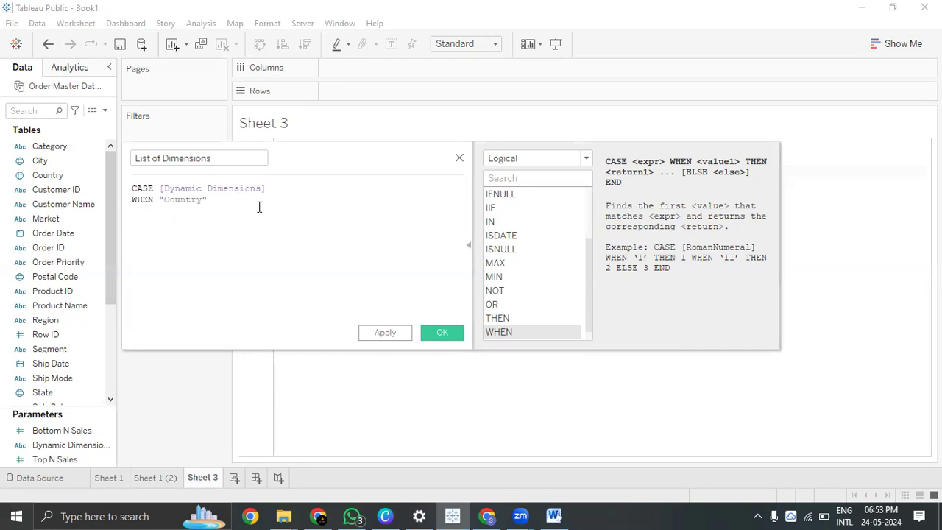
- Extend the WHEN "Country" line with an equals sign followed by the [Country] field
key("End")
type("=")
left_click_drag(47, 175, 261, 202)
left_click_drag(316, 190, 262, 189)
key("ctrl+c")
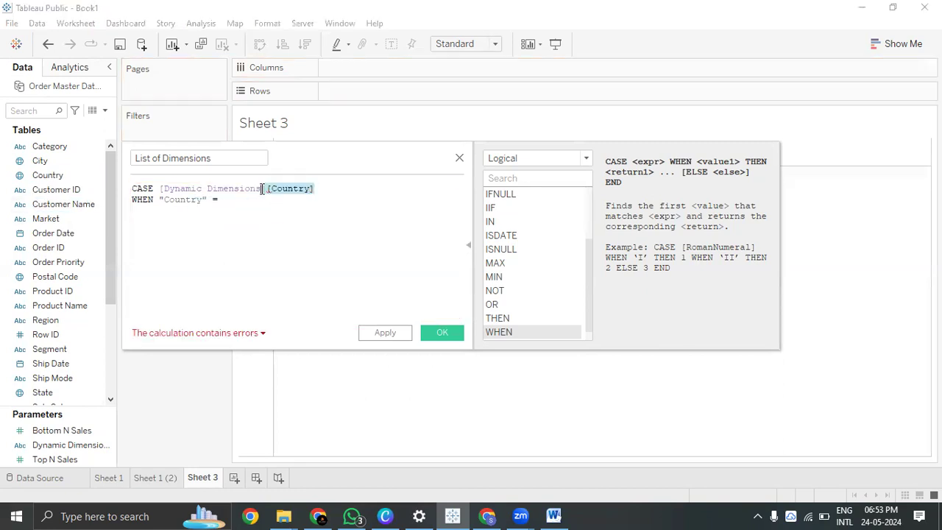
key("BackSpace")
left_click(243, 199)
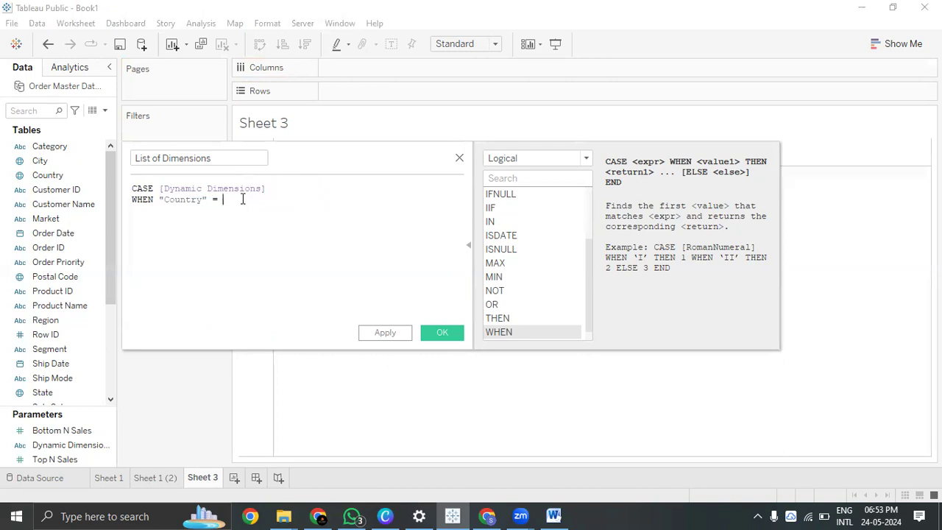
key("ctrl+v")
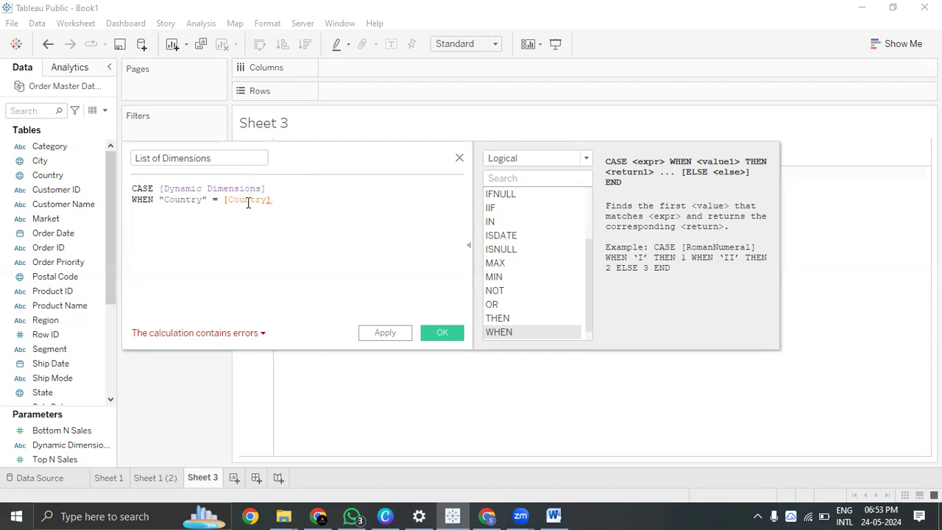
- Replace the equals sign before [Country] with the THEN keyword
left_click(219, 201)
key("BackSpace")
key("BackSpace")
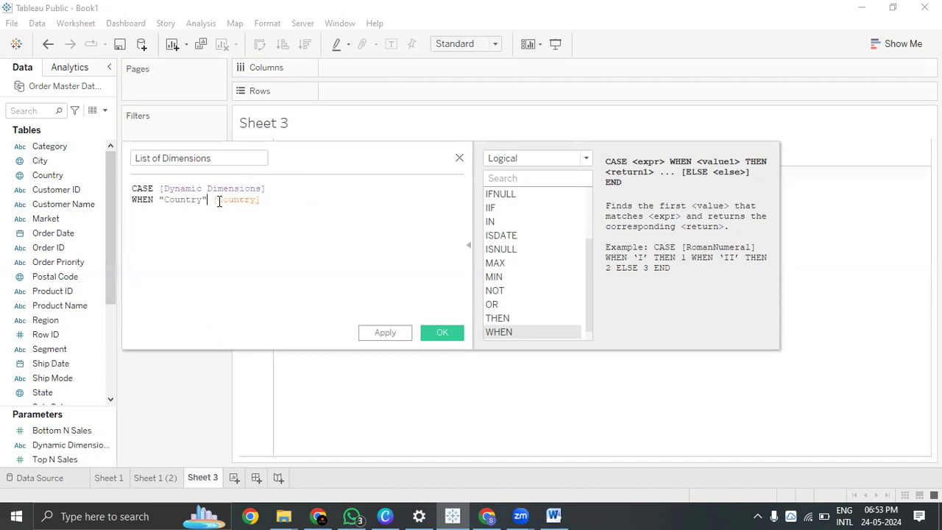
type("TH")
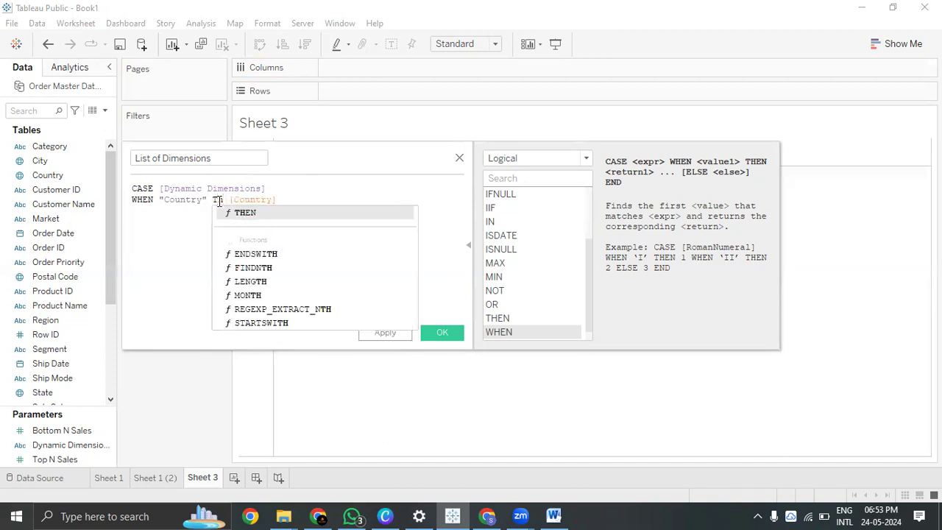
left_click(246, 208)
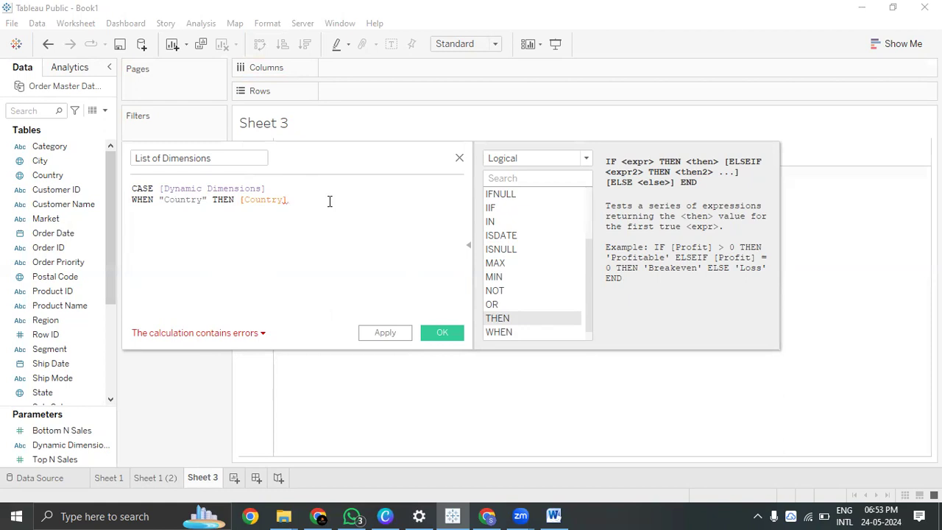
- Start a second WHEN line in the formula with the value "State" and the beginning of a THEN keyword
key("Return")
type("Whe")
key("Return")
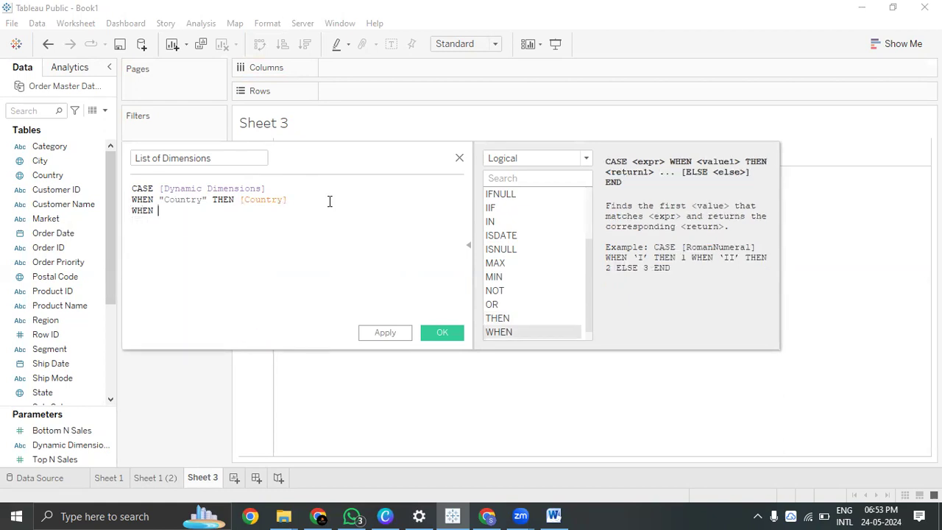
type("\"\"")
key("Left")
type("State")
key("End")
type("The")
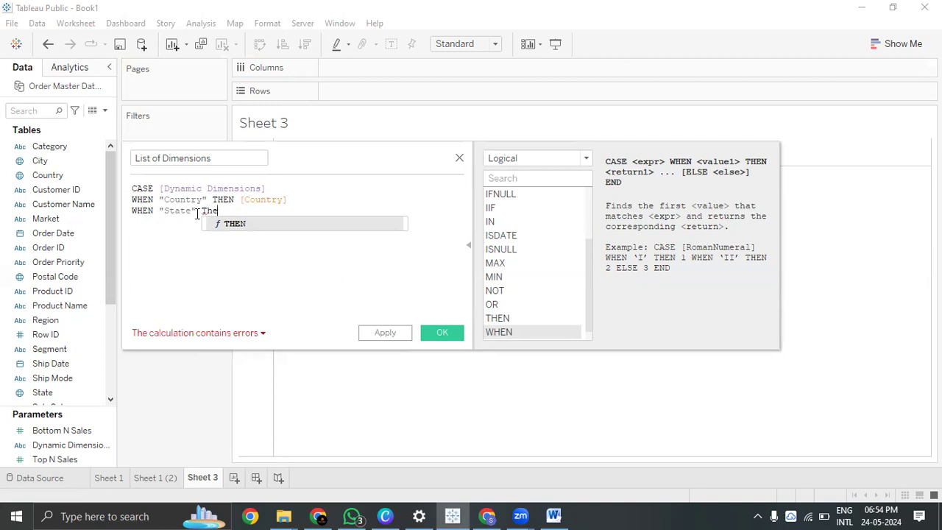
- Change the second line's value from State to Category and insert the [Category] field at the end of that line
left_click(190, 212)
left_click_drag(190, 212, 163, 211)
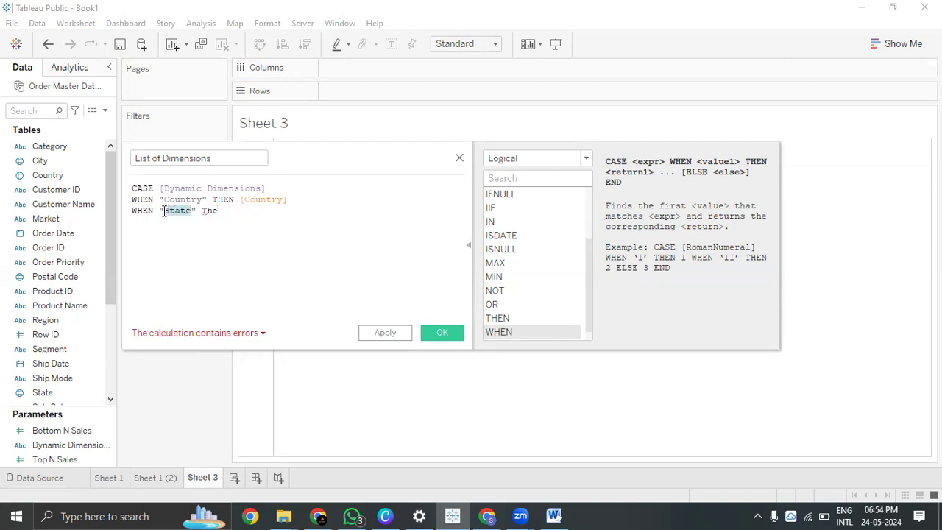
type("Category")
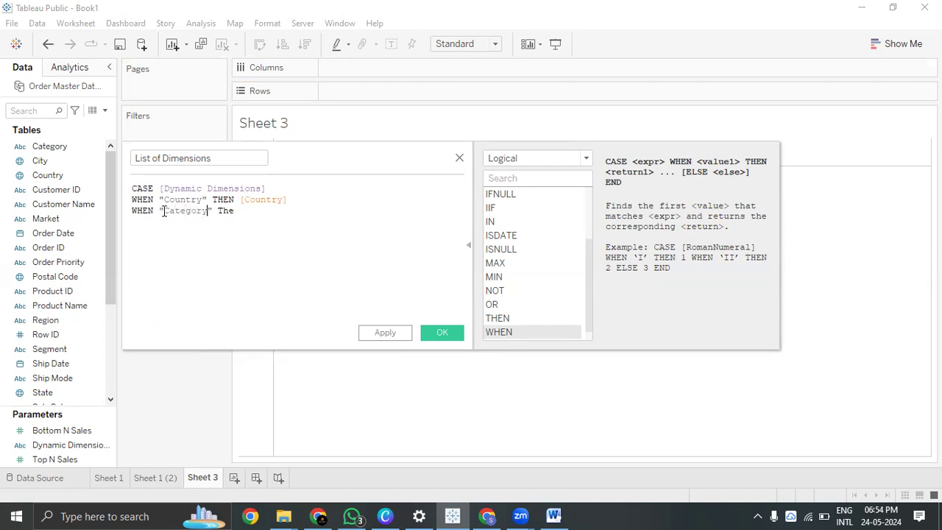
left_click(258, 211)
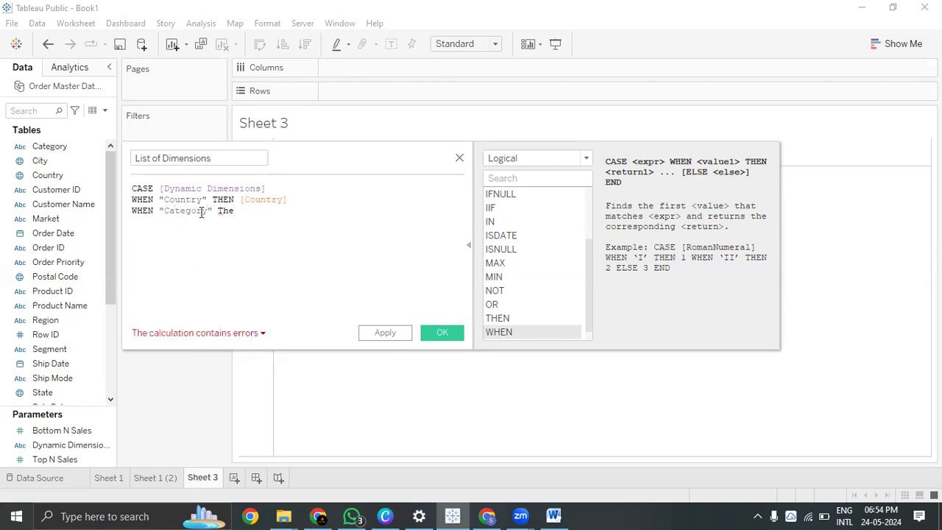
left_click_drag(47, 145, 319, 241)
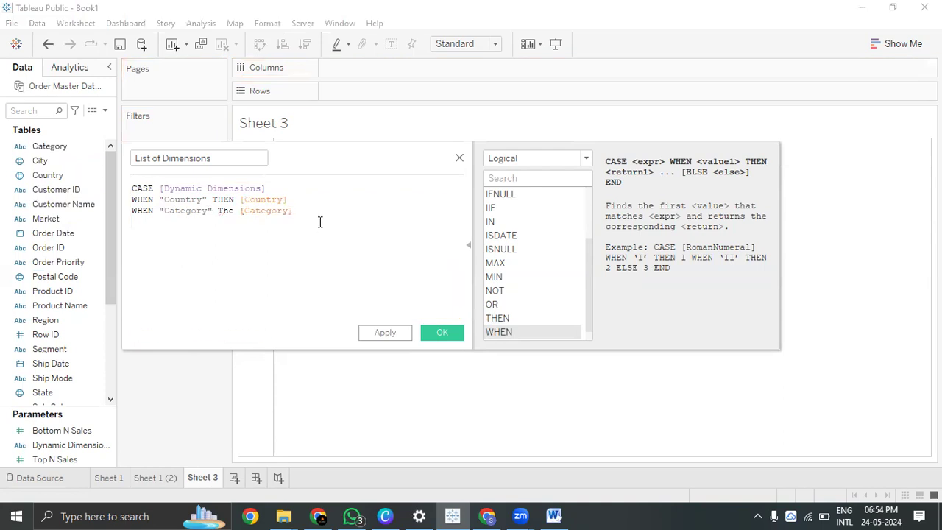
- Start a third WHEN line in the formula with the value "Market"
key("Return")
type("When")
key("BackSpace")
key("BackSpace")
key("BackSpace")
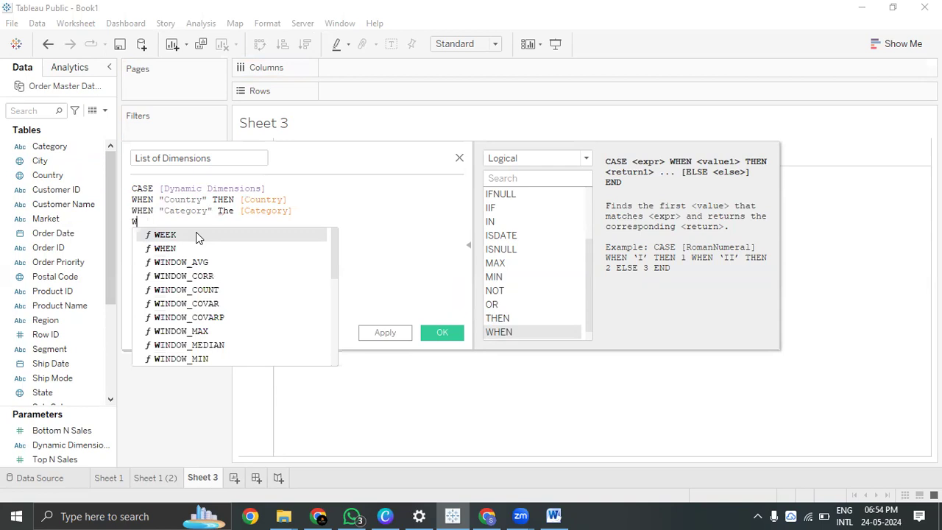
left_click(192, 248)
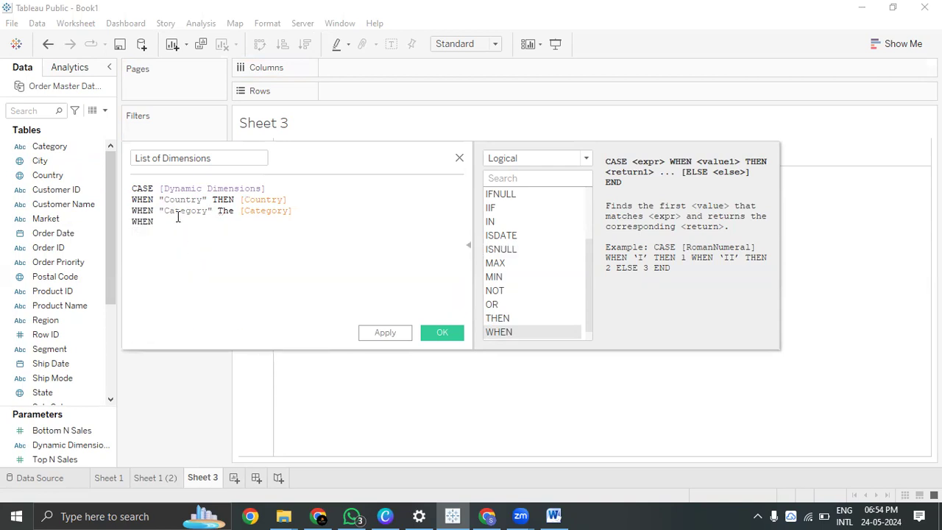
type("\"\"")
left_click(164, 222)
type("Market")
- Correct the incomplete keyword on the "Category" line to THEN
left_click(235, 211)
key("BackSpace")
type("e")
key("BackSpace")
key("BackSpace")
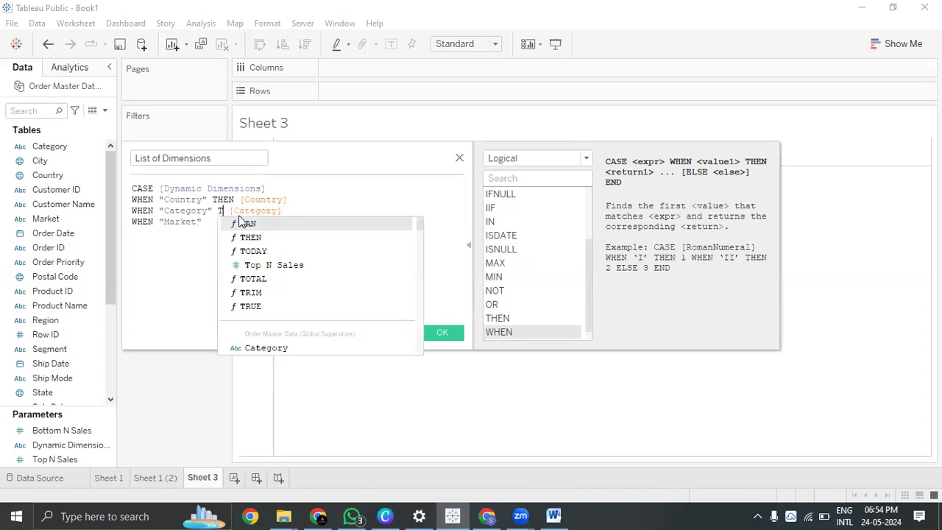
left_click(243, 237)
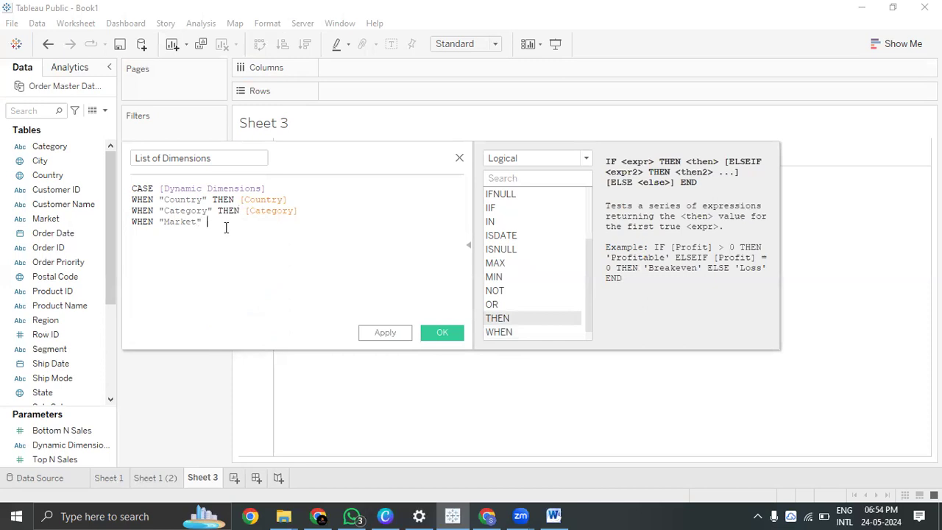
- Complete the "Market" line with THEN and the [Market] field
type("The")
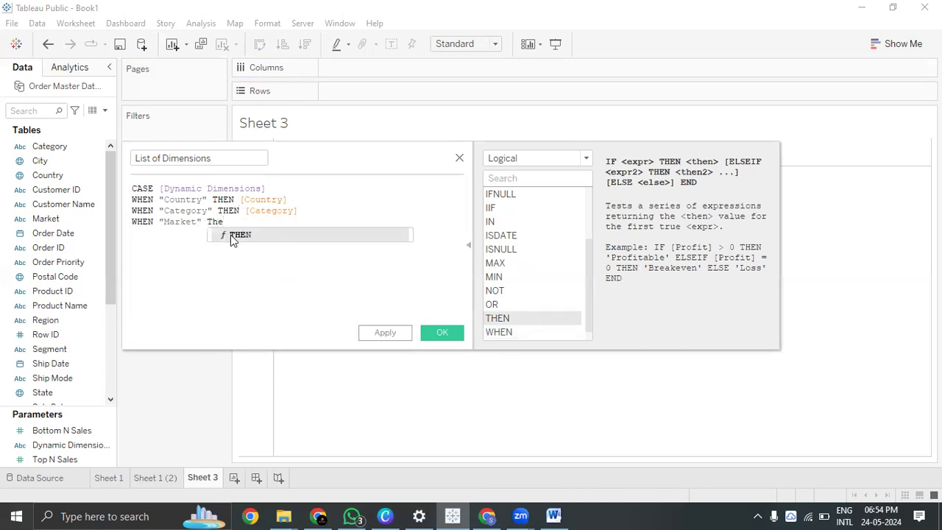
left_click(231, 234)
type("c")
key("BackSpace")
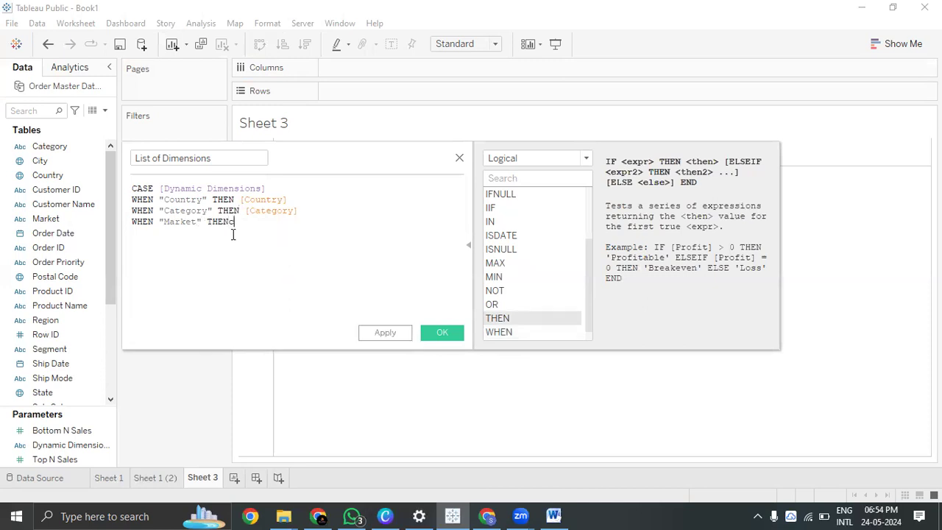
left_click_drag(45, 219, 278, 228)
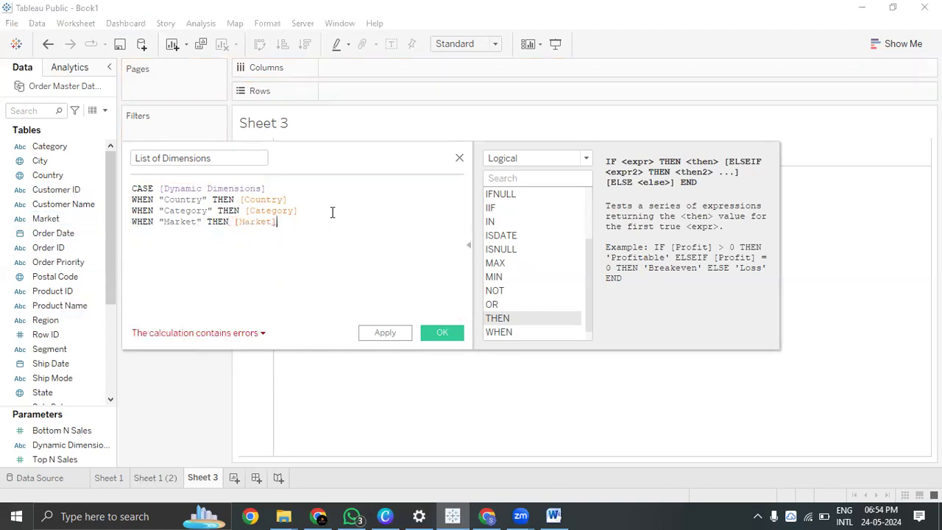
- Add a fourth line to the formula reading WHEN "Region" THEN [Region]
key("Return")
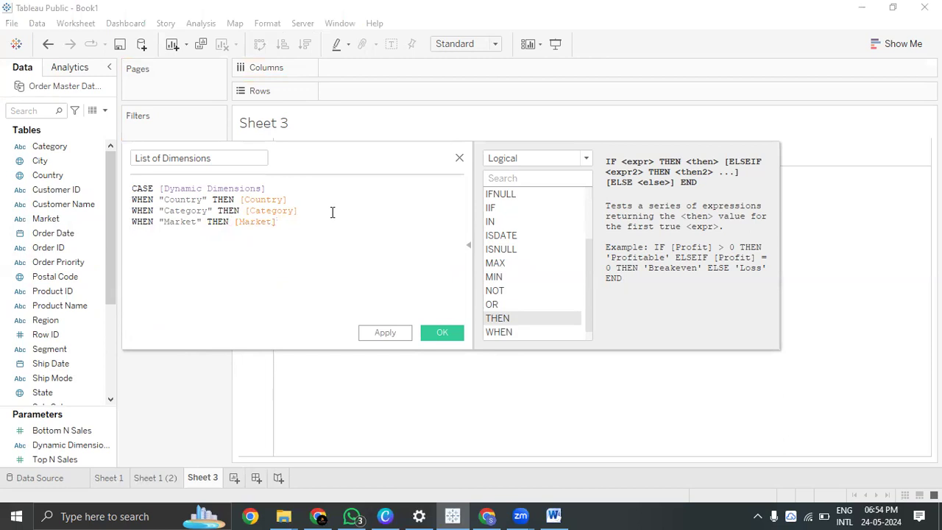
type("whe")
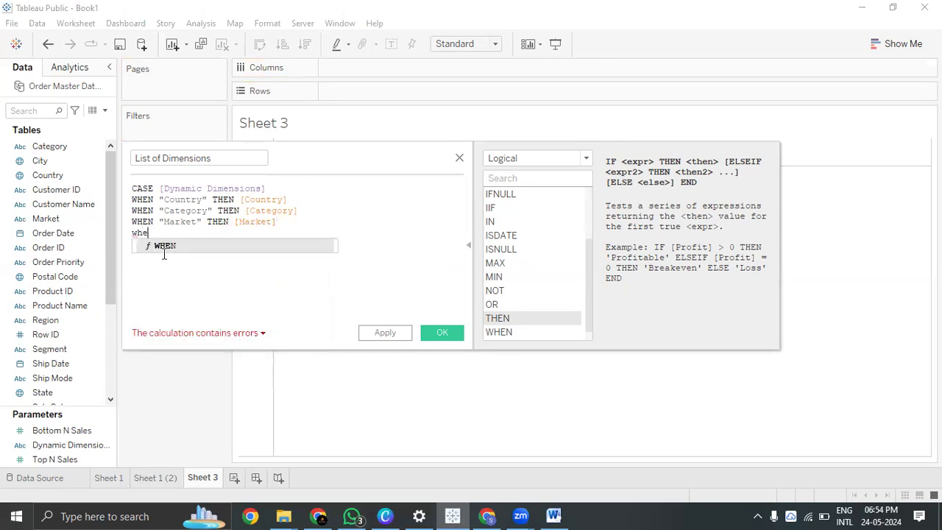
left_click(164, 248)
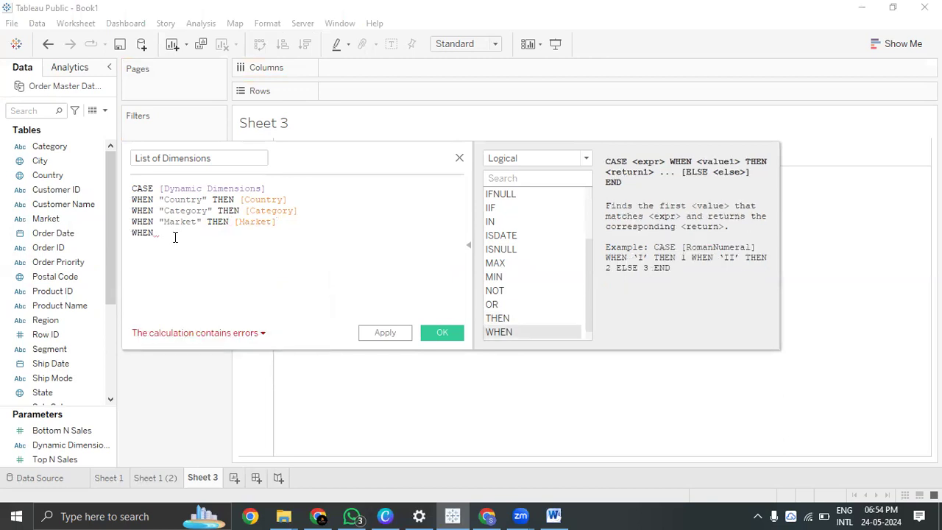
type("\"")
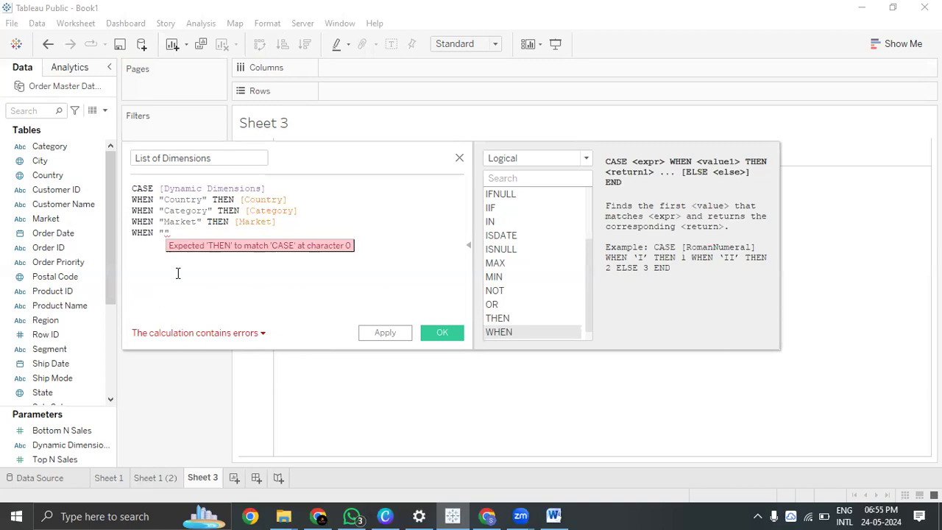
type("Region\" Then")
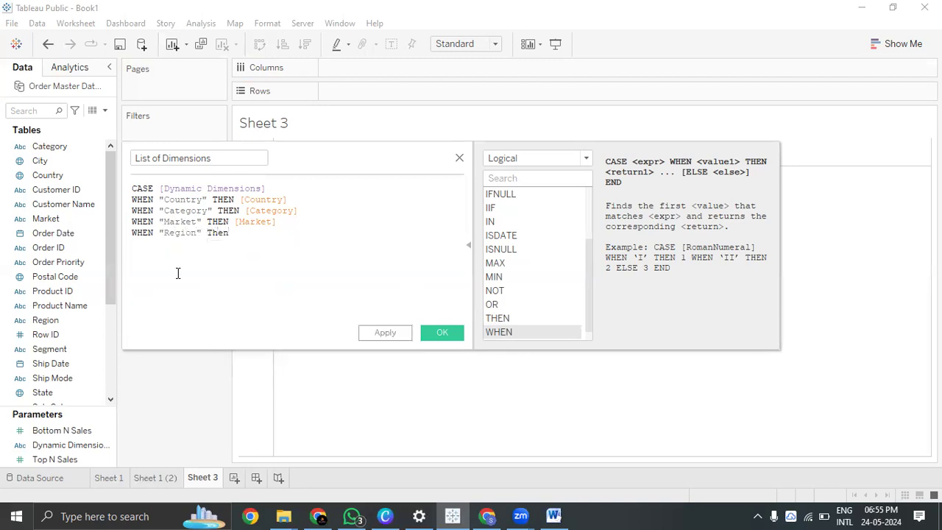
left_click(268, 246)
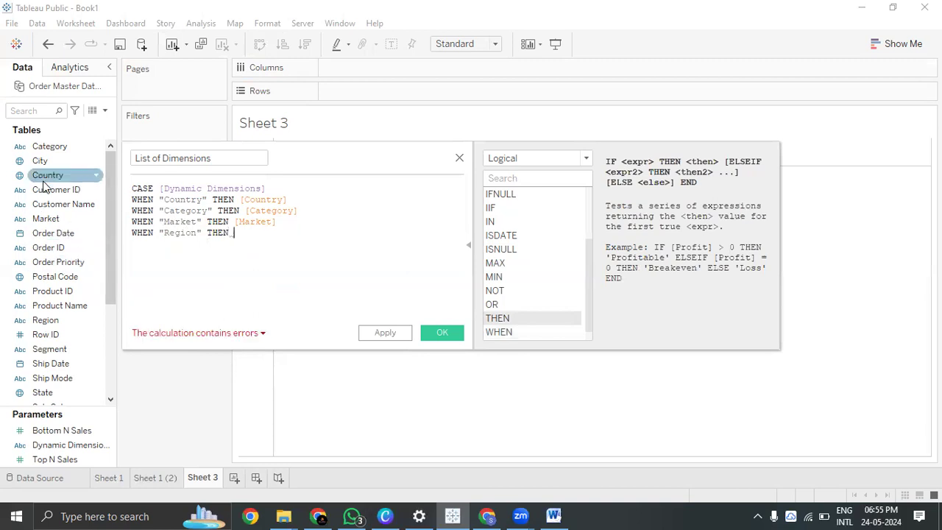
left_click_drag(45, 320, 285, 241)
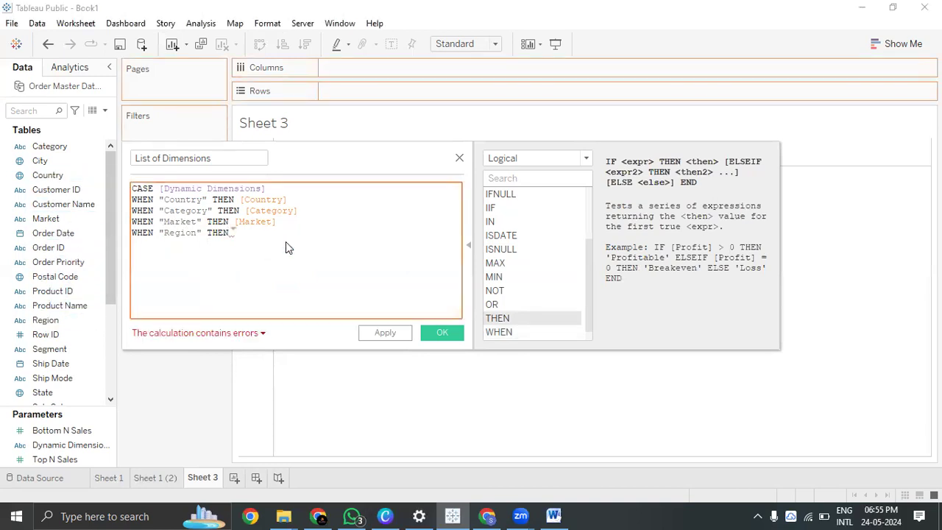
- Close the CASE formula with END on a new line and save the List of Dimensions calculated field
key("Return")
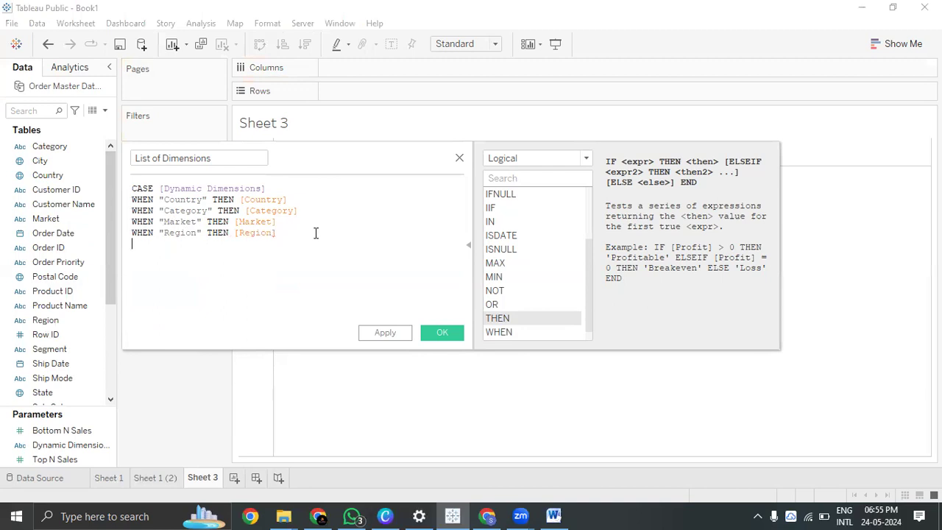
type("End")
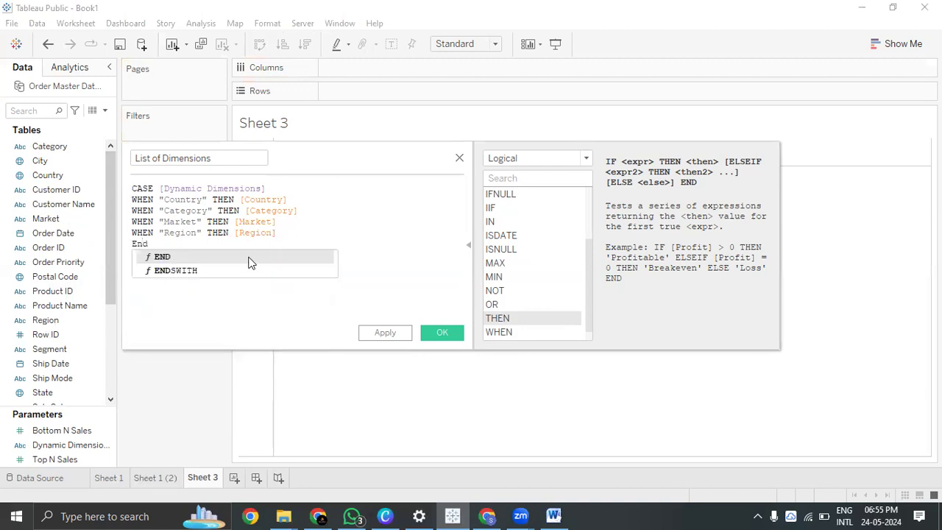
left_click(247, 256)
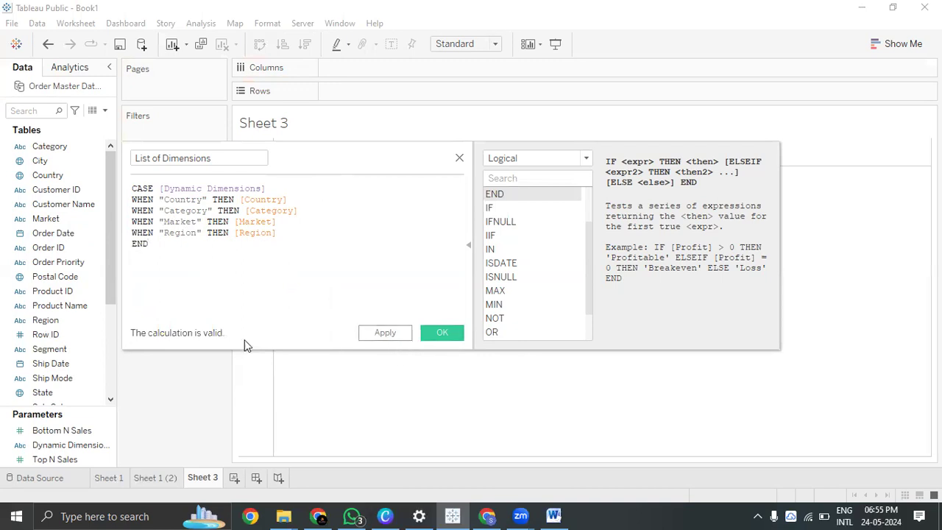
left_click(441, 332)
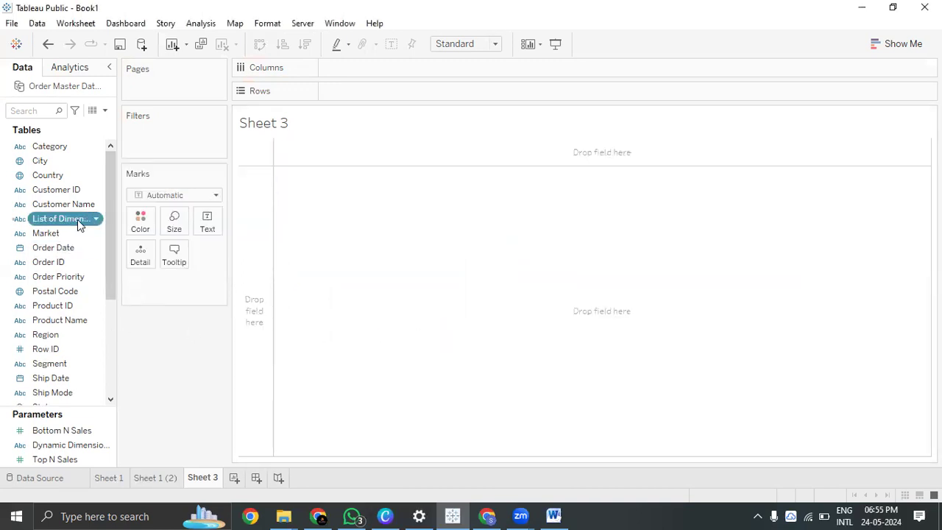
right_click(79, 223)
left_click(110, 97)
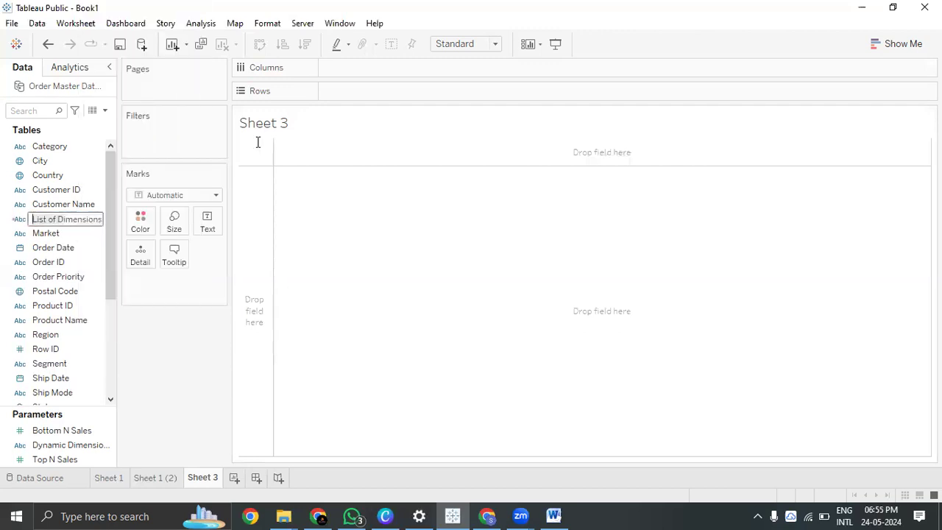
left_click(180, 410)
- Place the List of Dimensions field on Rows and look through the listed values
left_click_drag(81, 219, 362, 96)
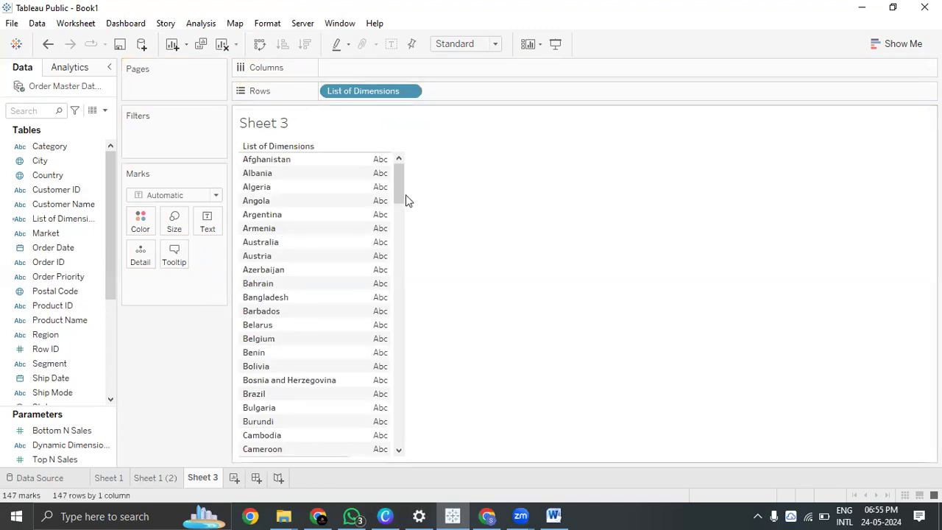
left_click_drag(401, 198, 401, 163)
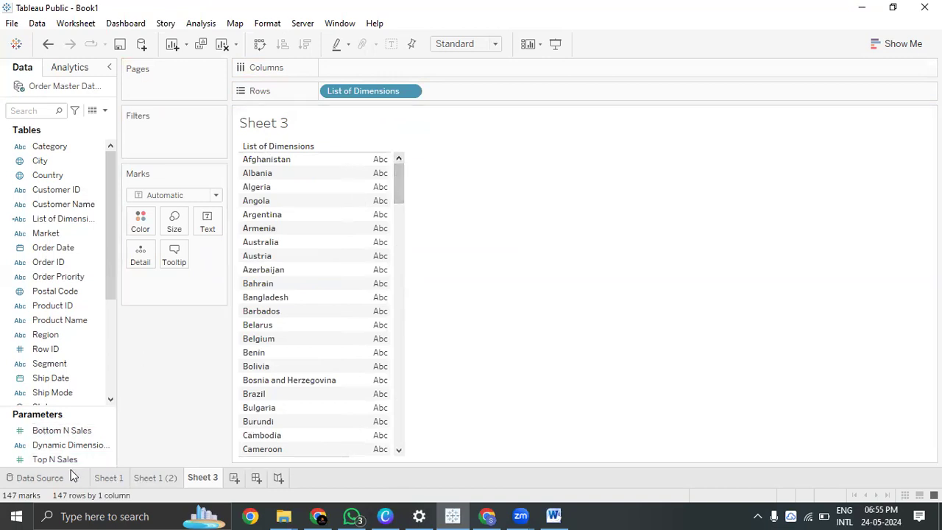
- Show the Dynamic Dimensions parameter control on the worksheet
left_click(65, 447)
right_click(66, 445)
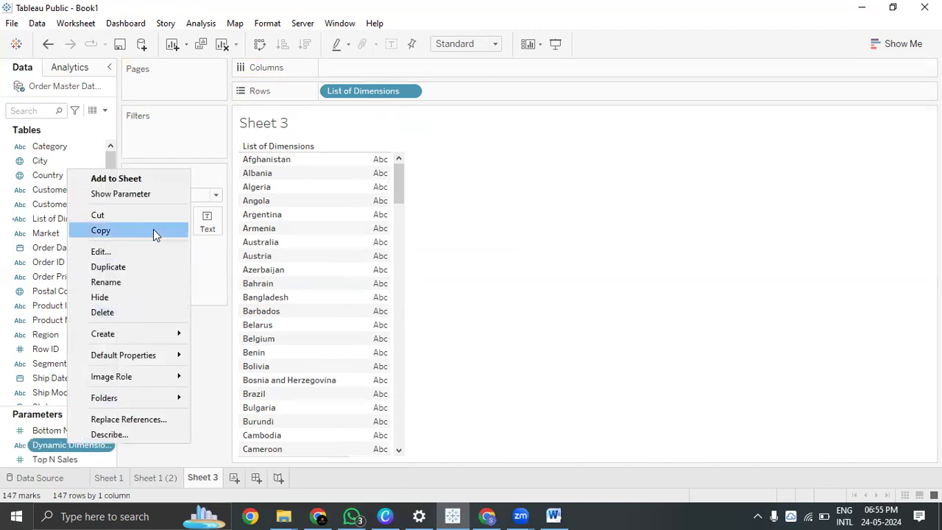
left_click(151, 194)
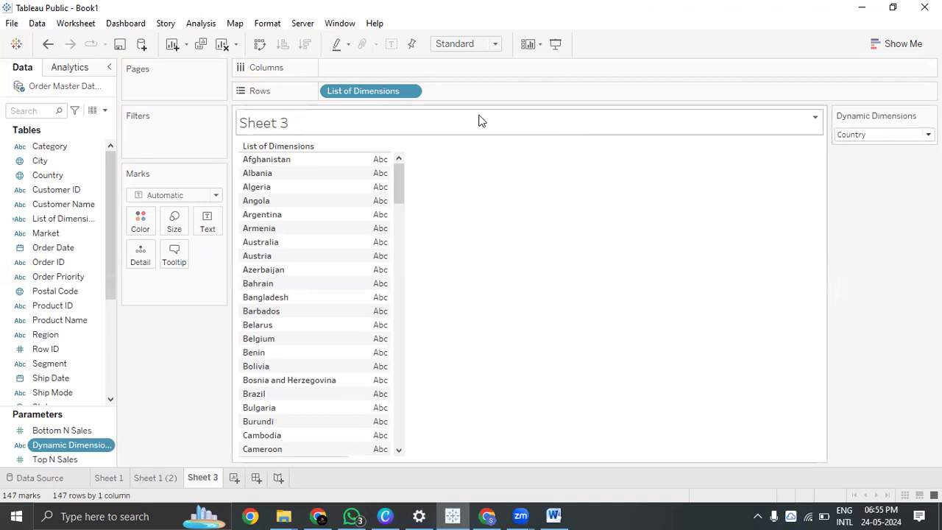
mouse_move(361, 92)
left_mouse_down()
mouse_move(4, 318)
mouse_move(86, 290)
mouse_move(70, 292)
mouse_move(351, 88)
left_mouse_up()
scroll(109, 368, "down", 4)
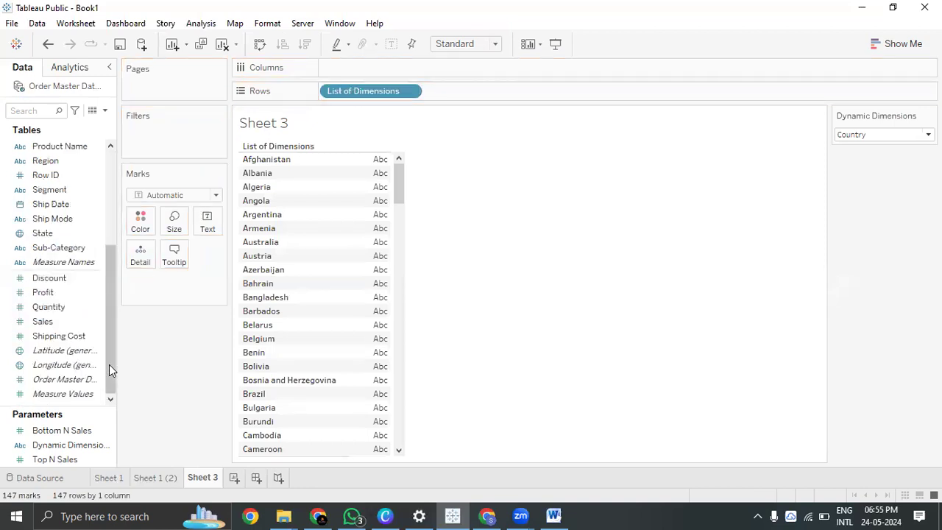
scroll(116, 302, "up", 1)
scroll(117, 287, "up", 5)
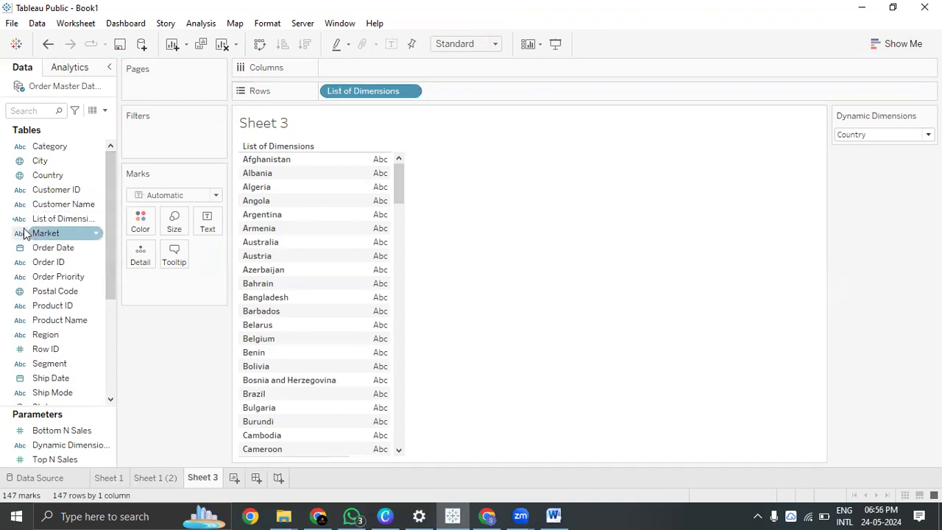
left_click_drag(38, 222, 380, 79)
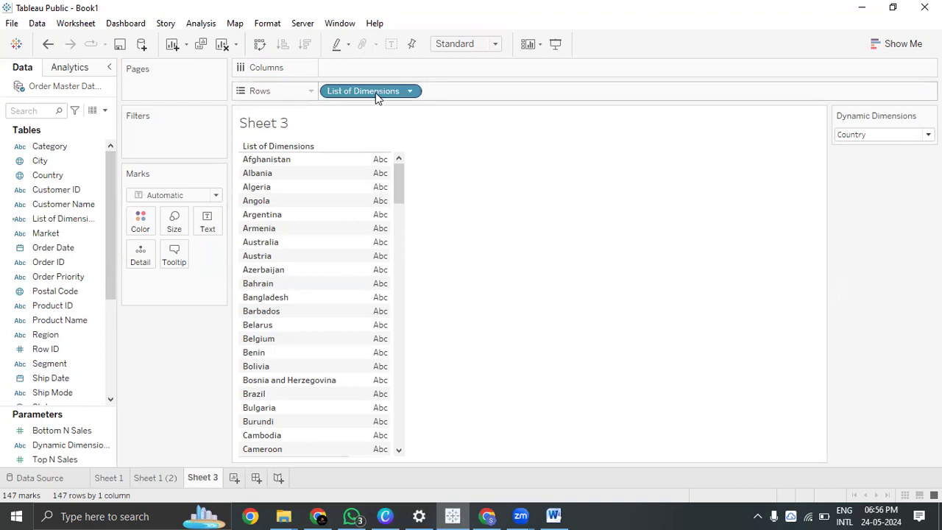
- Reopen the List of Dimensions calculation to review its CASE reference to [Dynamic Dimensions], and close it without edits
right_click(47, 220)
left_click(107, 84)
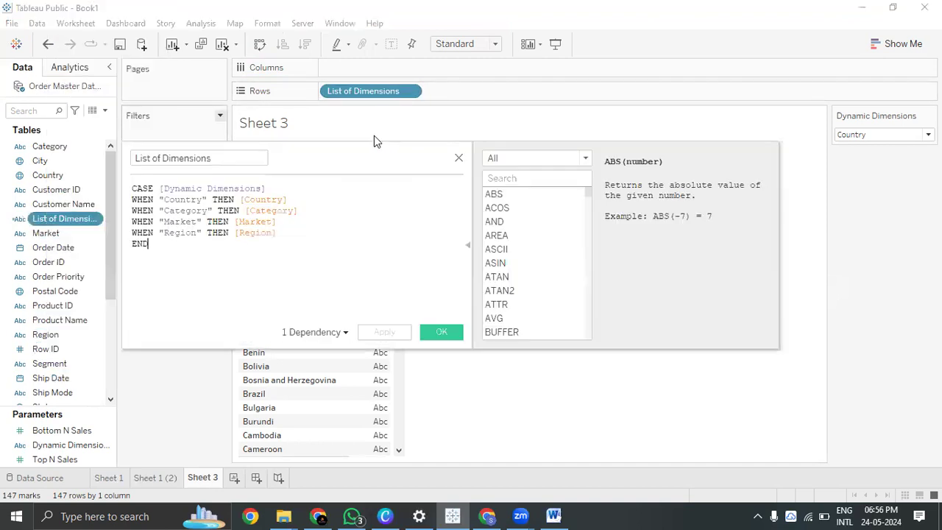
left_click_drag(265, 188, 160, 190)
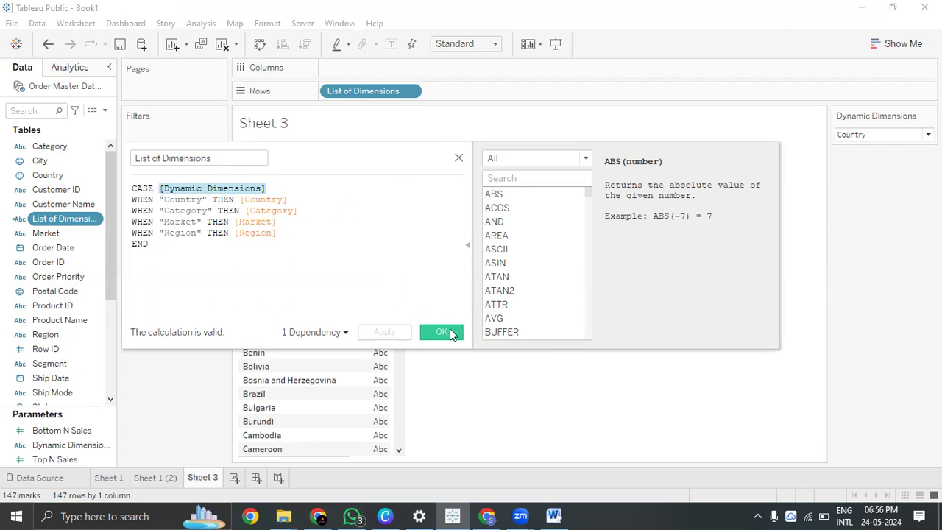
left_click(447, 332)
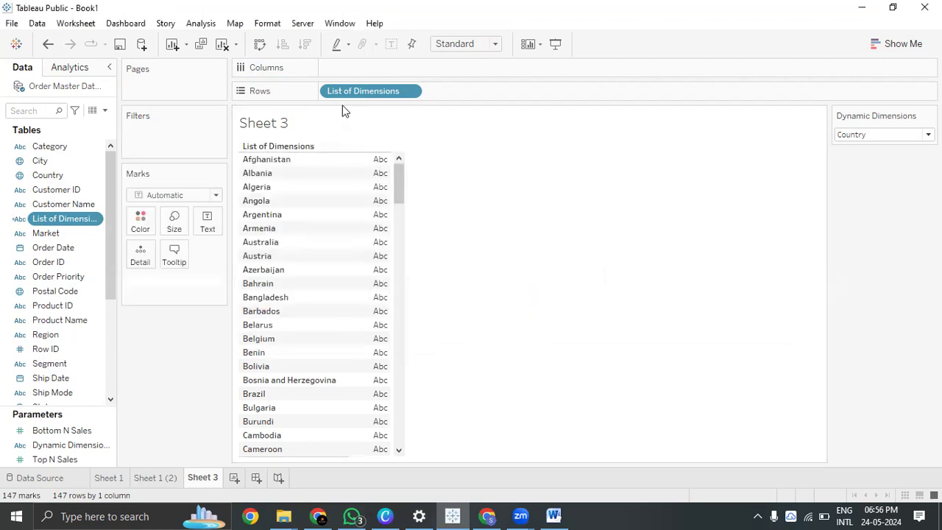
- Test the Dynamic Dimensions parameter by switching it to Category, to Region, and finally to Market
left_click(896, 139)
left_click(891, 158)
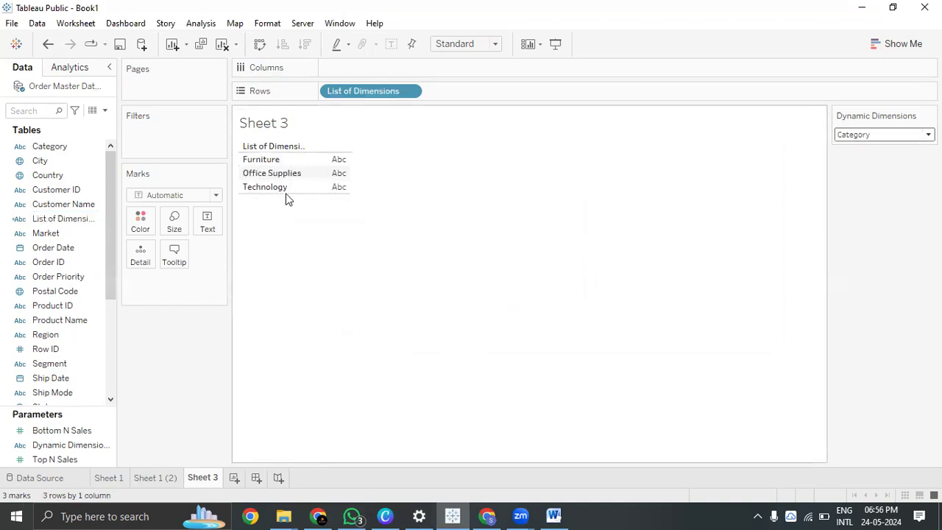
left_click(874, 140)
left_click(770, 197)
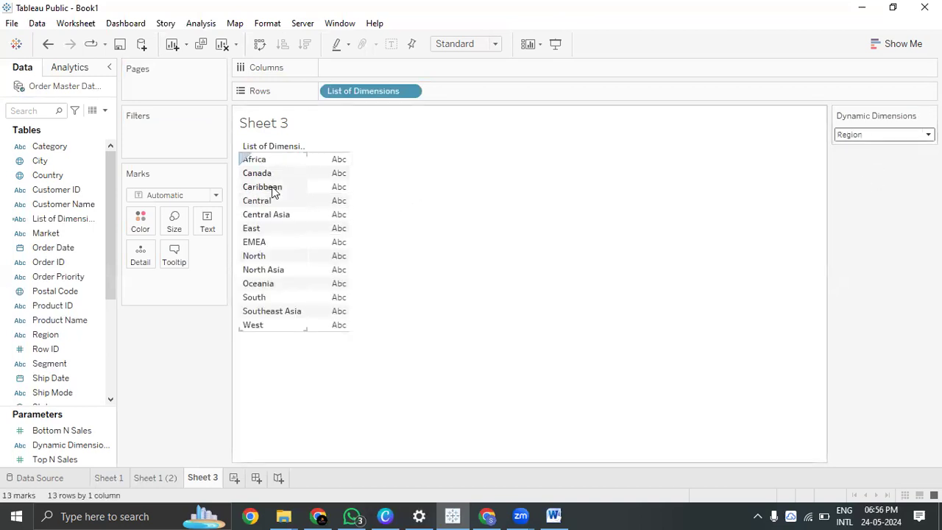
left_click(885, 139)
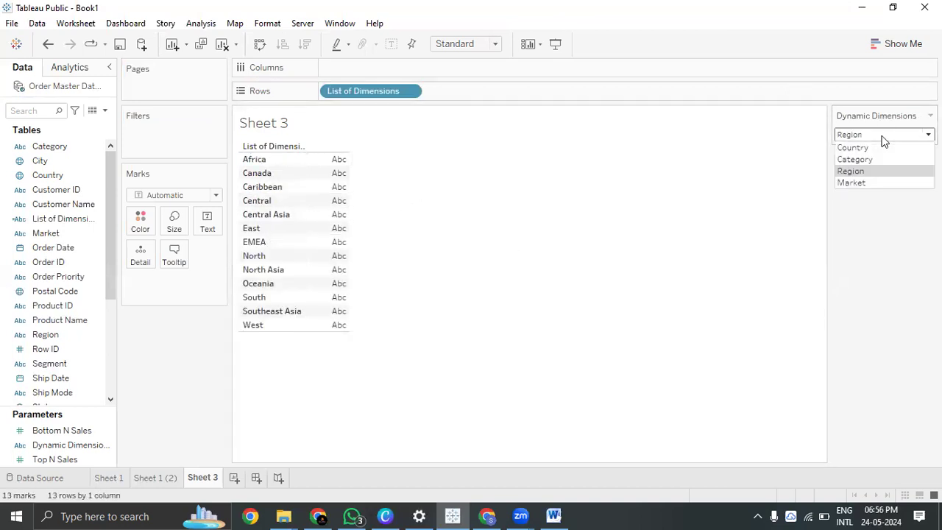
left_click(884, 183)
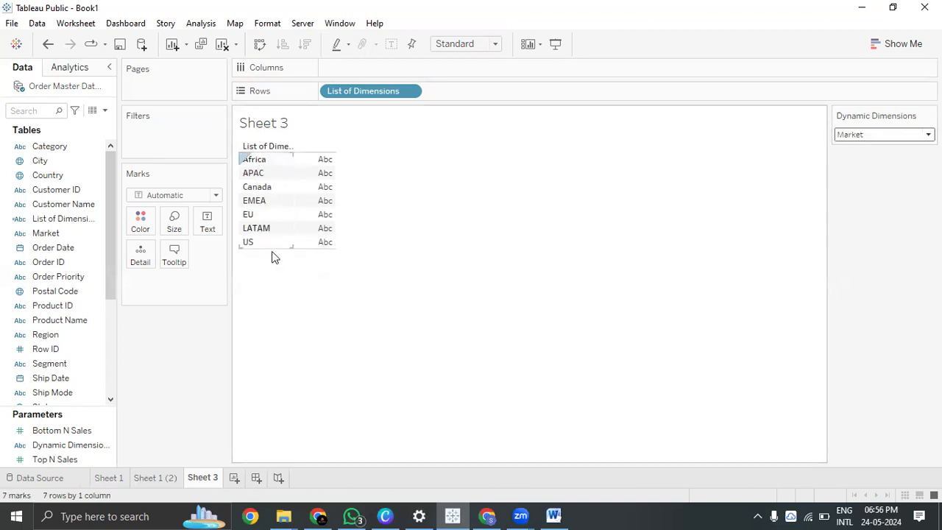